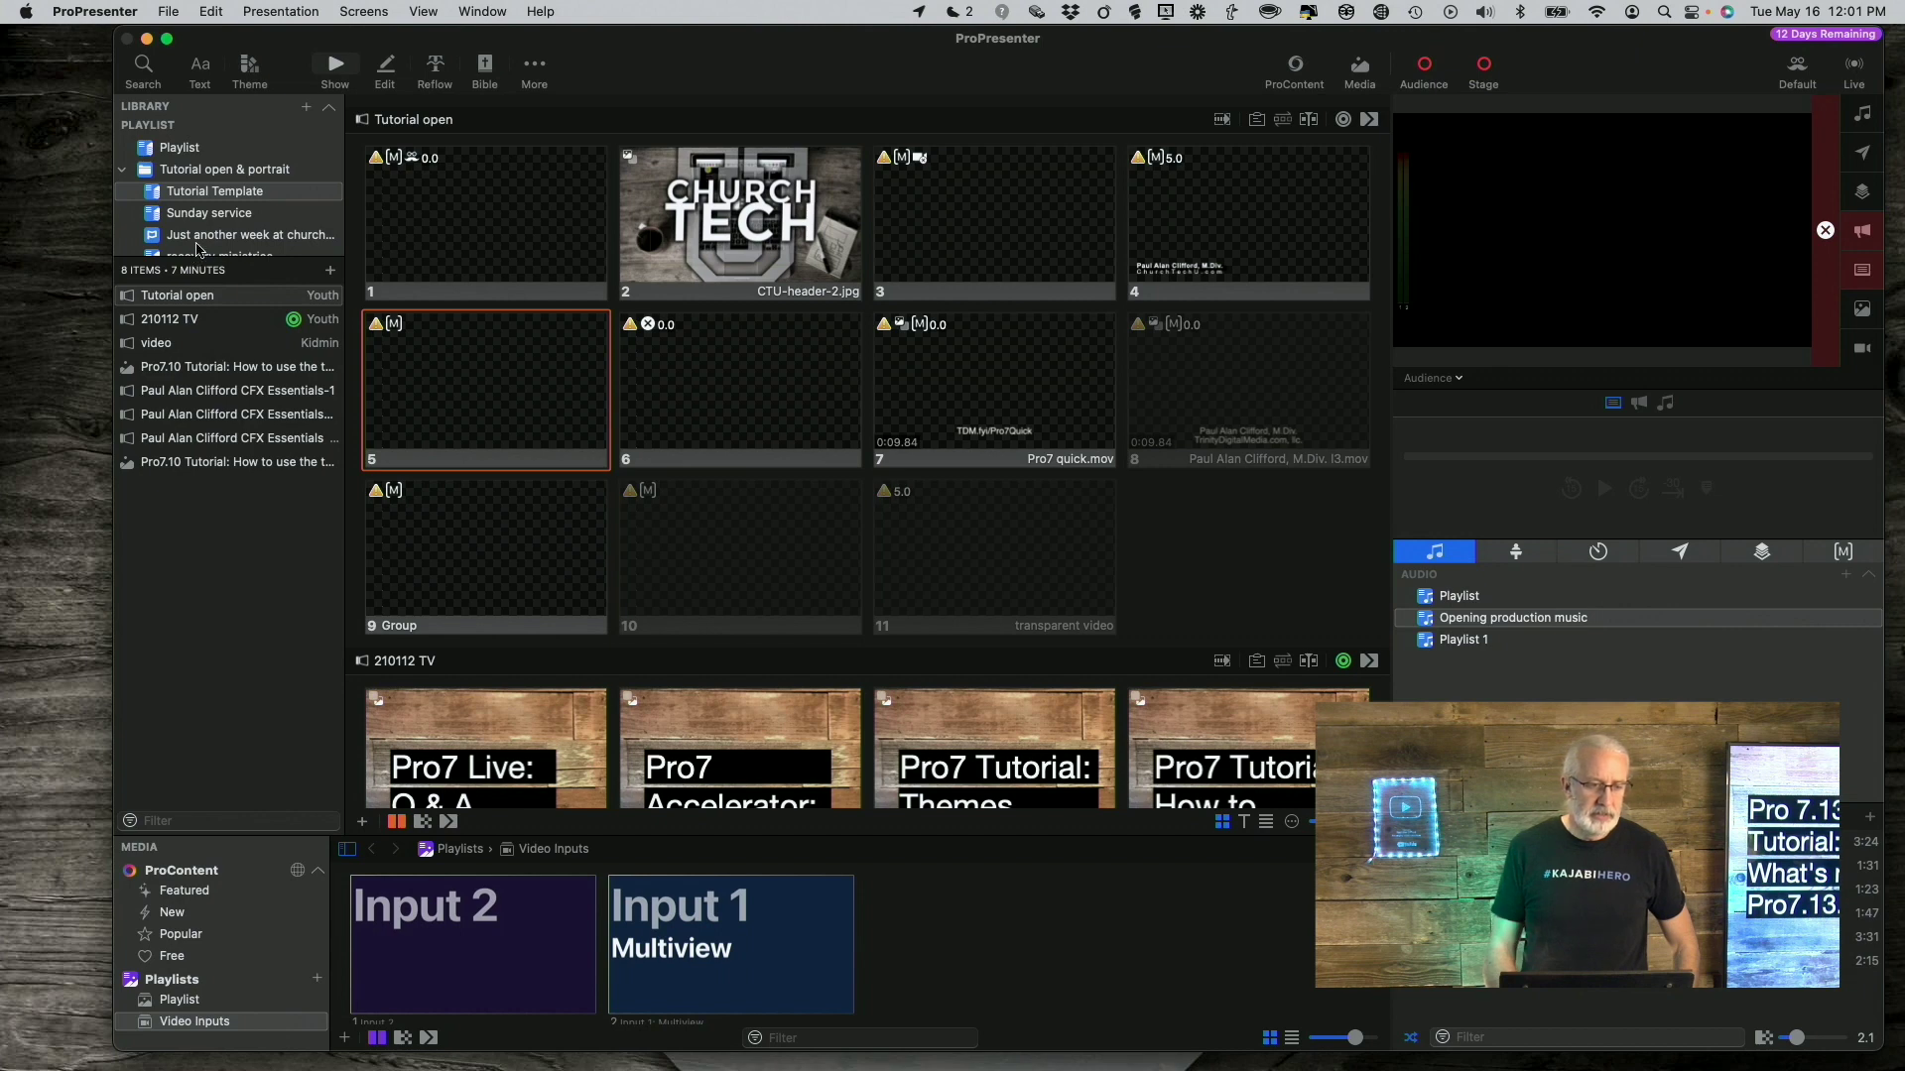
Step: Open Amazing Grace from the Wednesday service playlist and show slide 2 and then slide 3 live
scroll(201, 238, down, 5)
scroll(202, 238, down, 3)
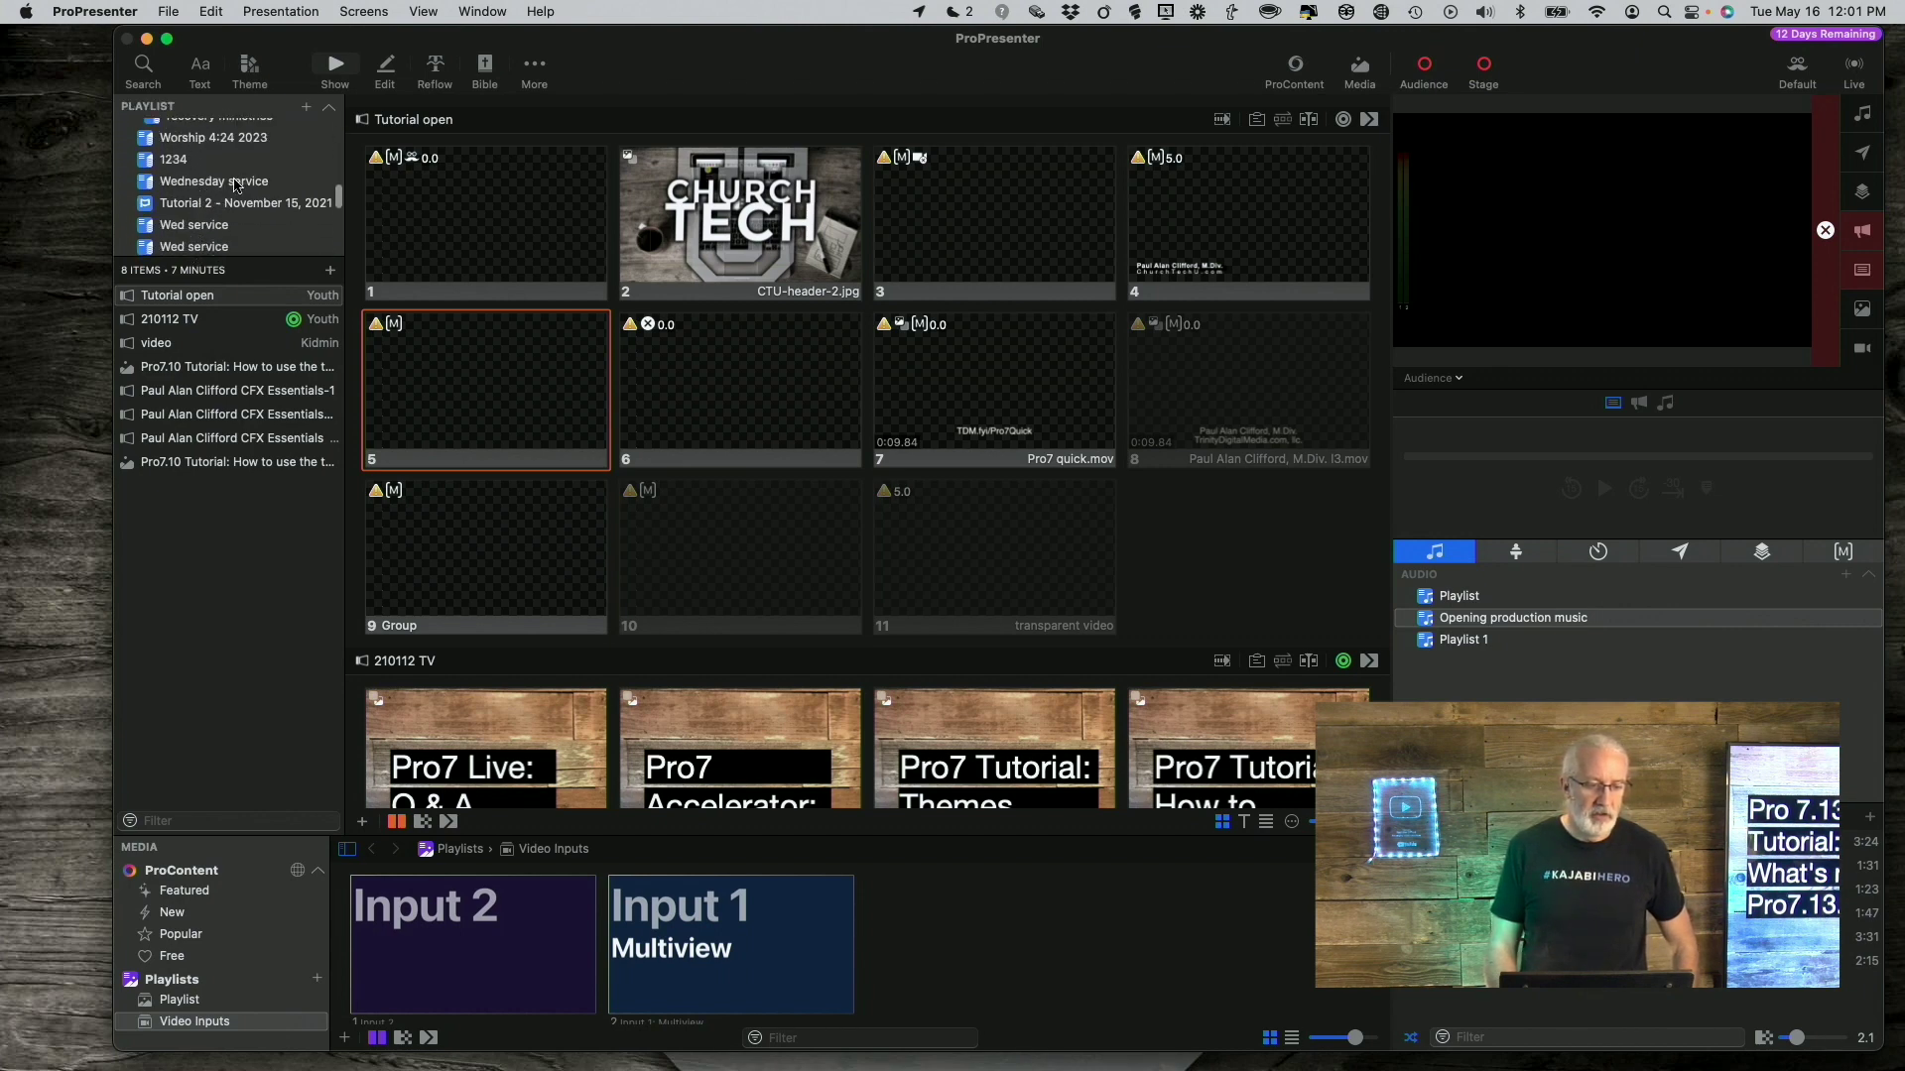
click(238, 185)
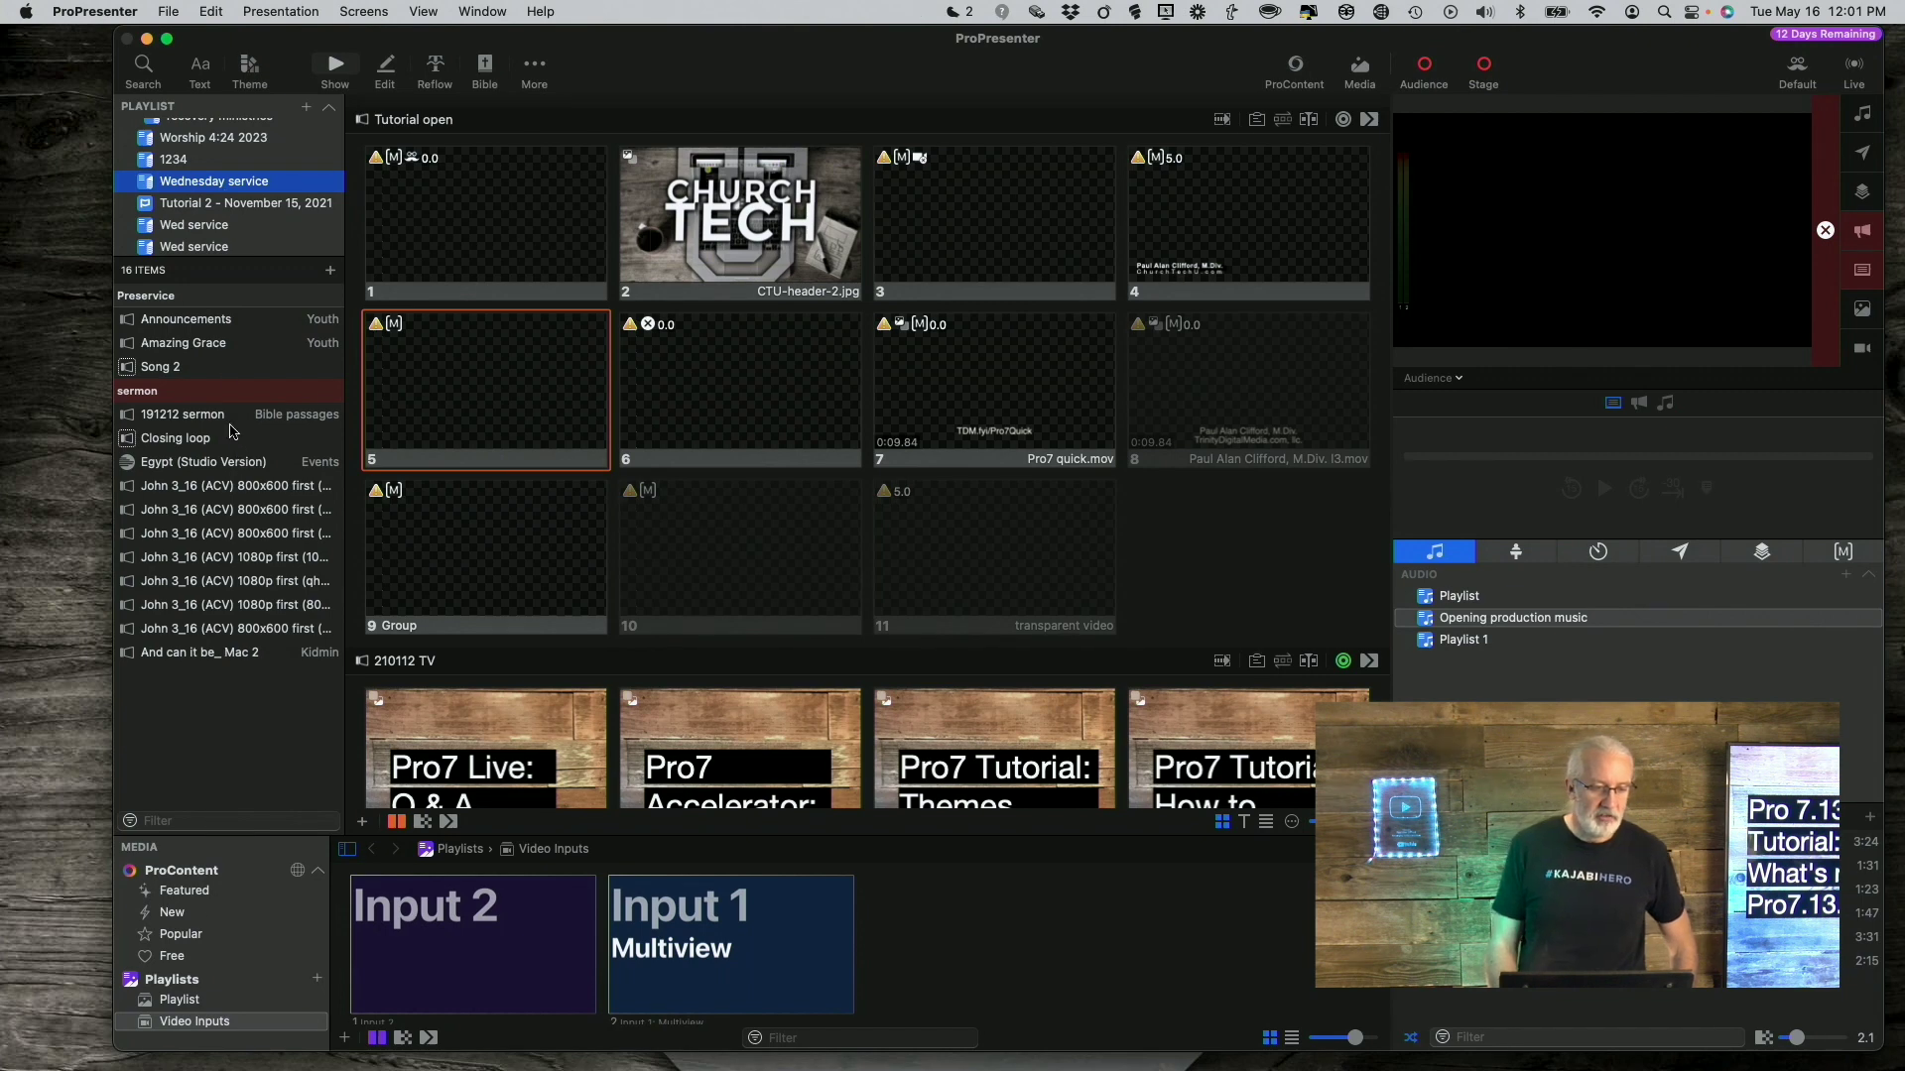
click(219, 348)
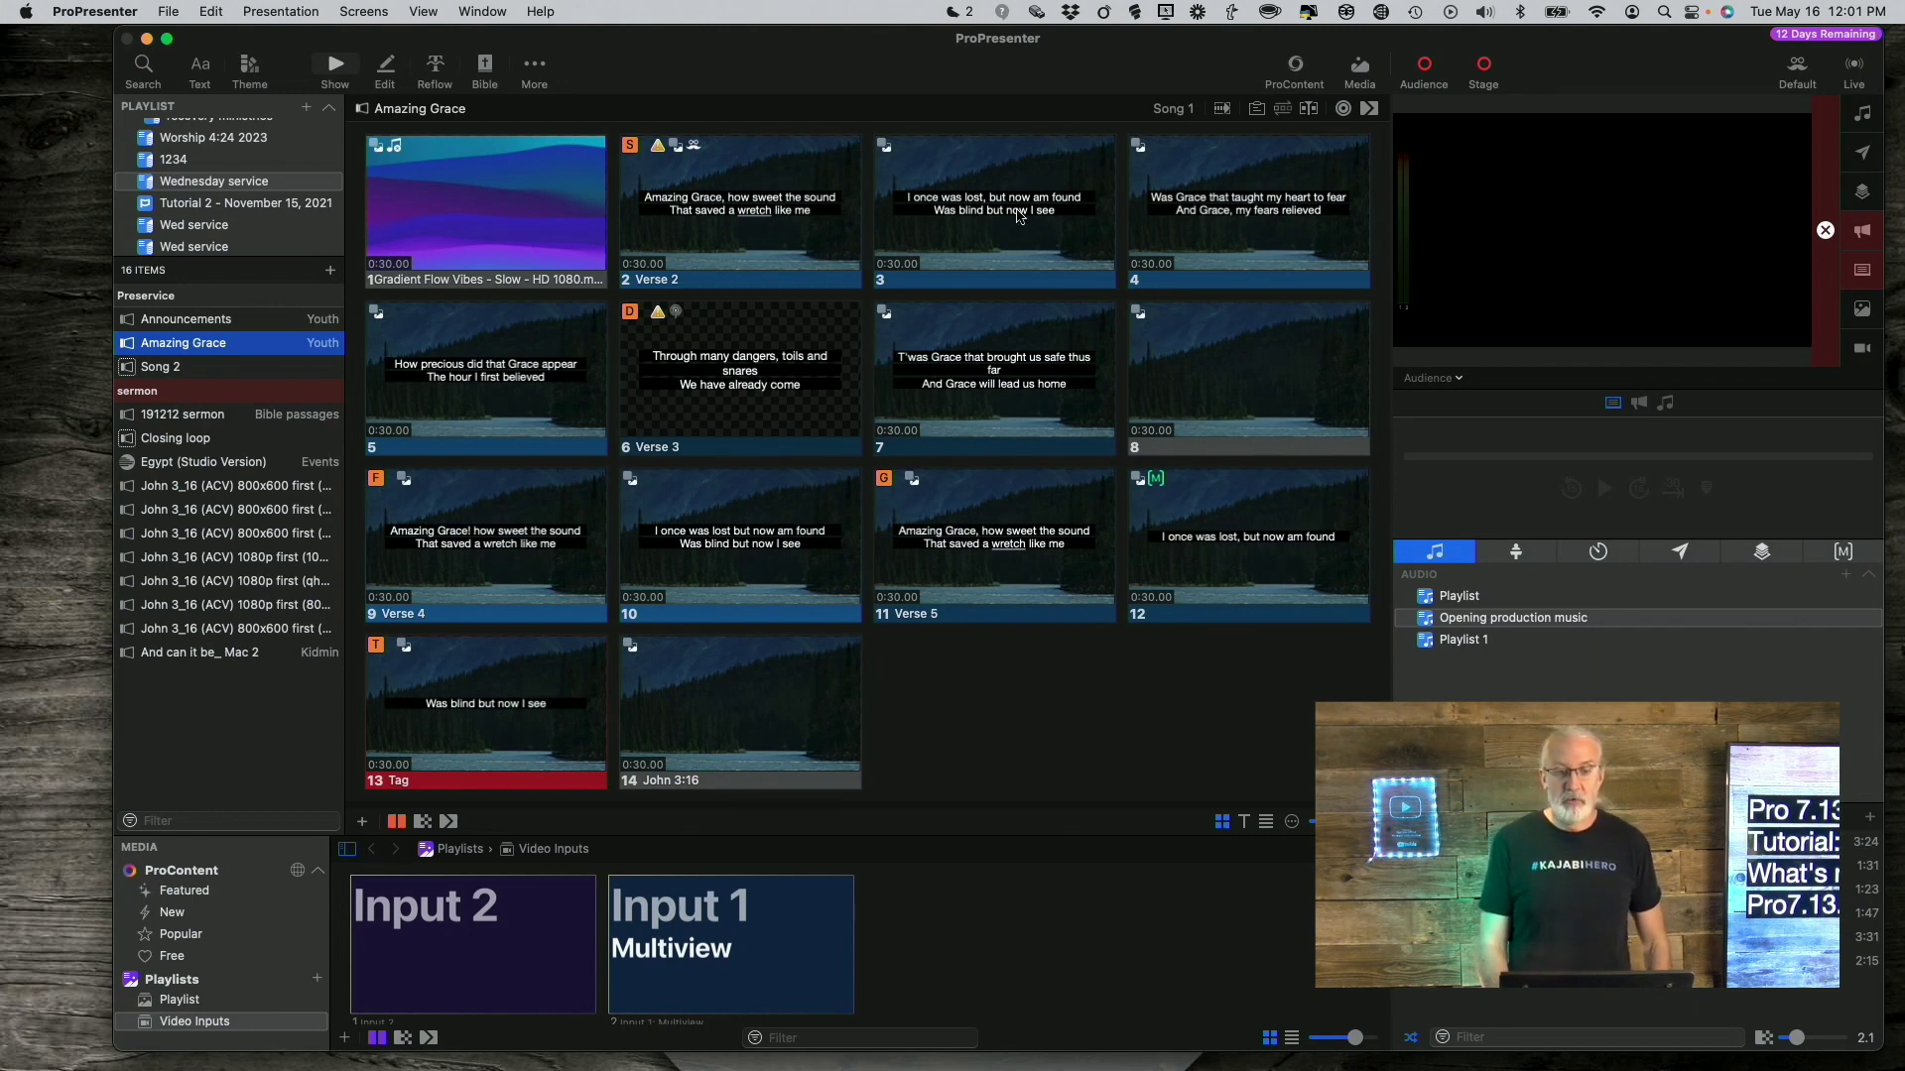
click(729, 230)
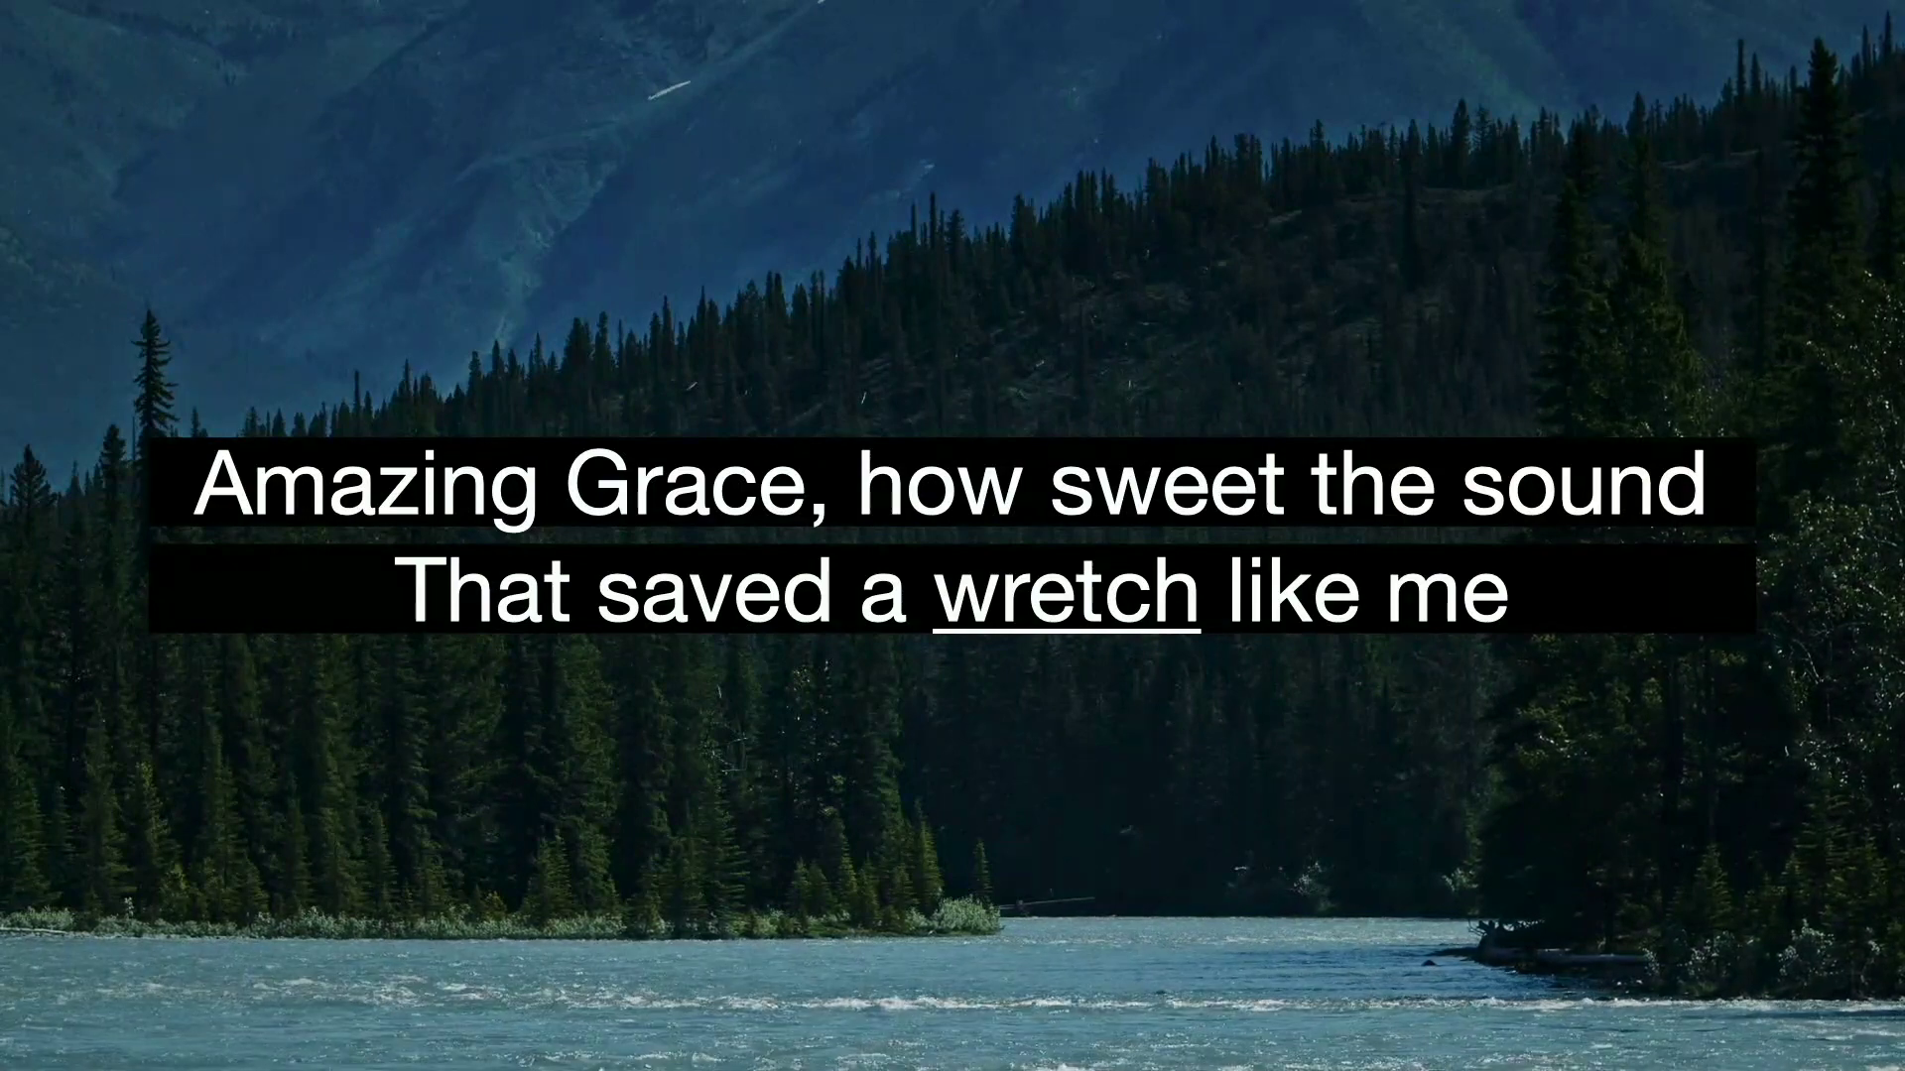
key(Right)
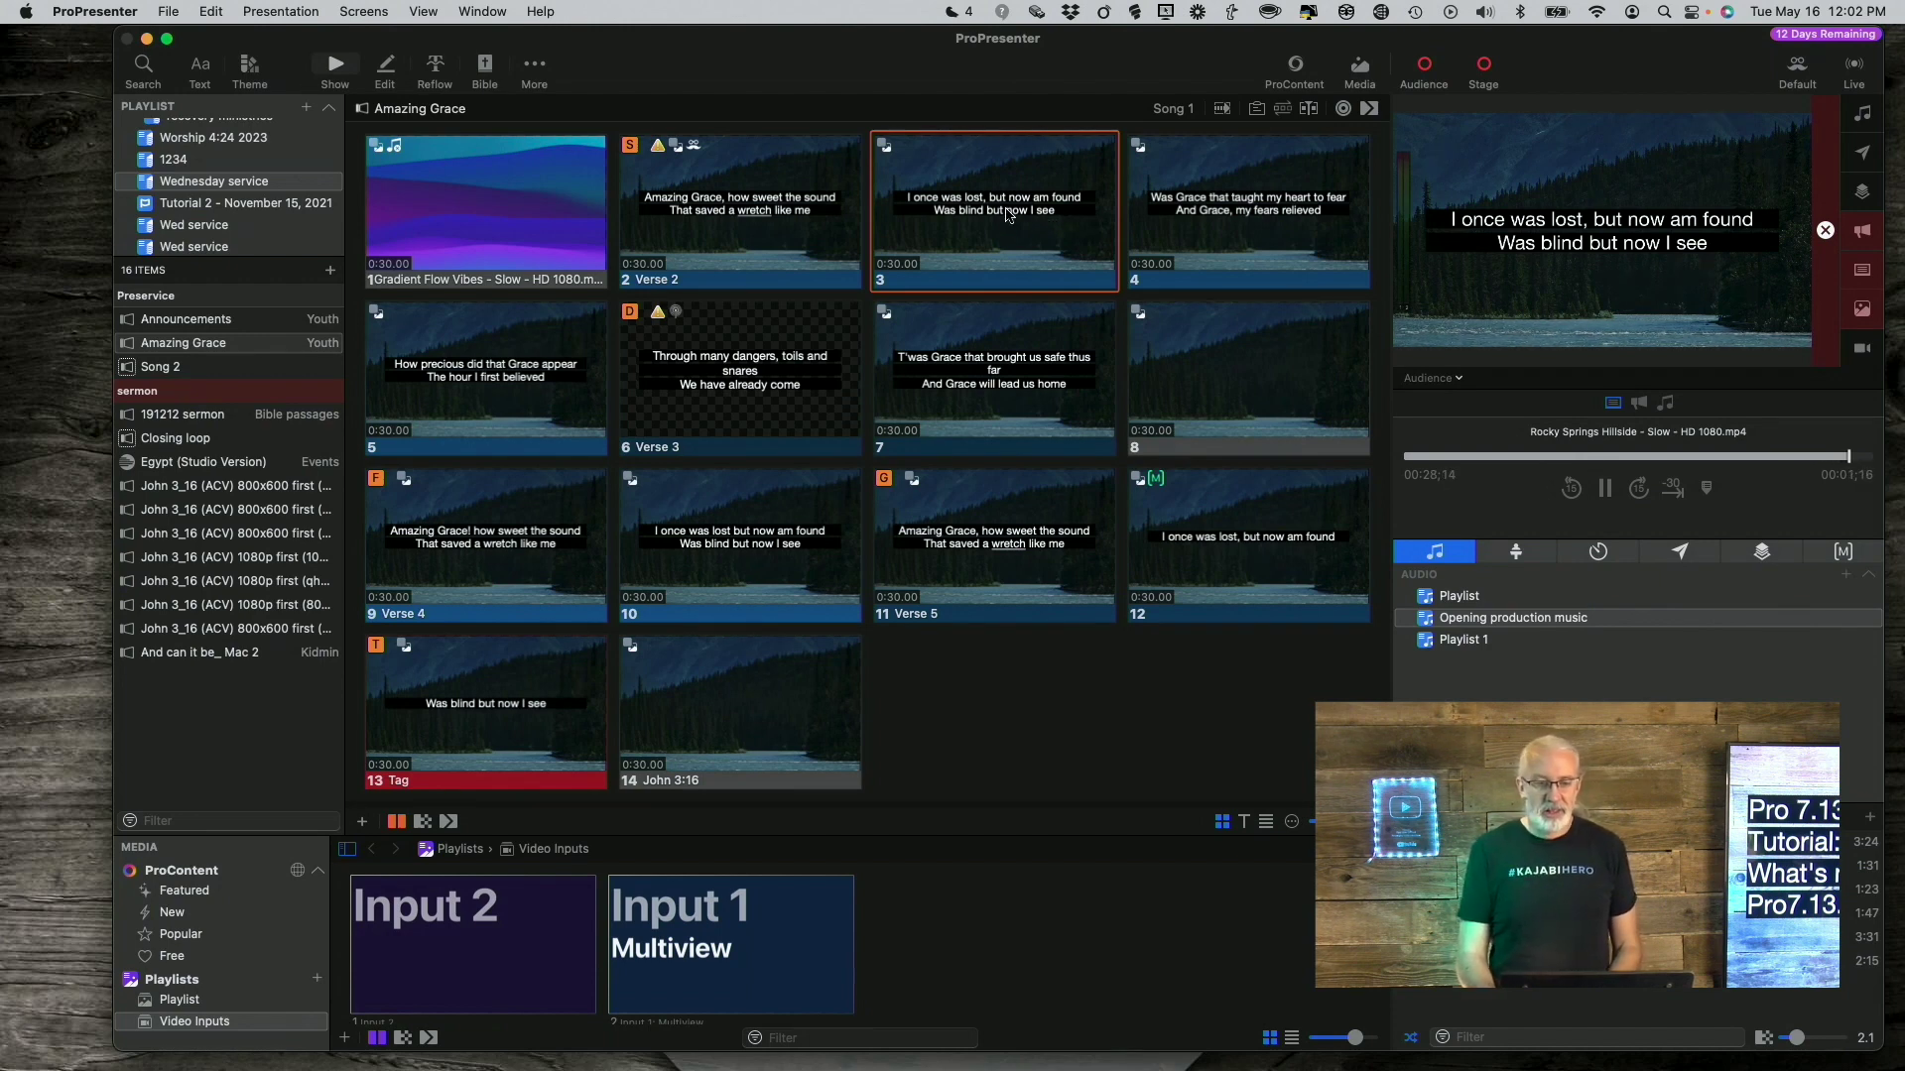
Step: Fill the text box on slide 3 with the video Gradient Flow Night - Slow - HD 1080.mp4, importing it as a new version
scroll(998, 204, down, 1)
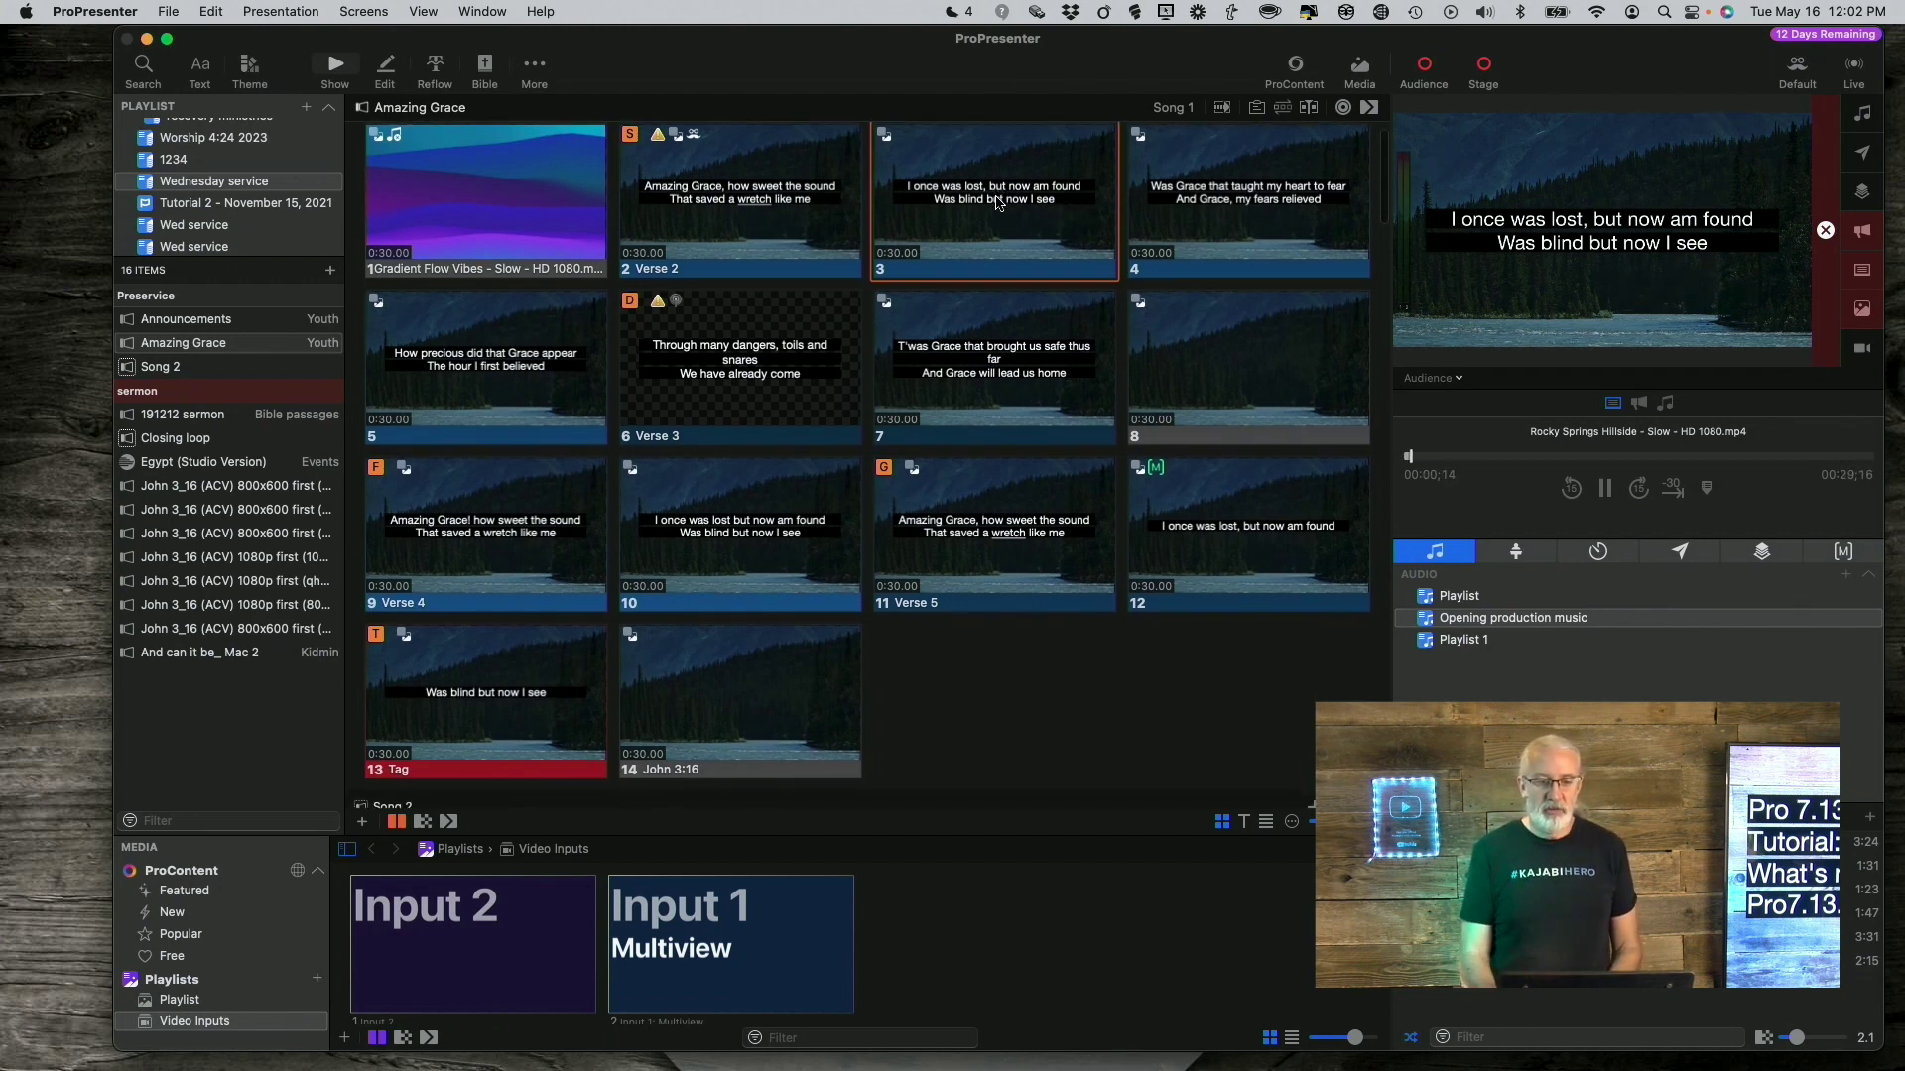
right_click(997, 203)
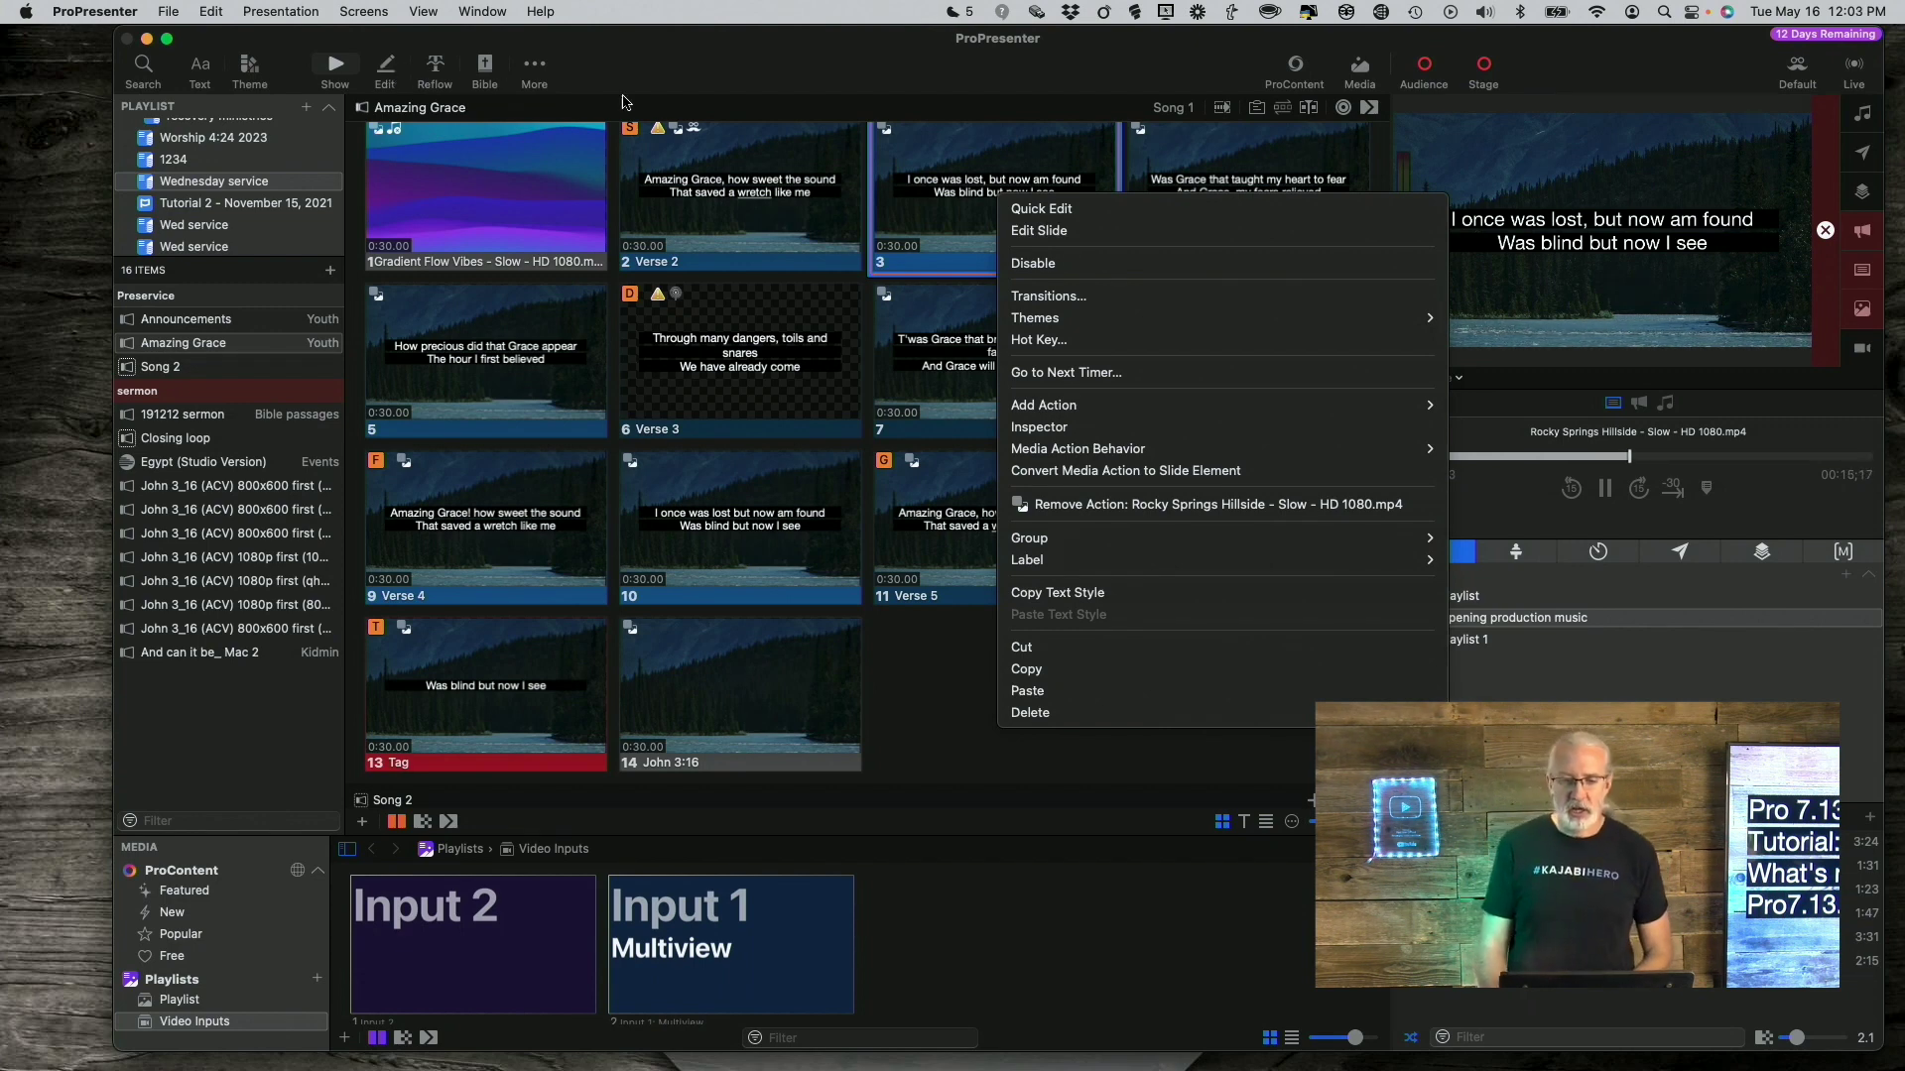
click(1047, 236)
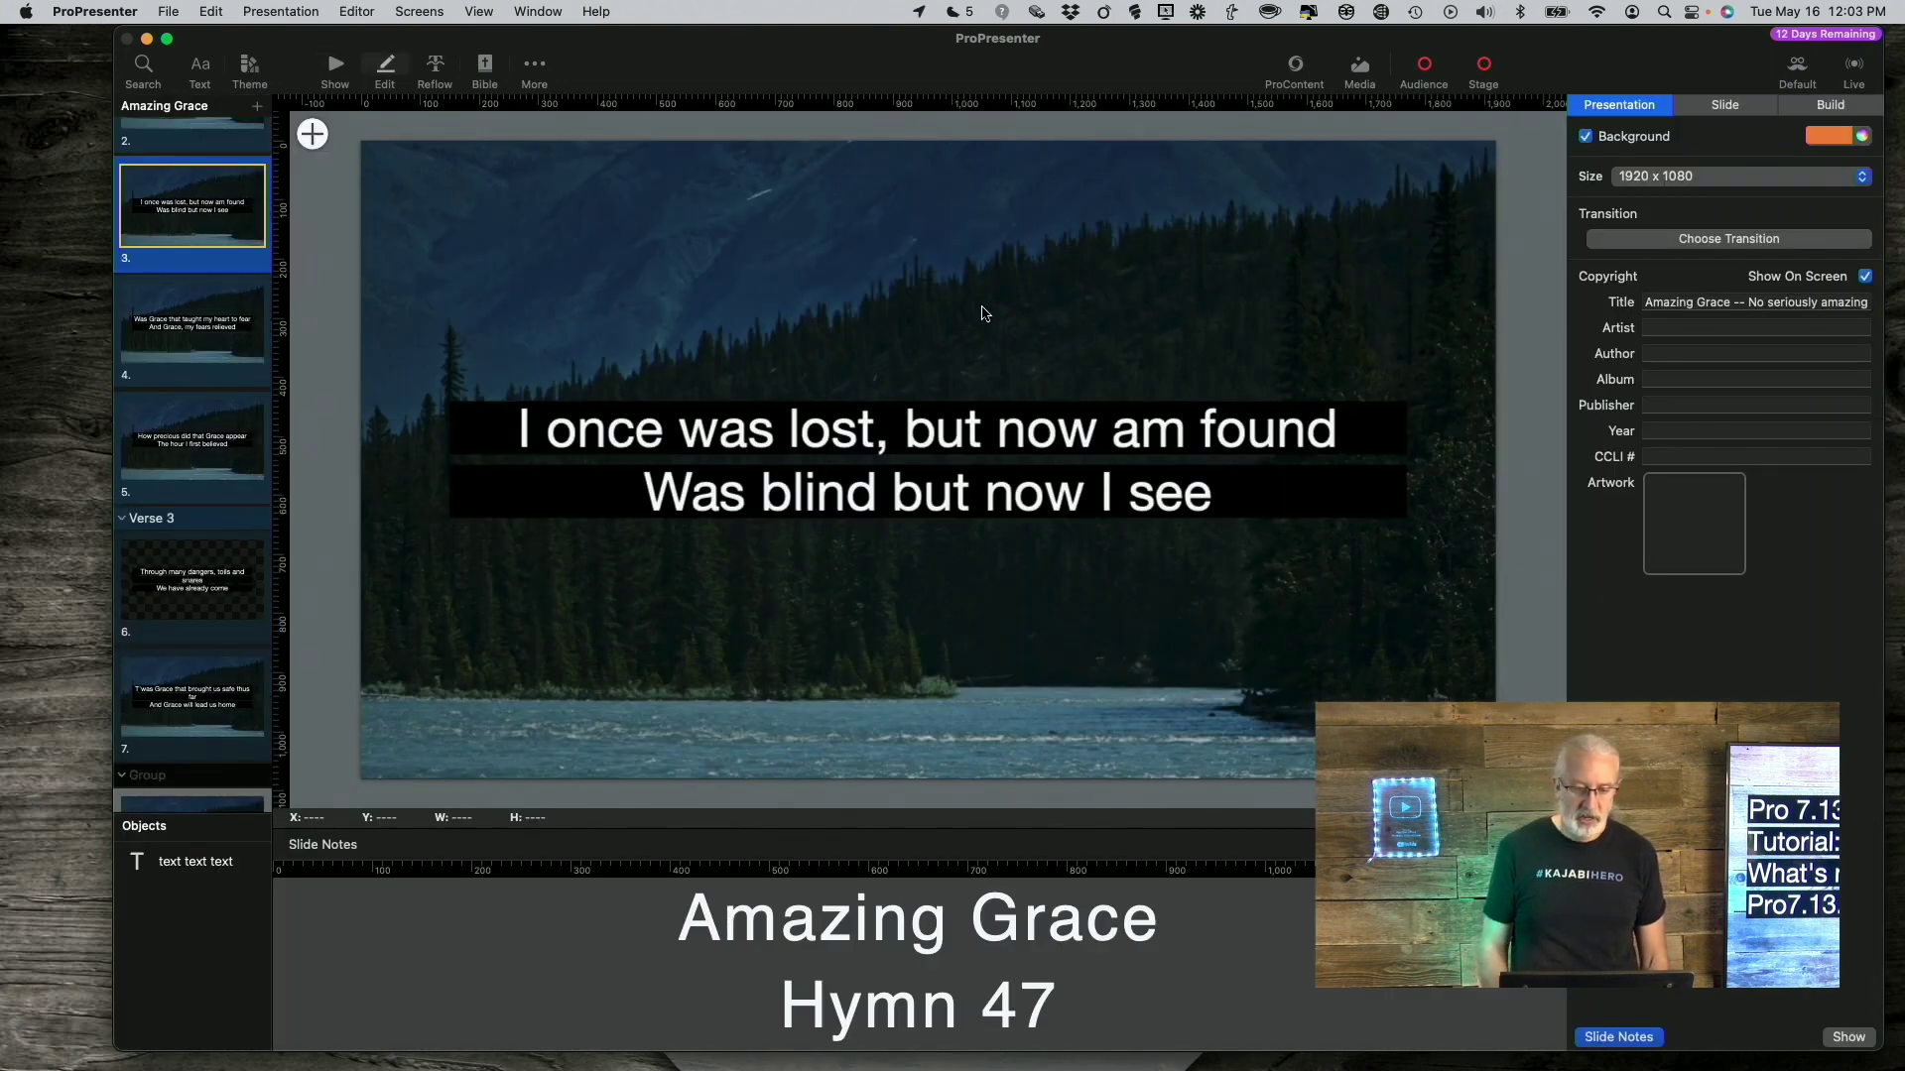
click(1327, 514)
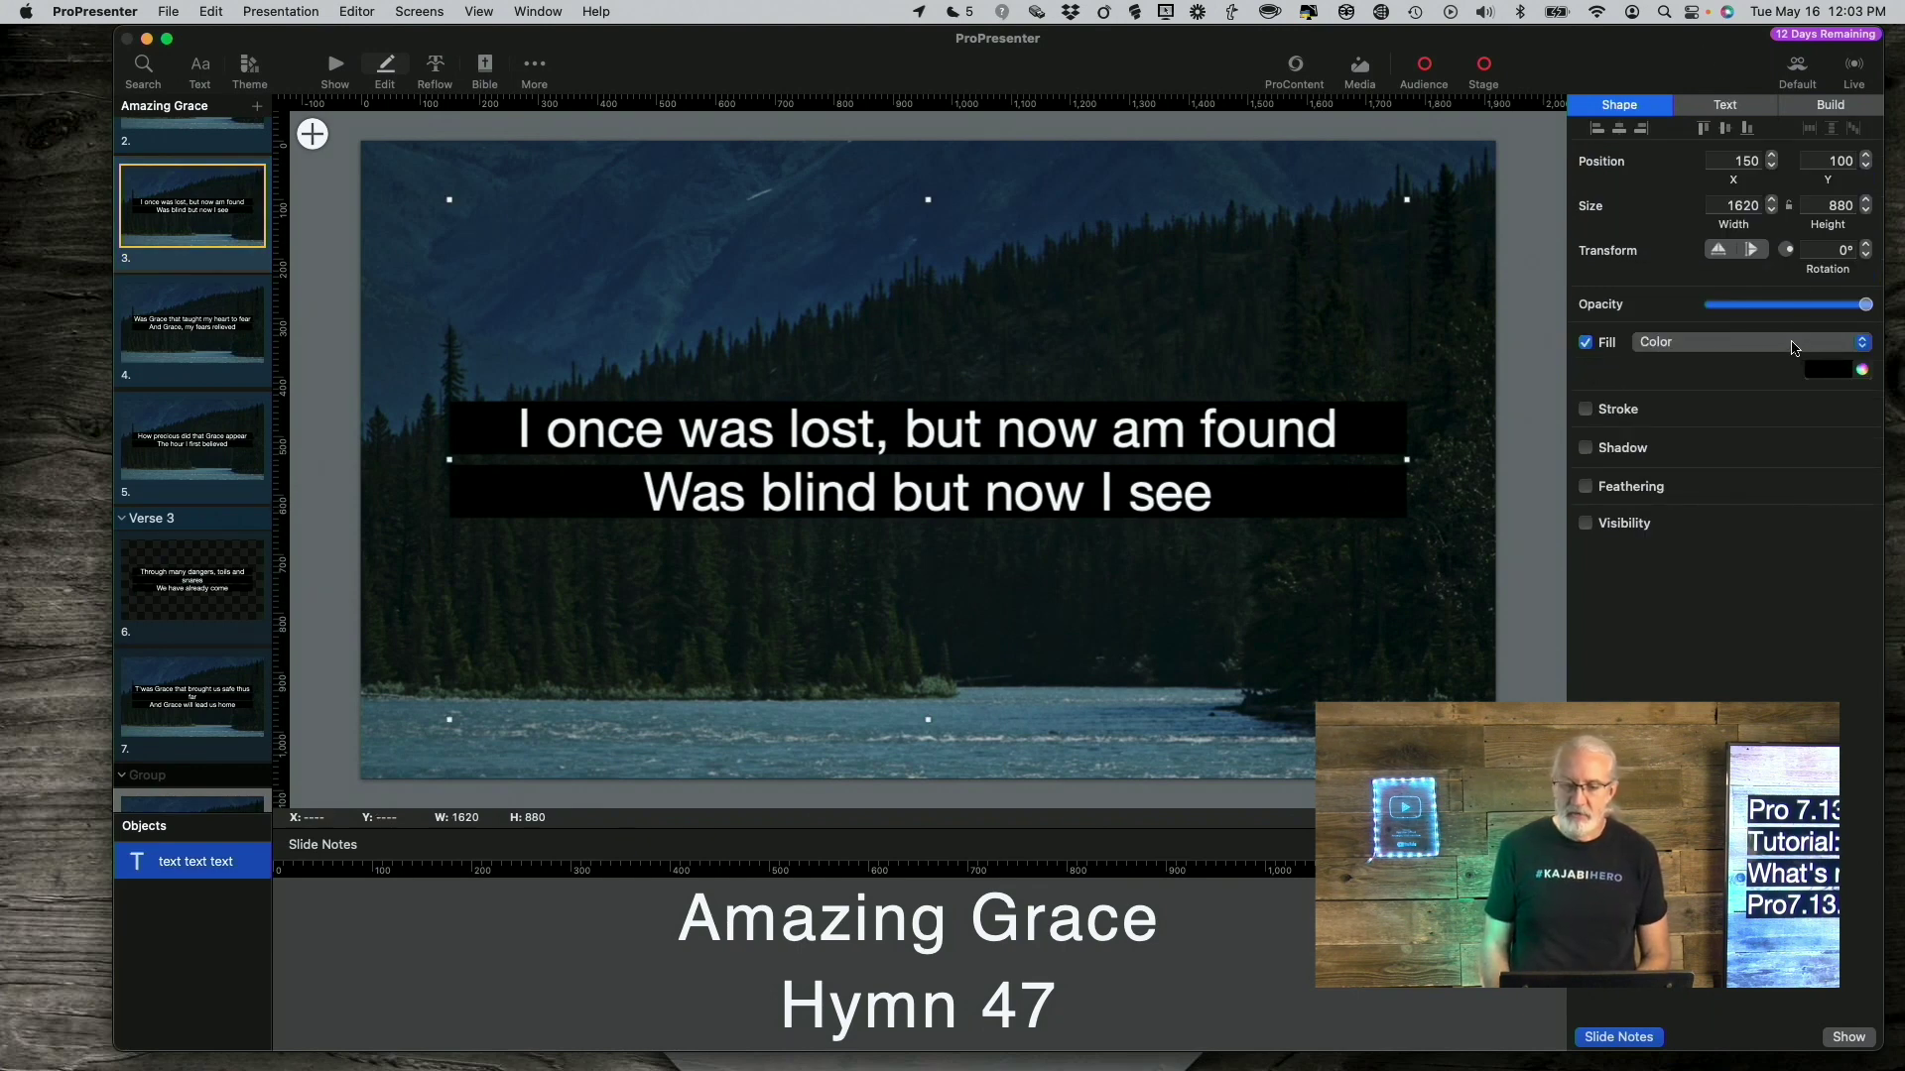
click(1861, 345)
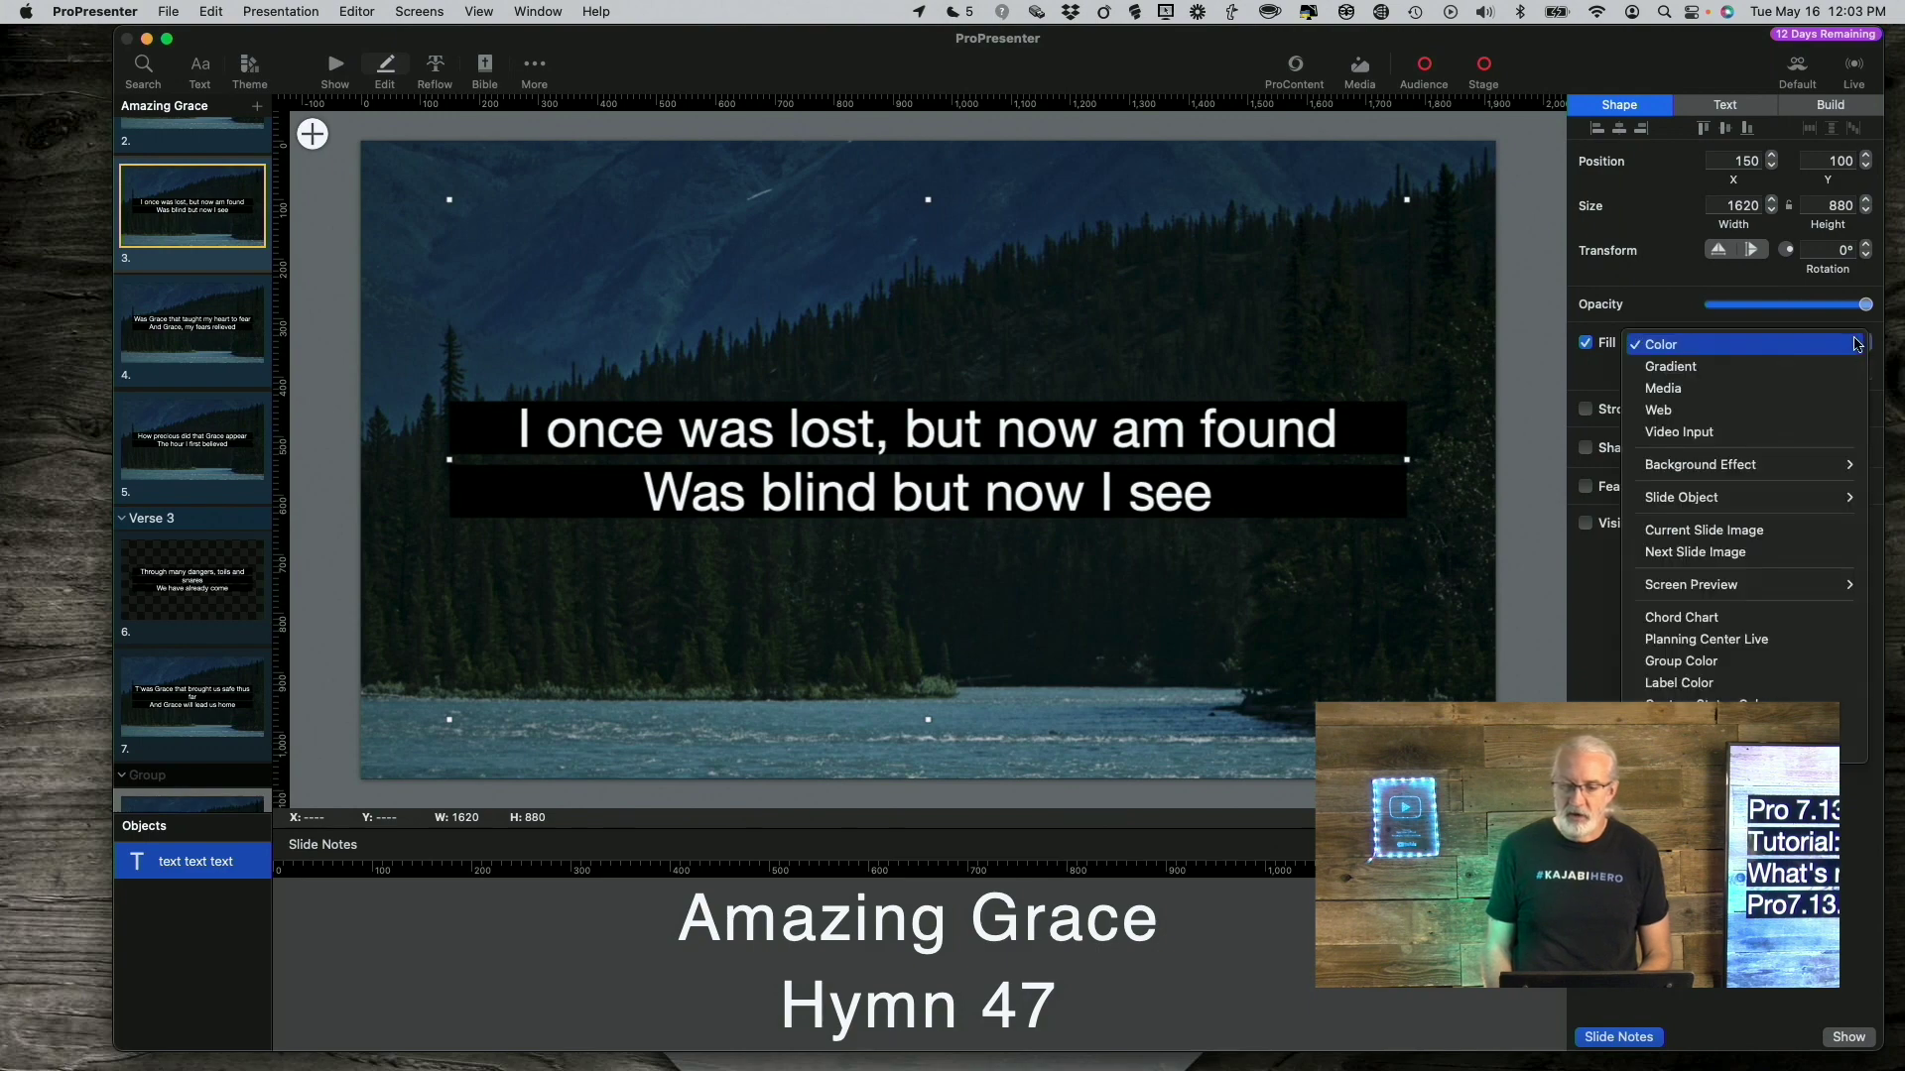
key(Escape)
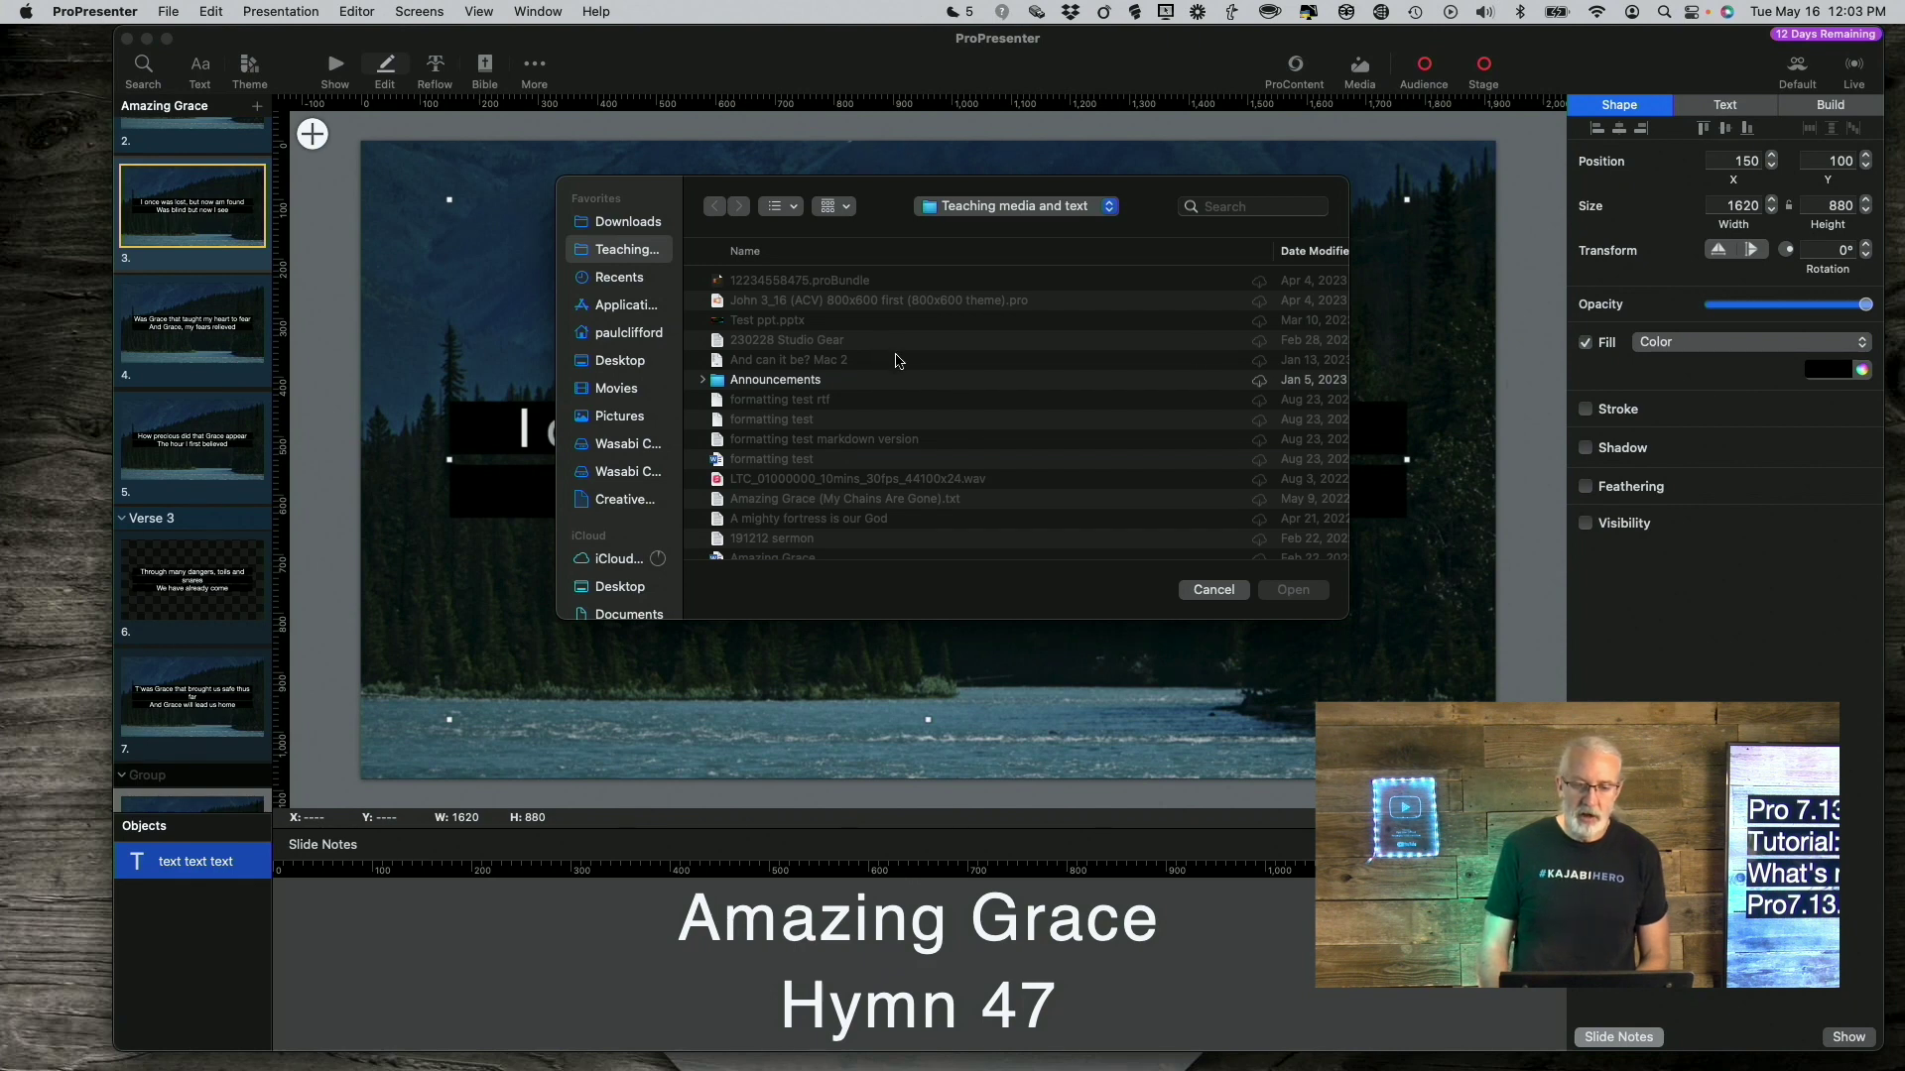
scroll(898, 360, down, 10)
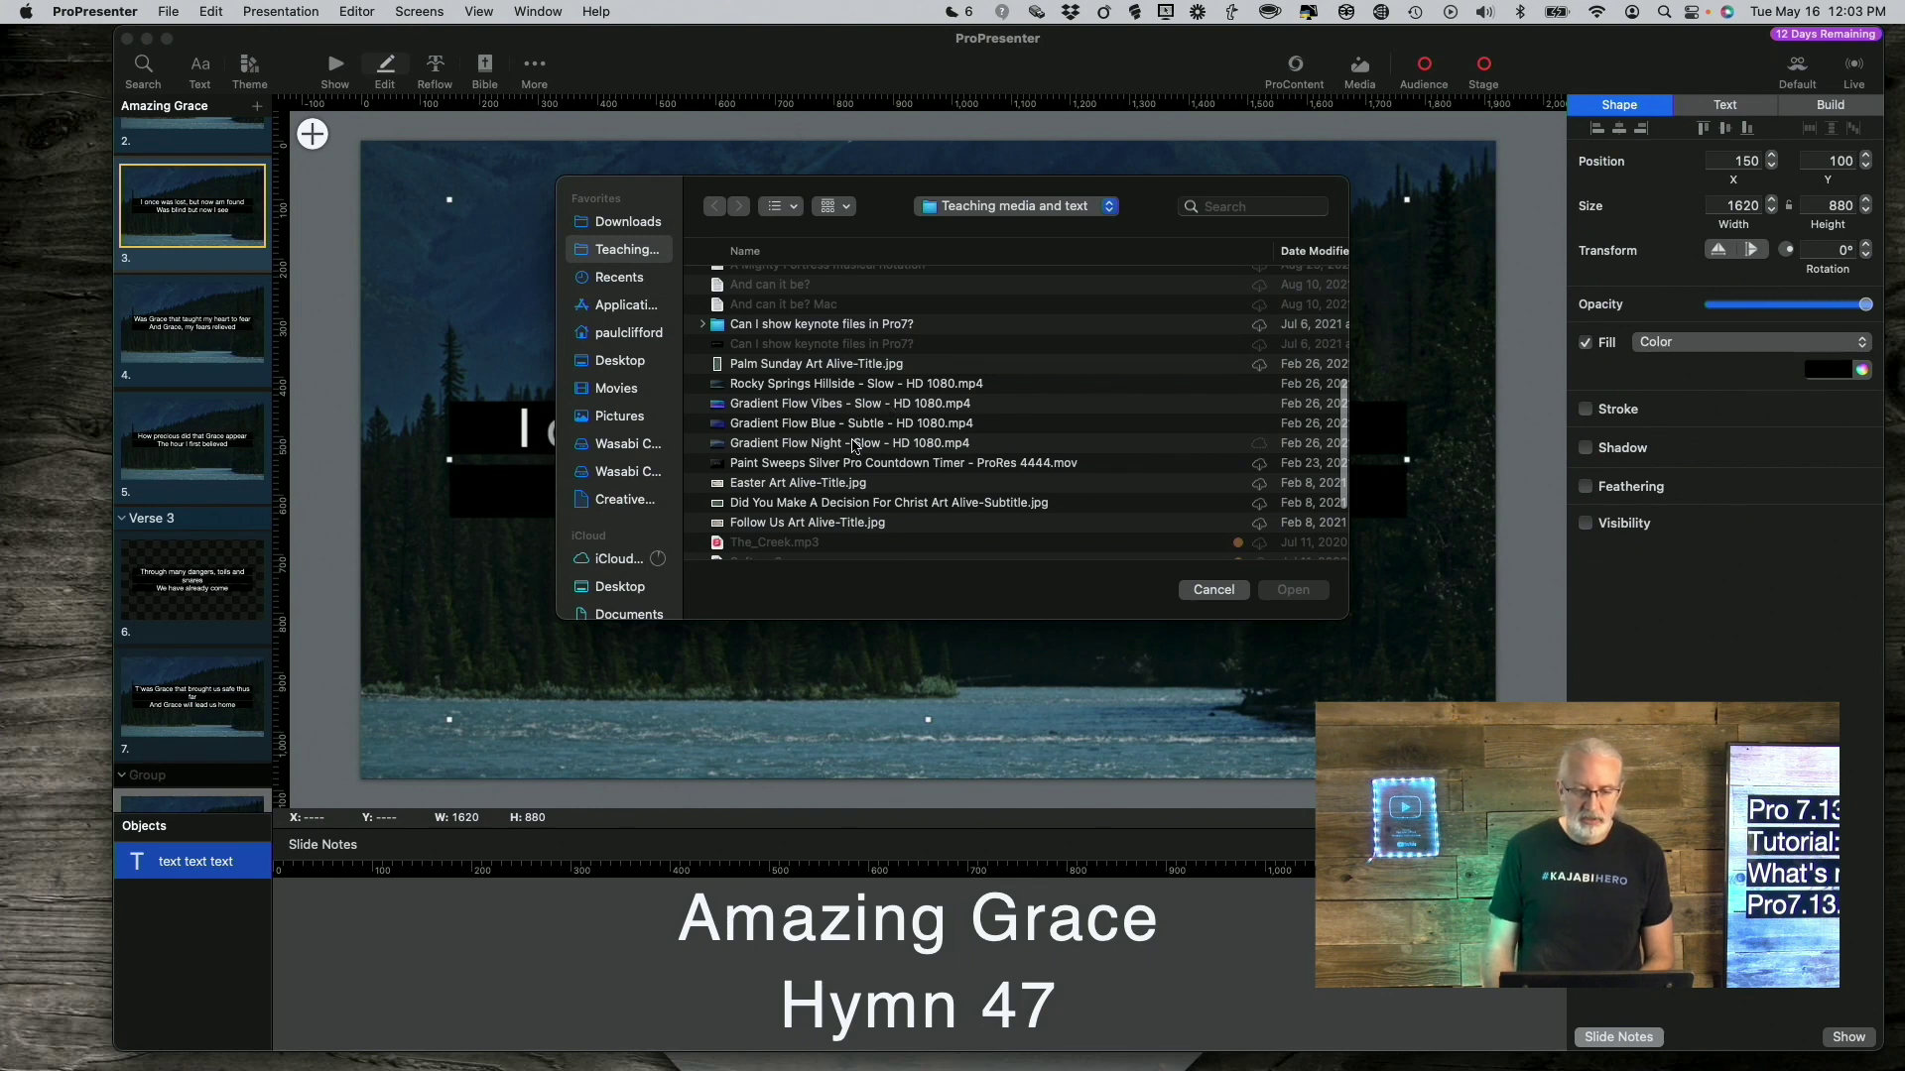
click(855, 447)
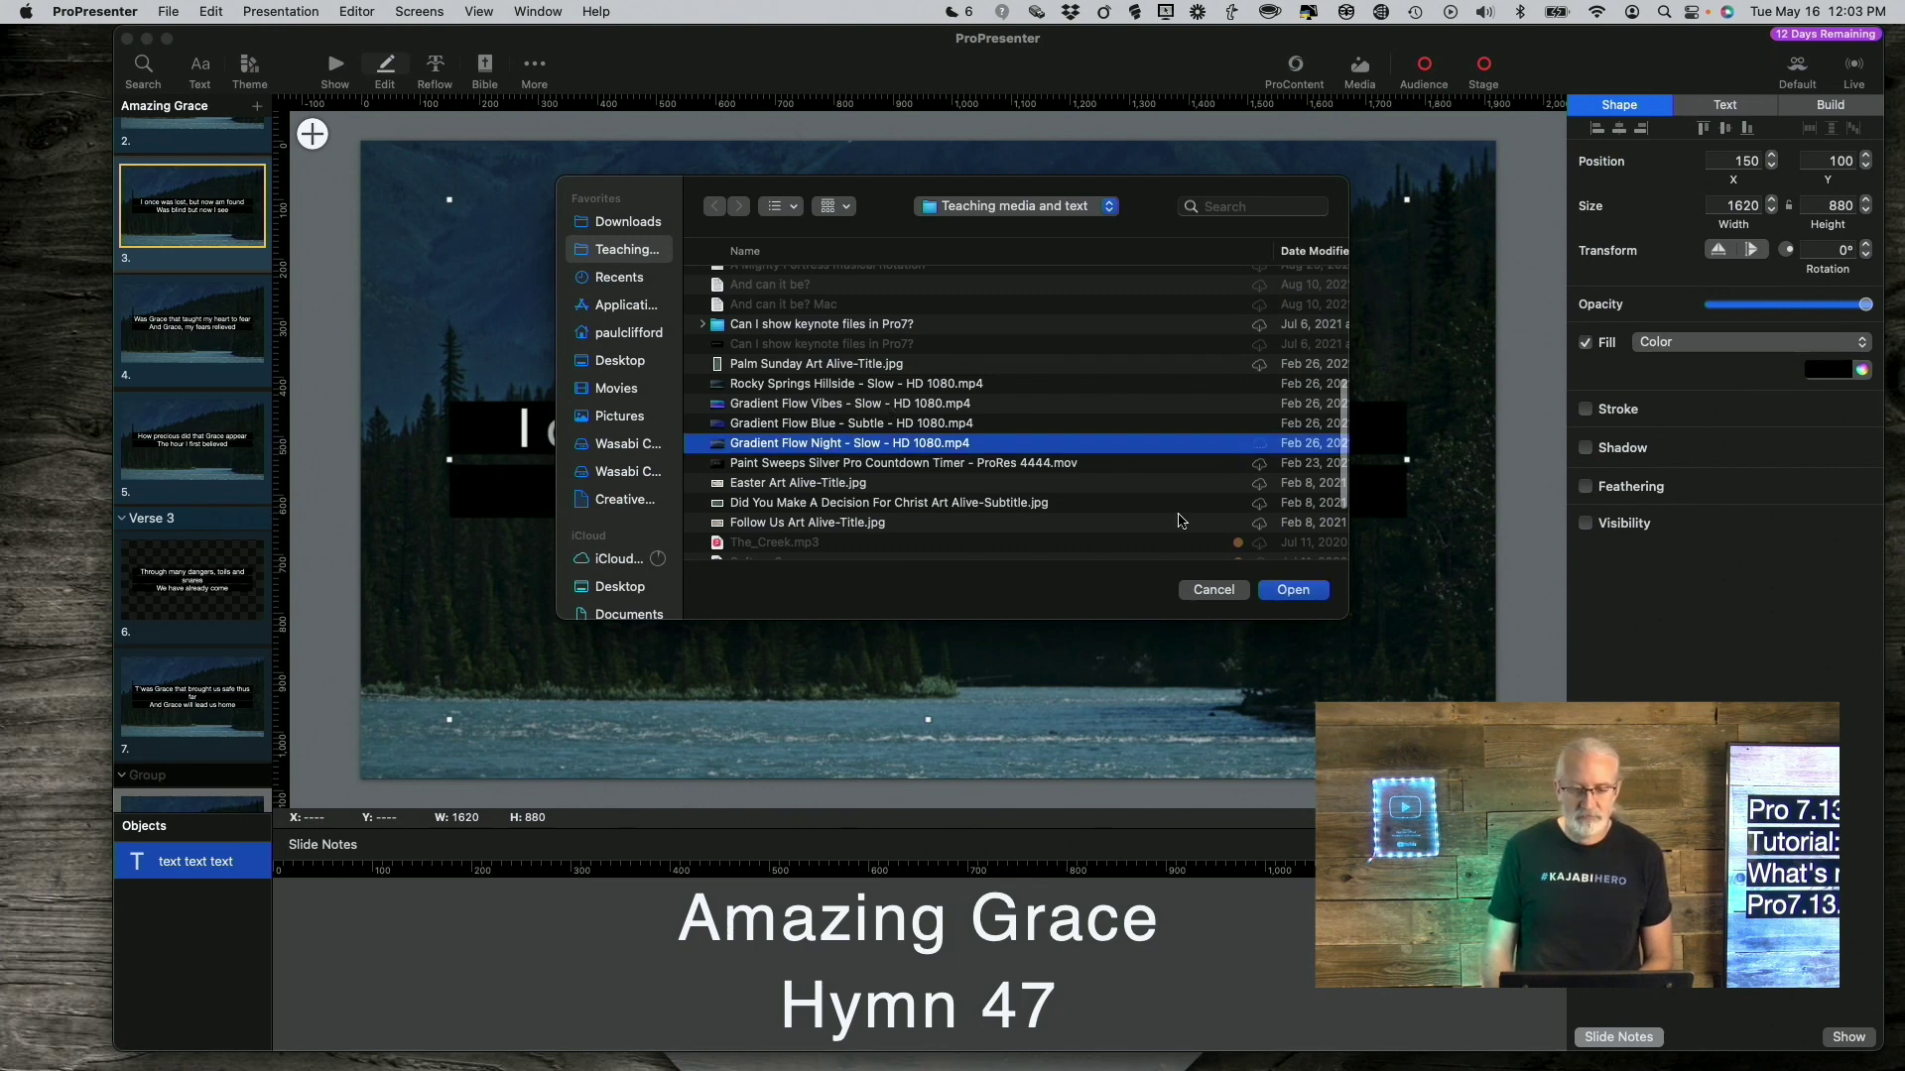
click(1295, 591)
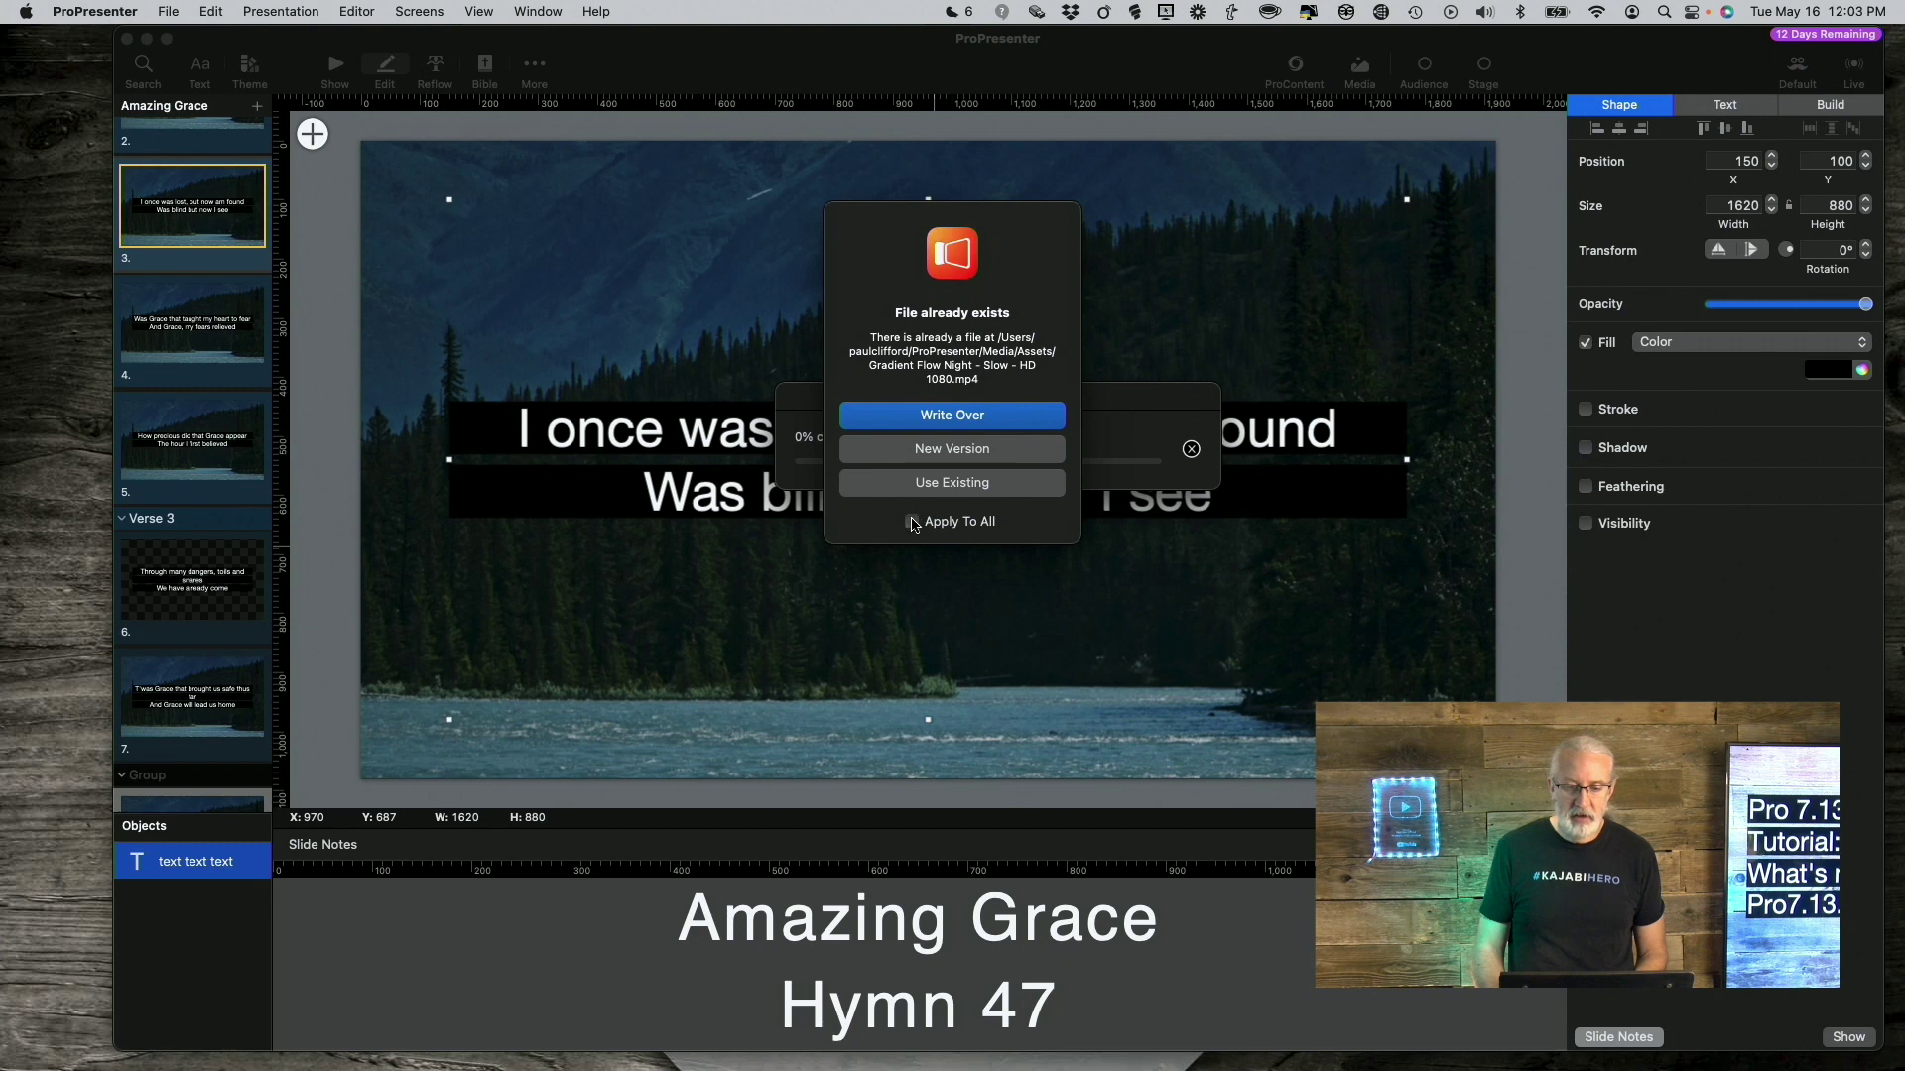
click(971, 453)
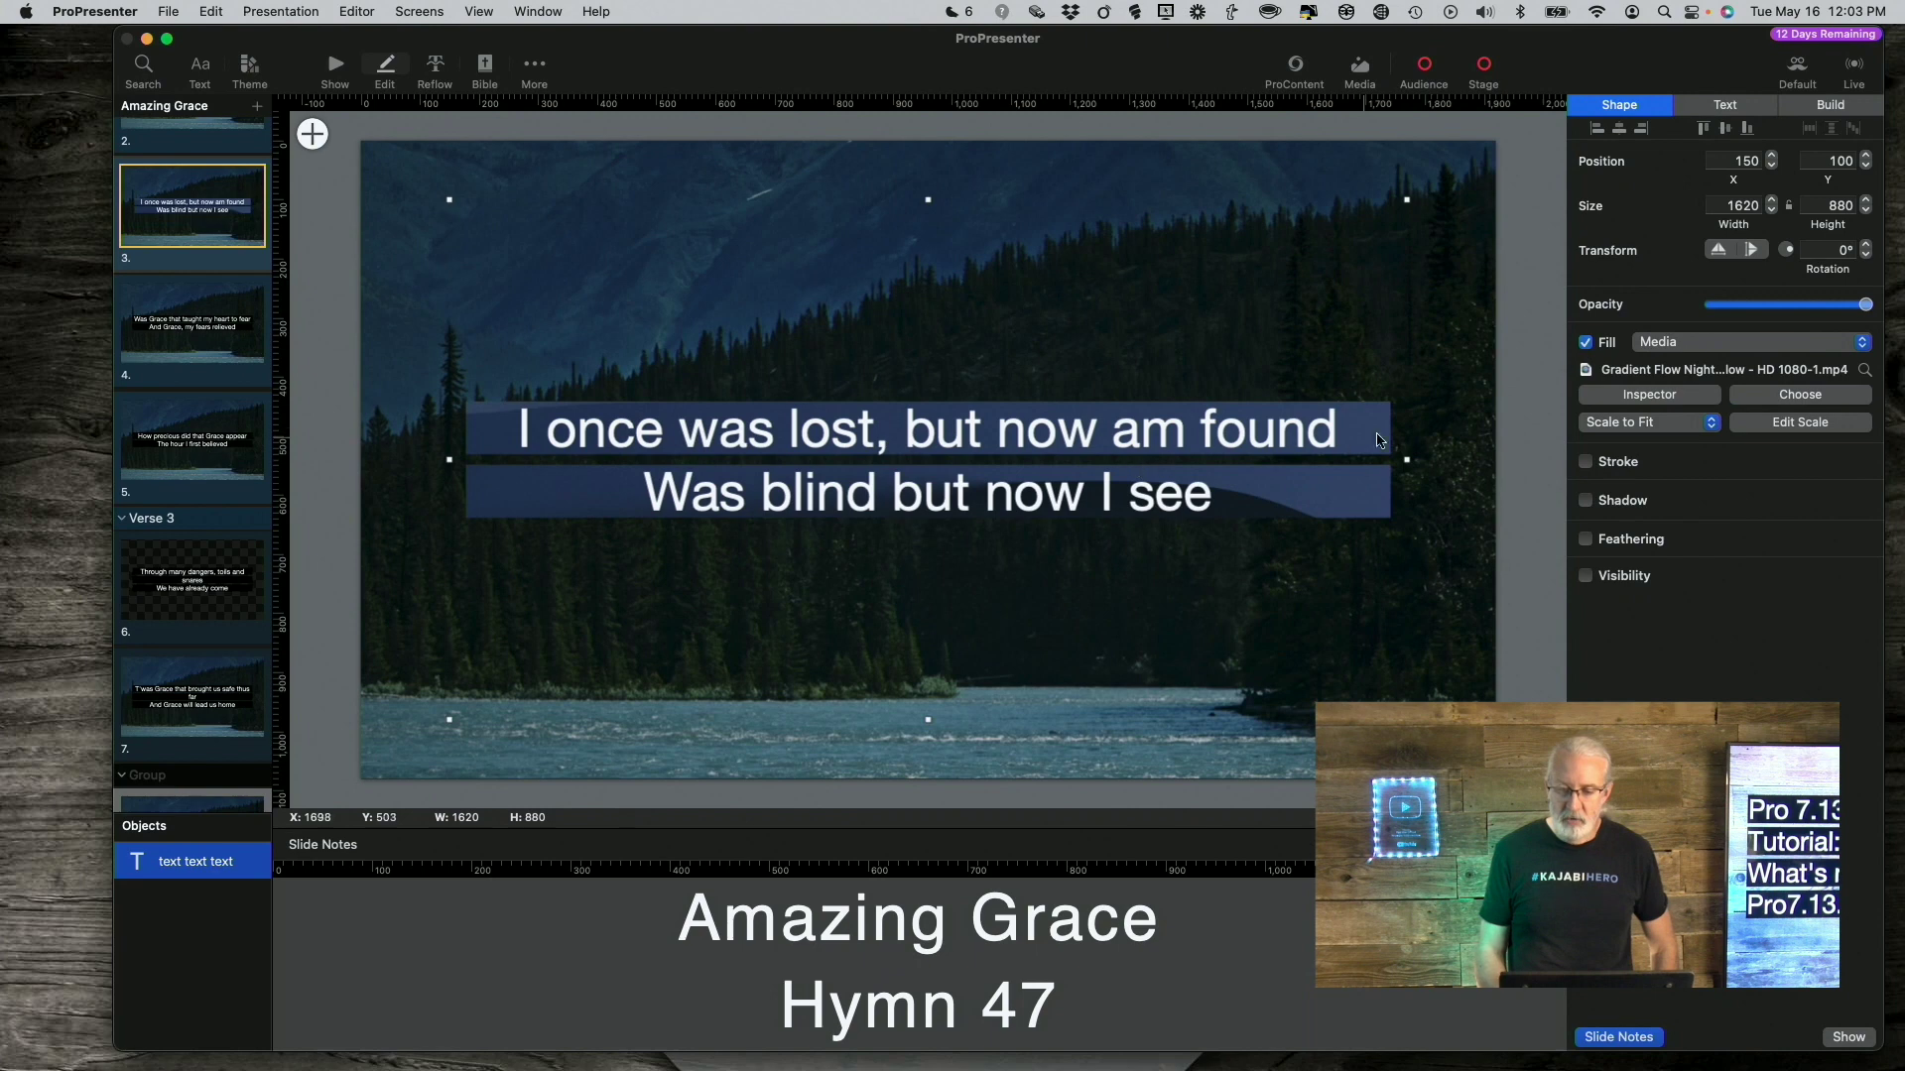
Step: Inspect the fill video's file details, playback settings and effects in the media inspector
click(1640, 397)
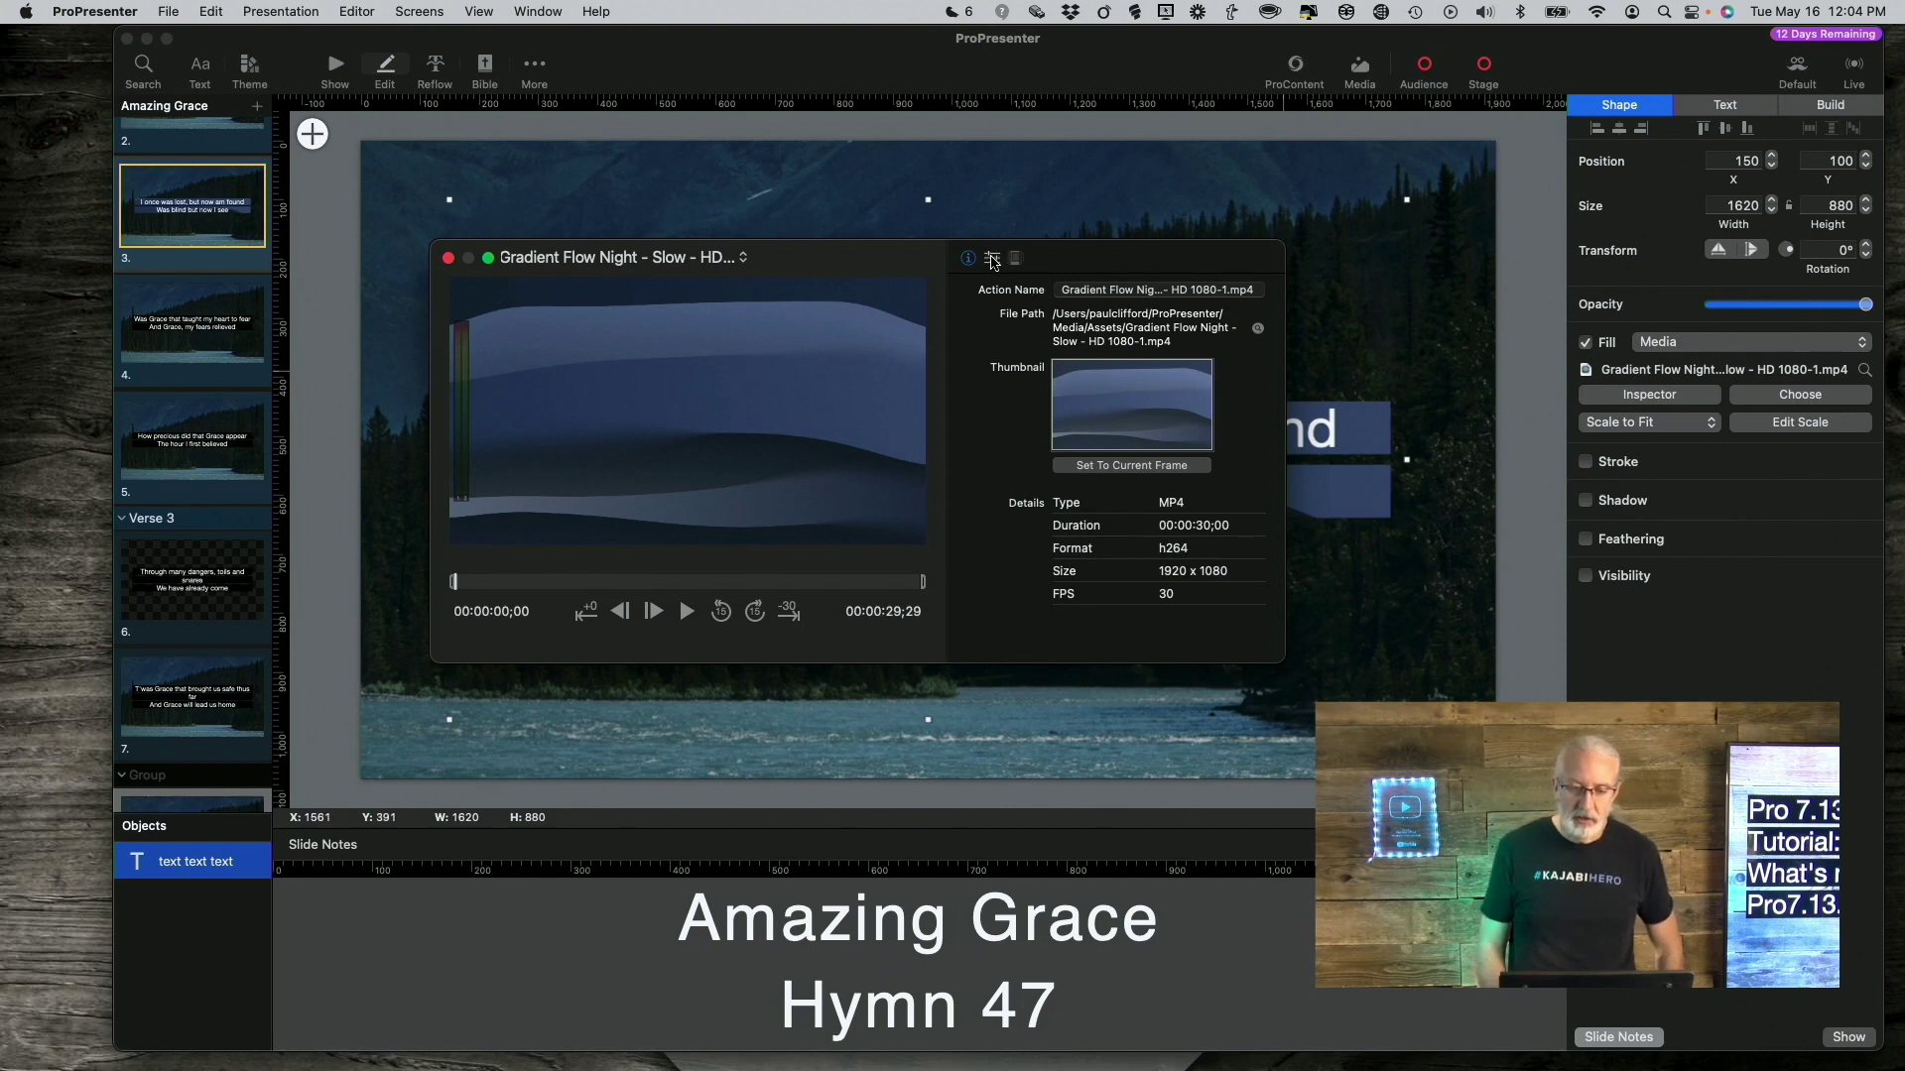
click(992, 259)
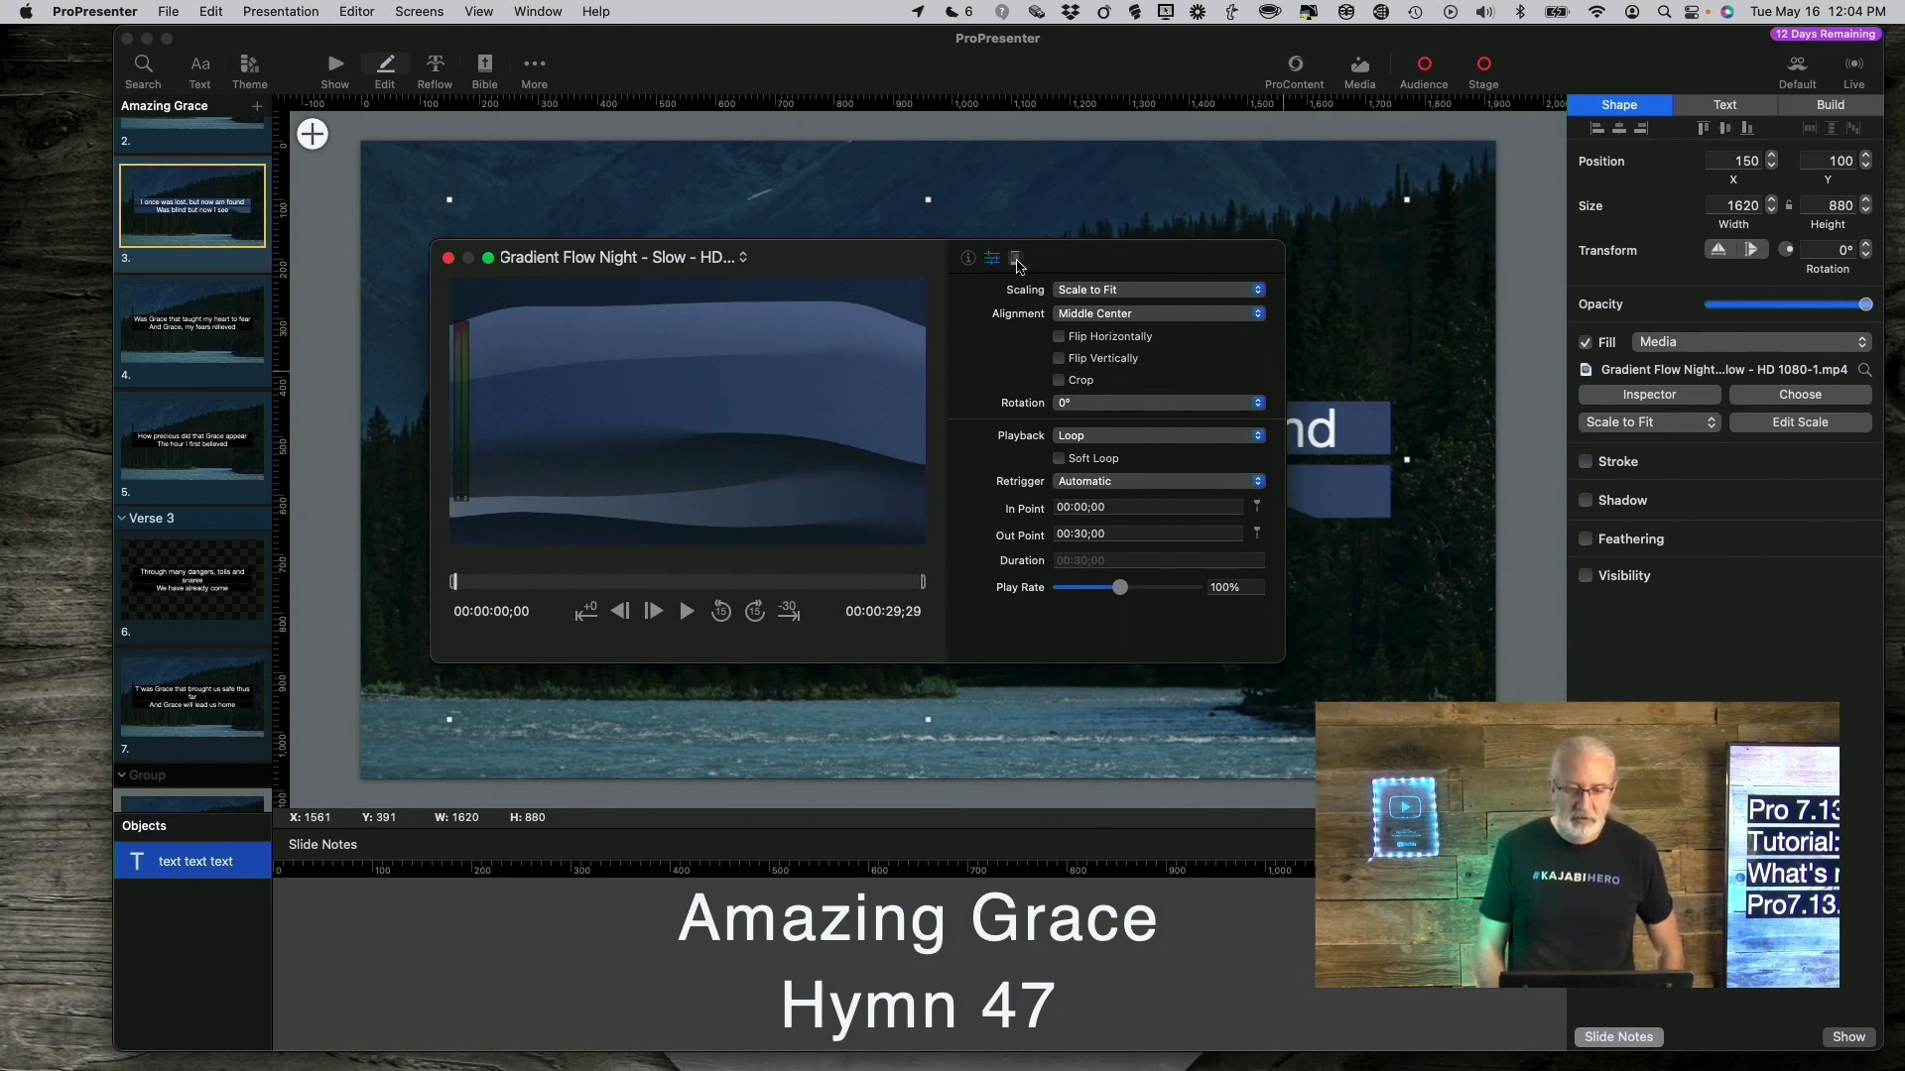
click(1016, 260)
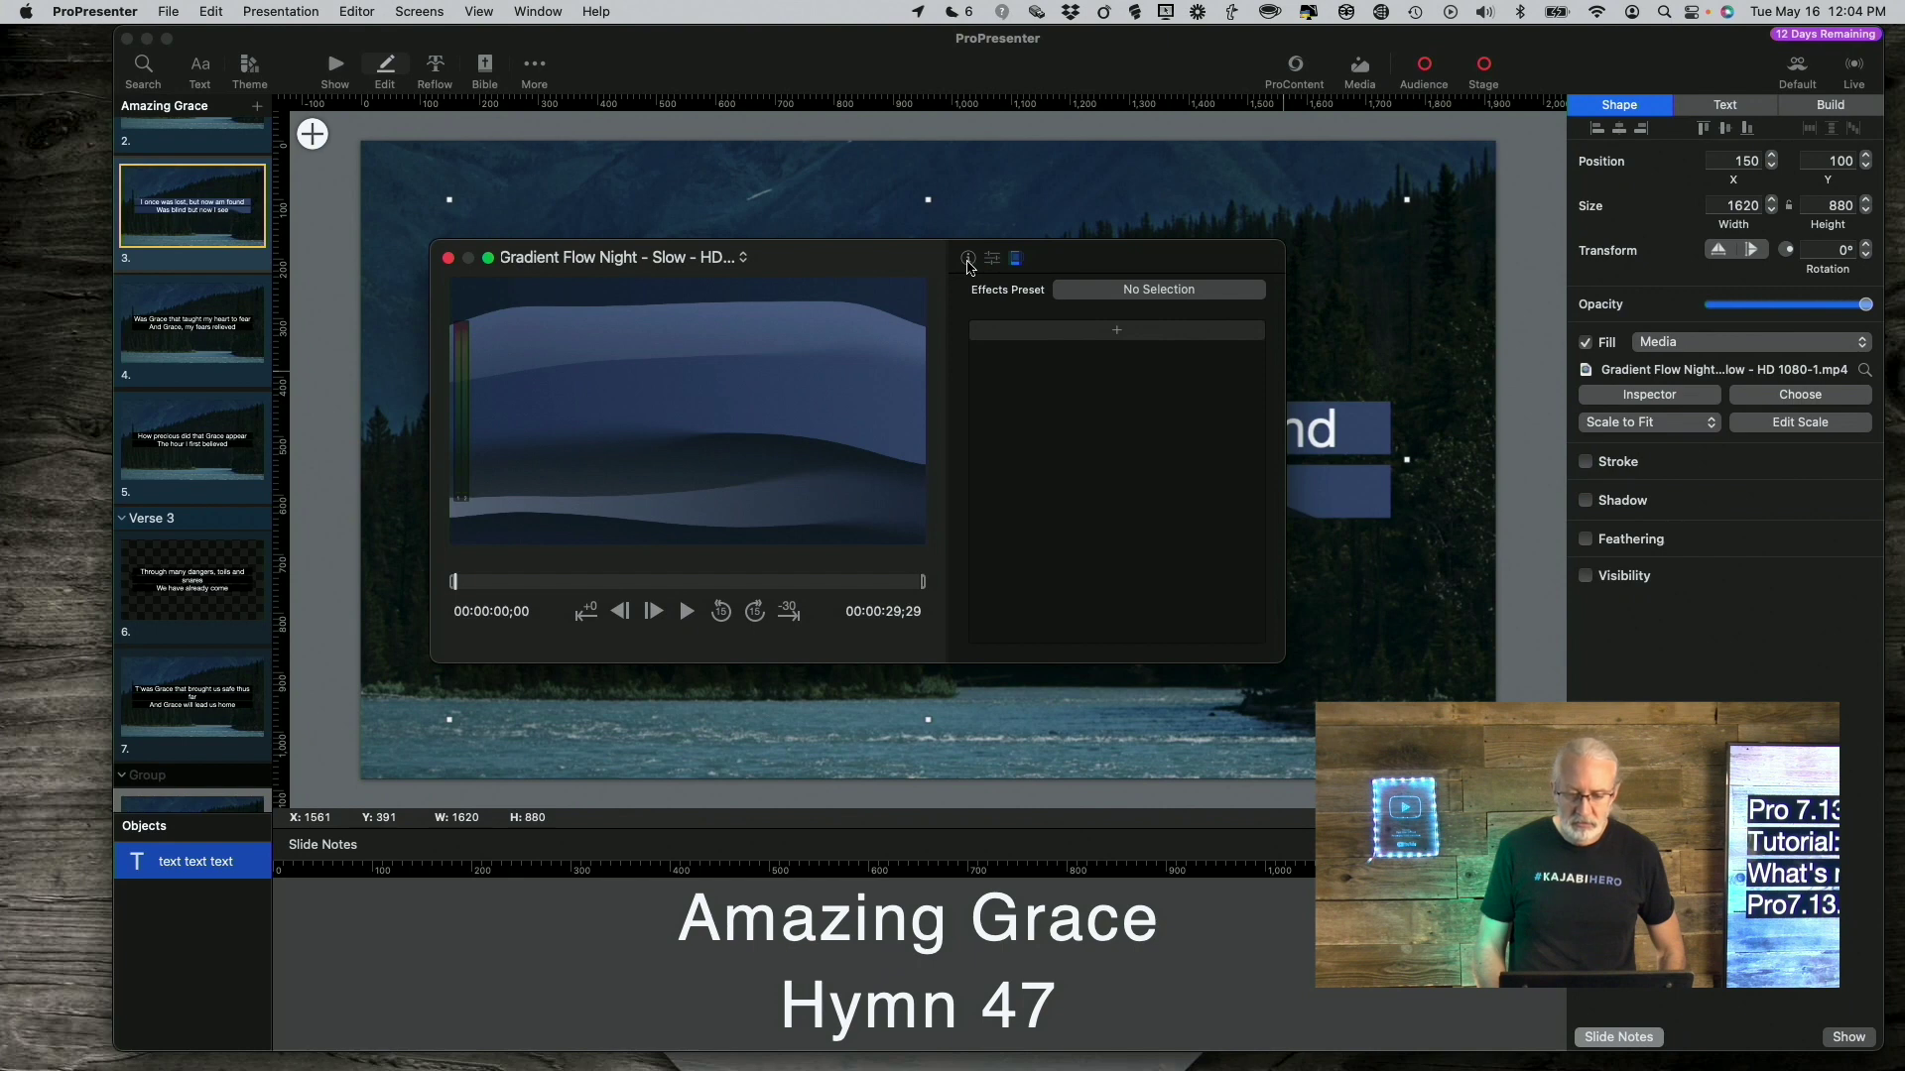
click(967, 258)
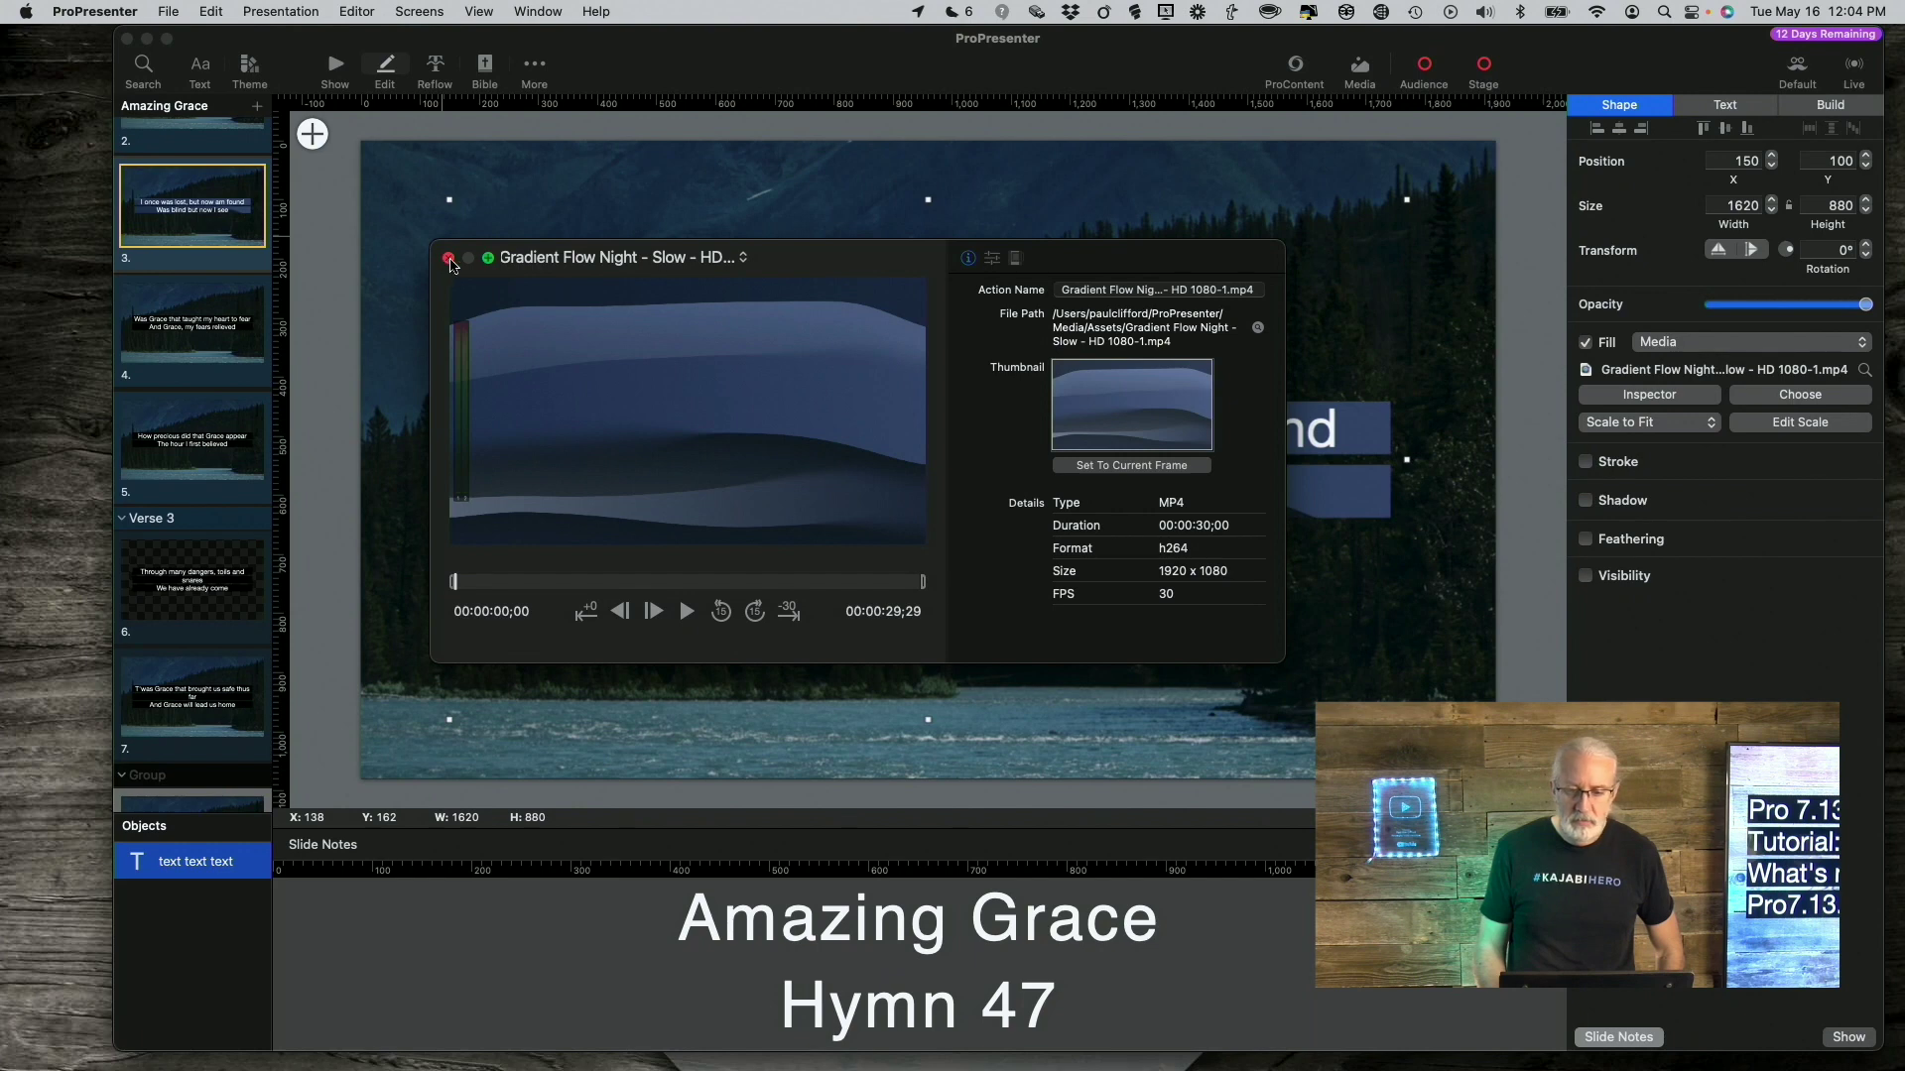
Step: Set the fill video's Retrigger option to Never and close its inspector
click(991, 258)
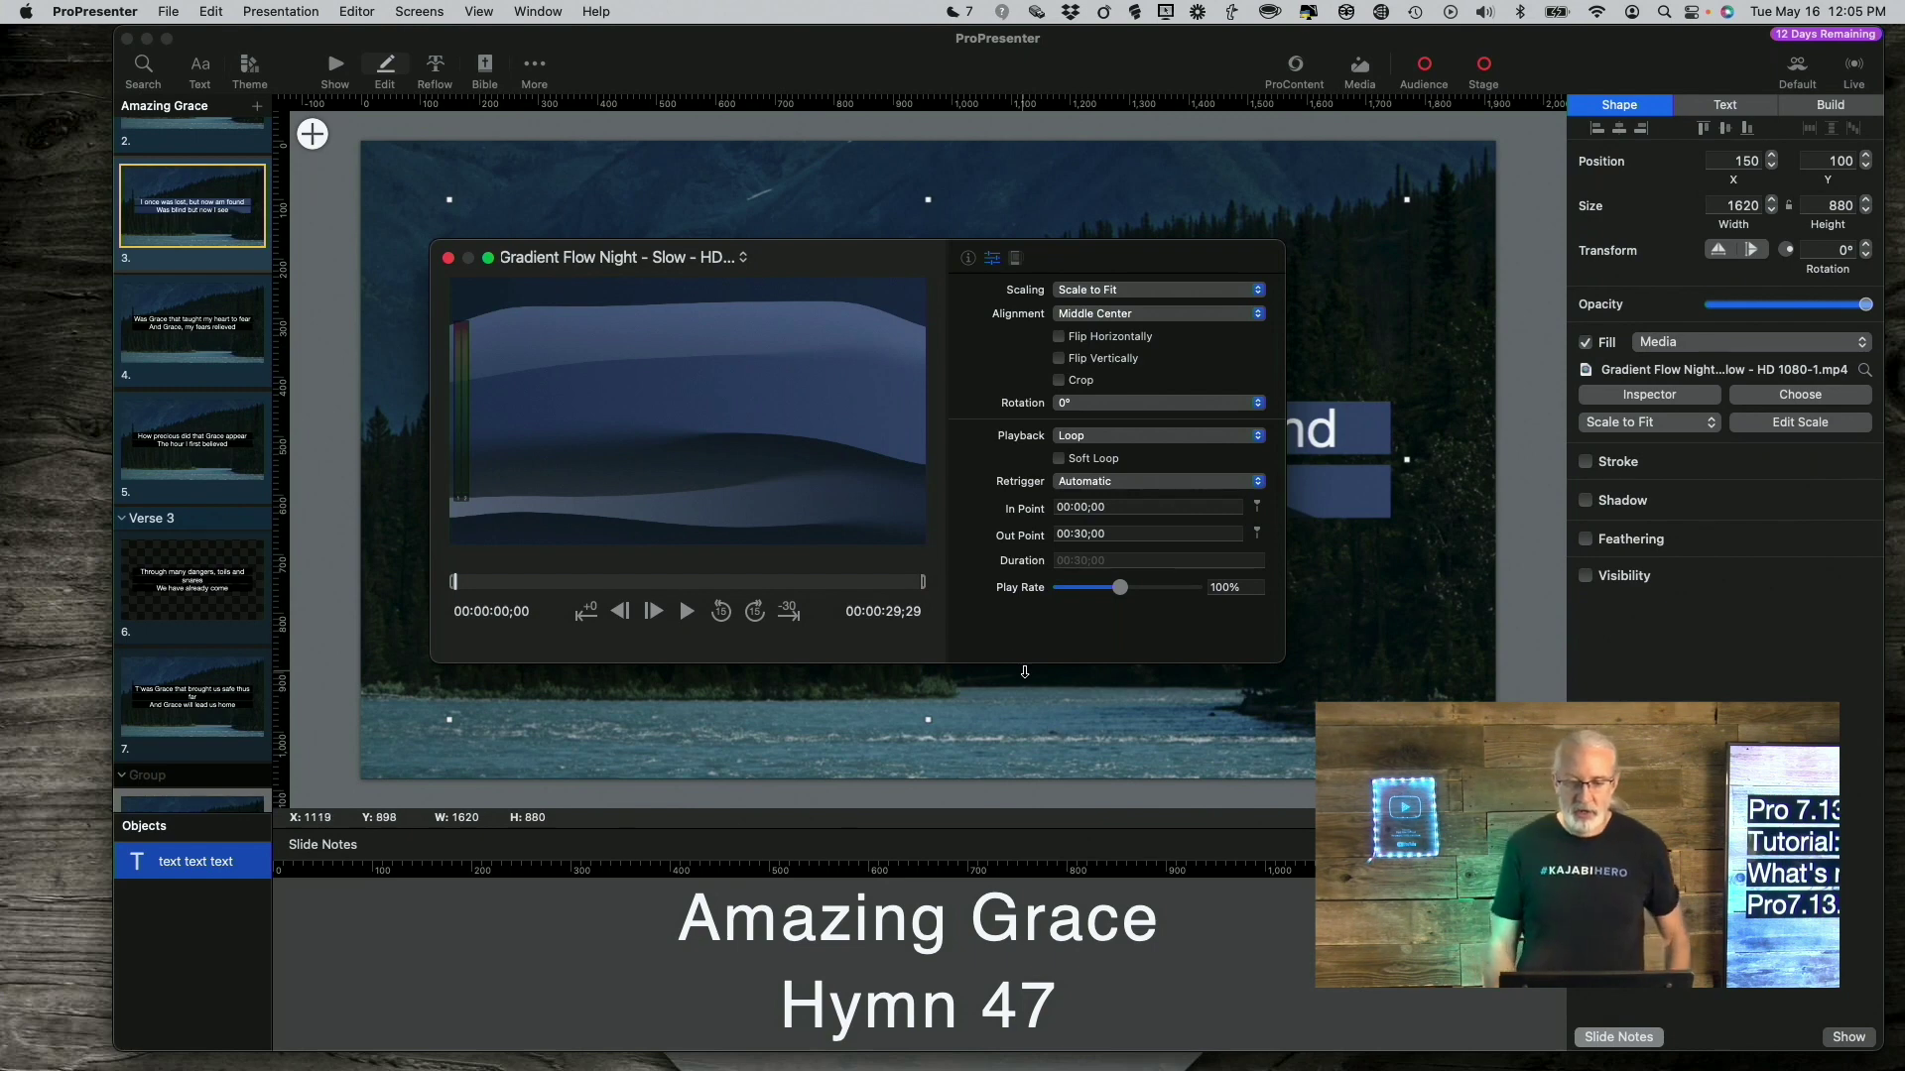
click(1256, 484)
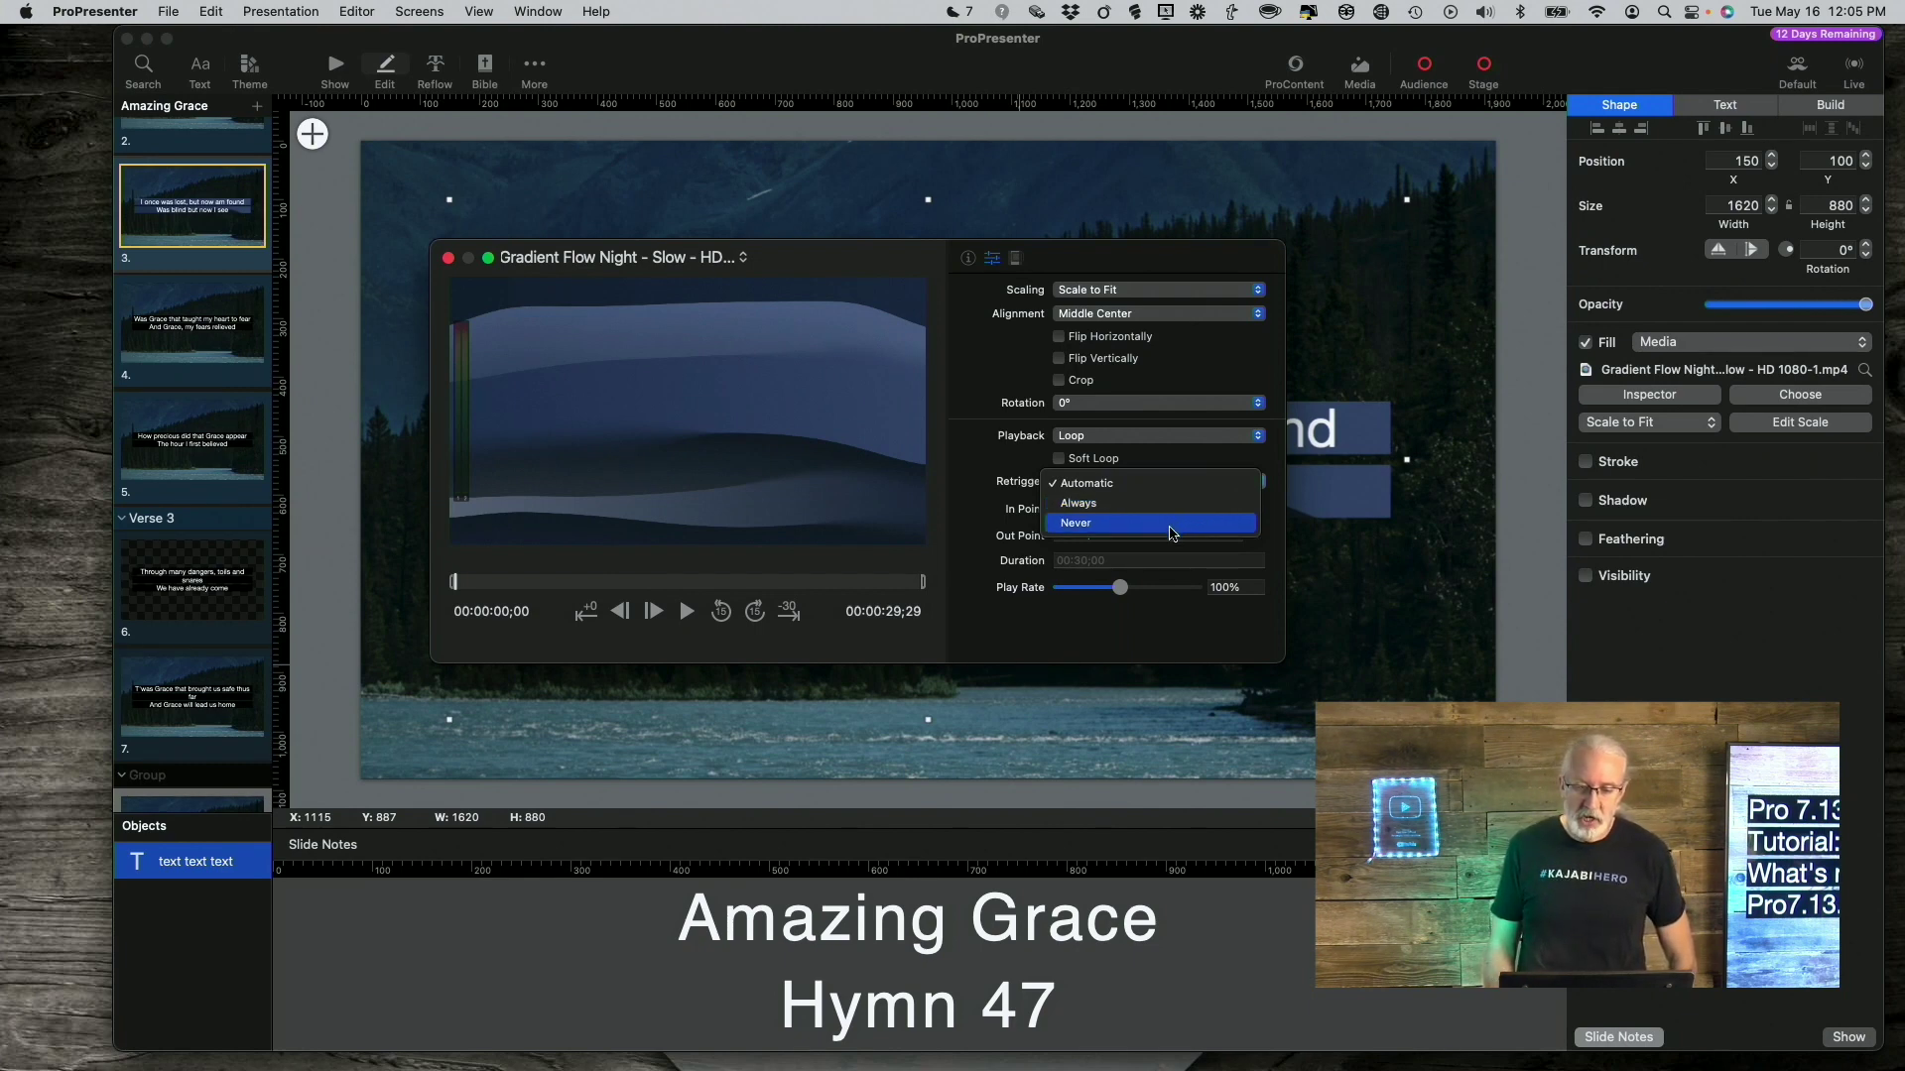
click(1170, 526)
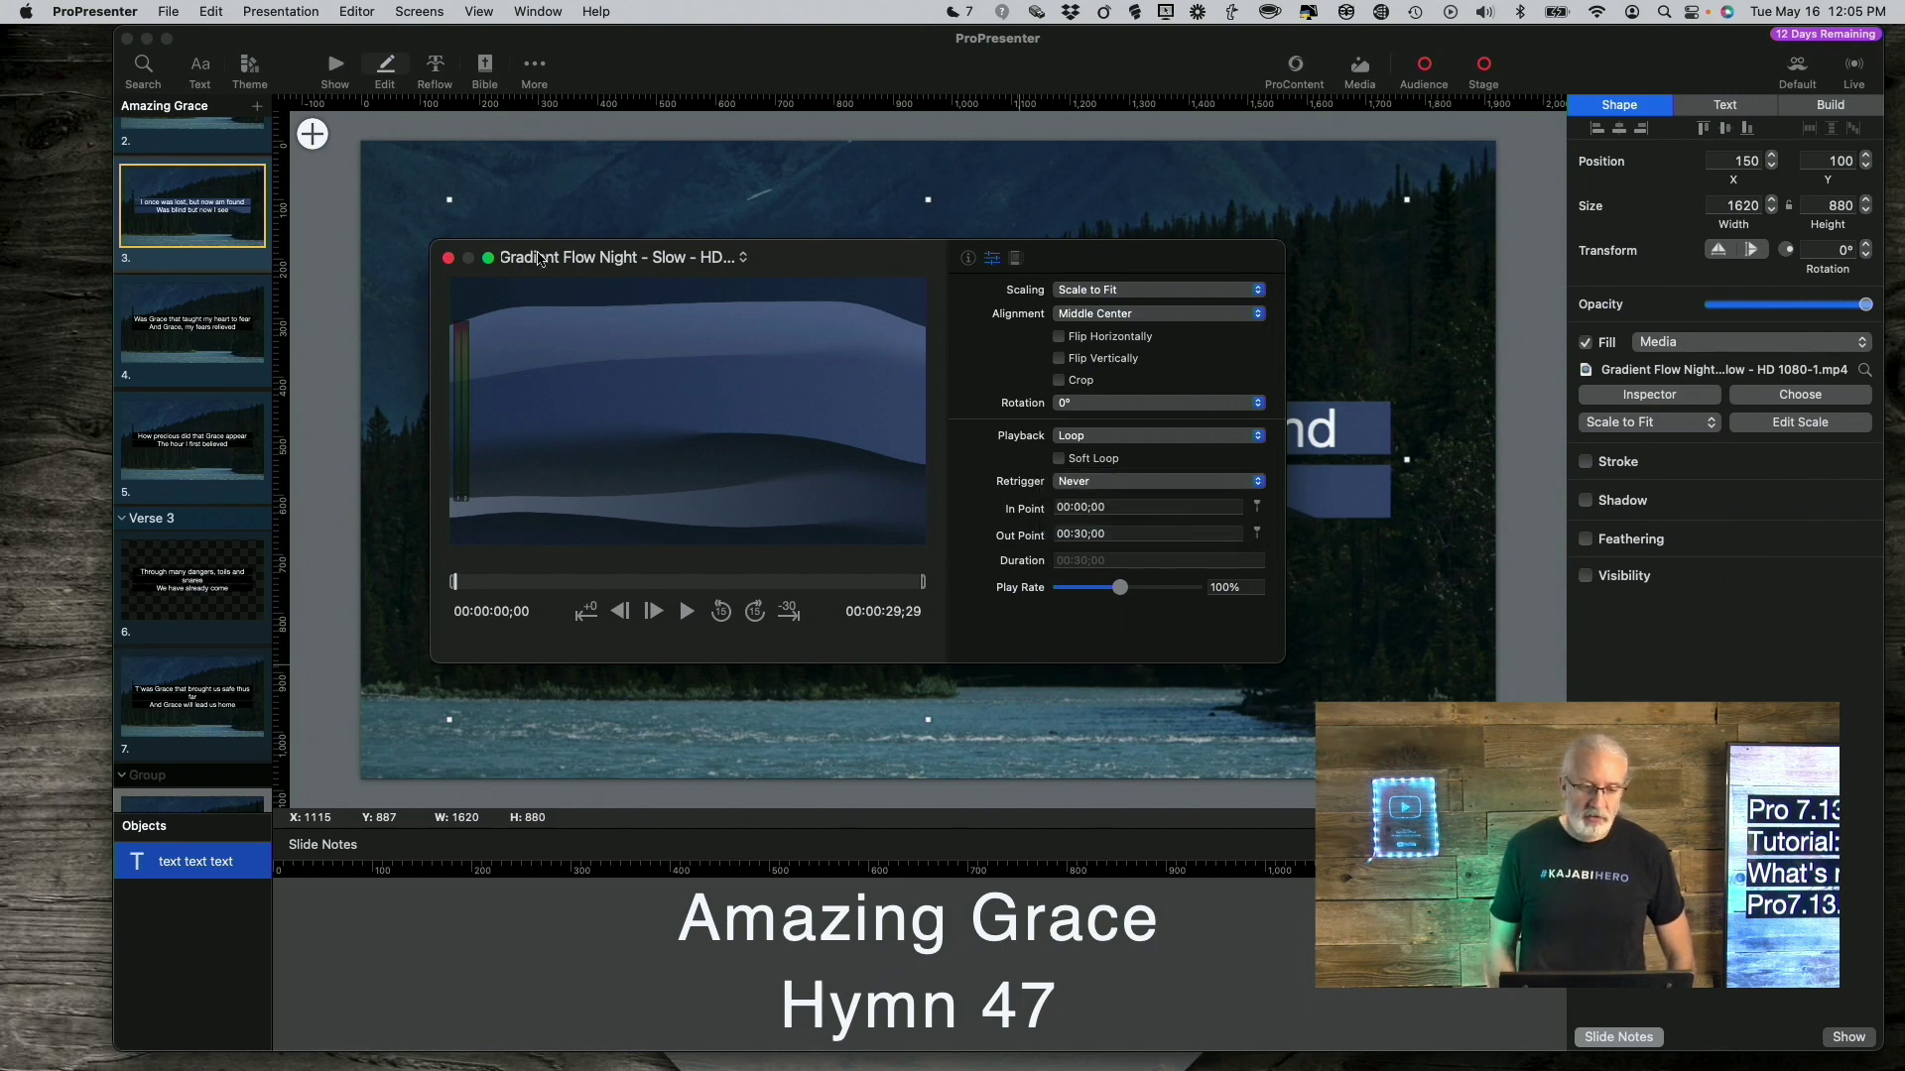
click(448, 259)
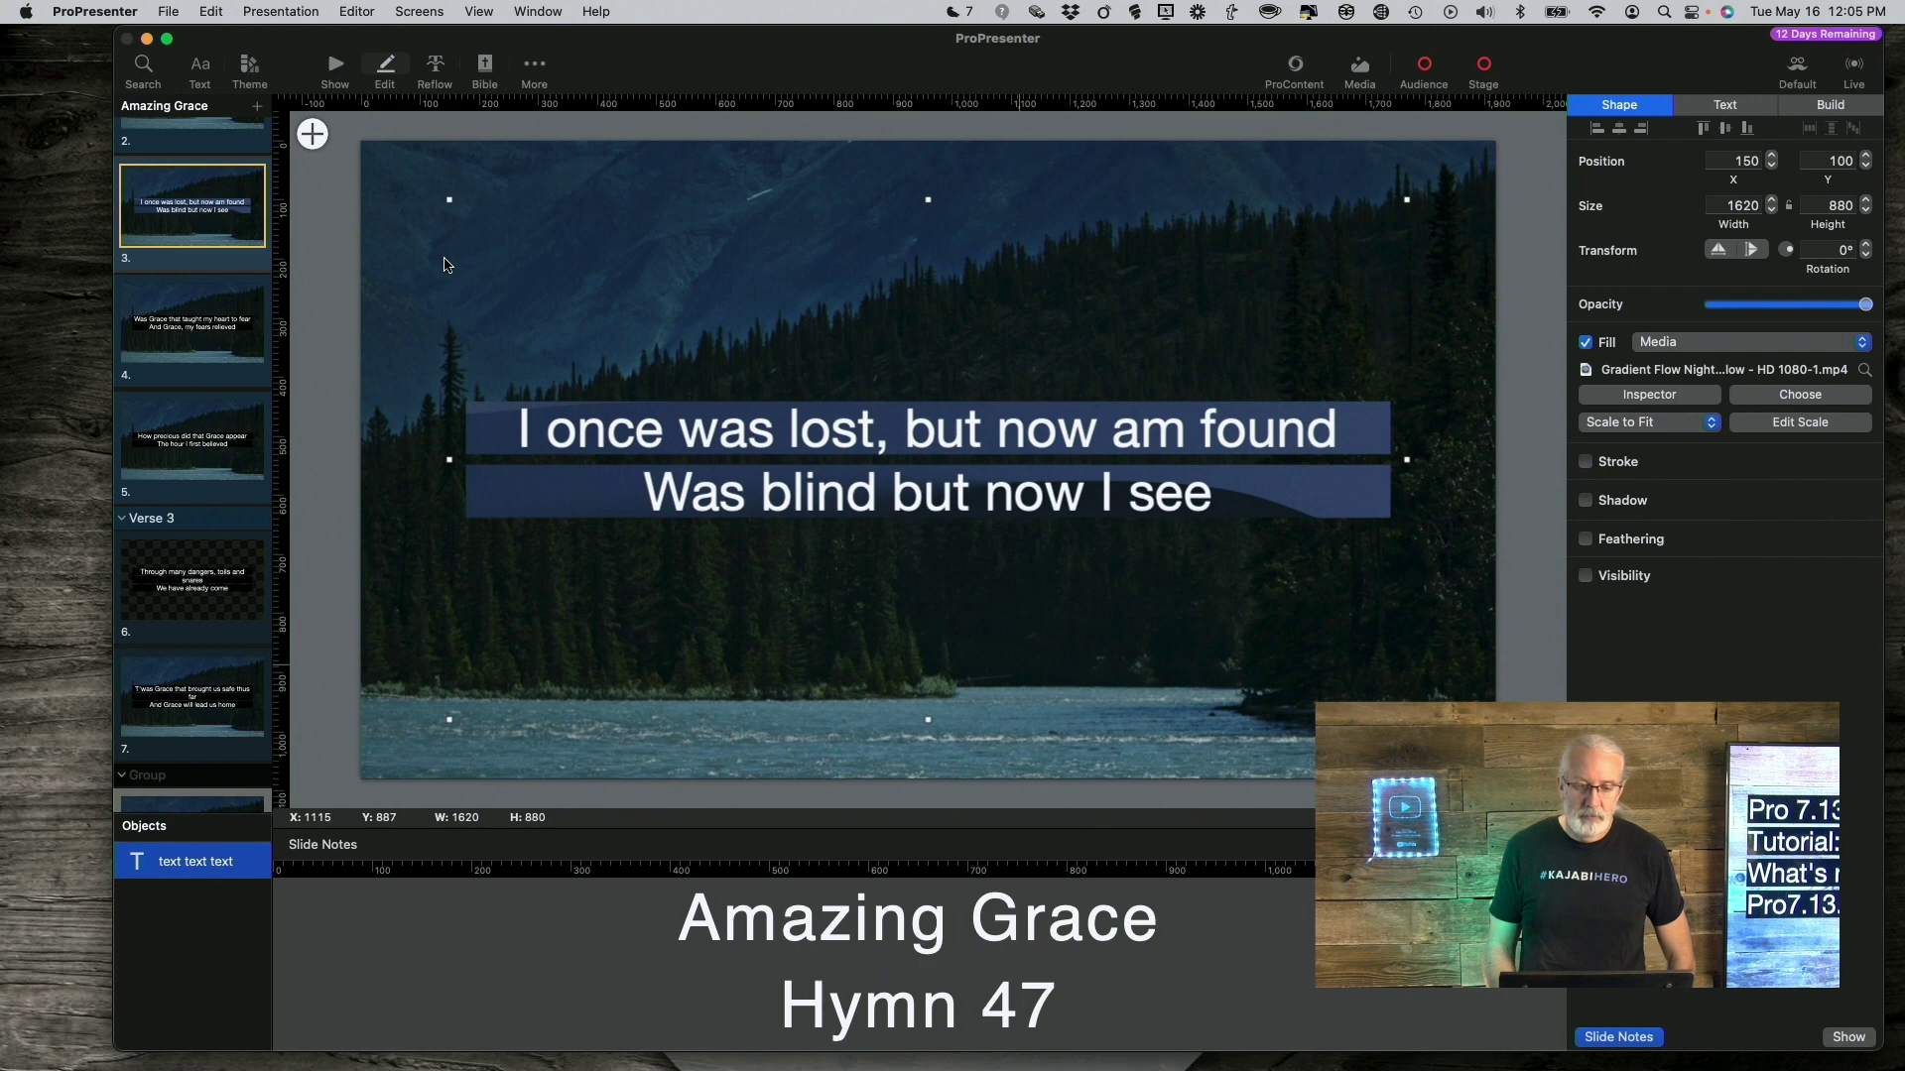
Step: Copy slide 3's text style and paste the clipboard contents at slide 4
right_click(201, 220)
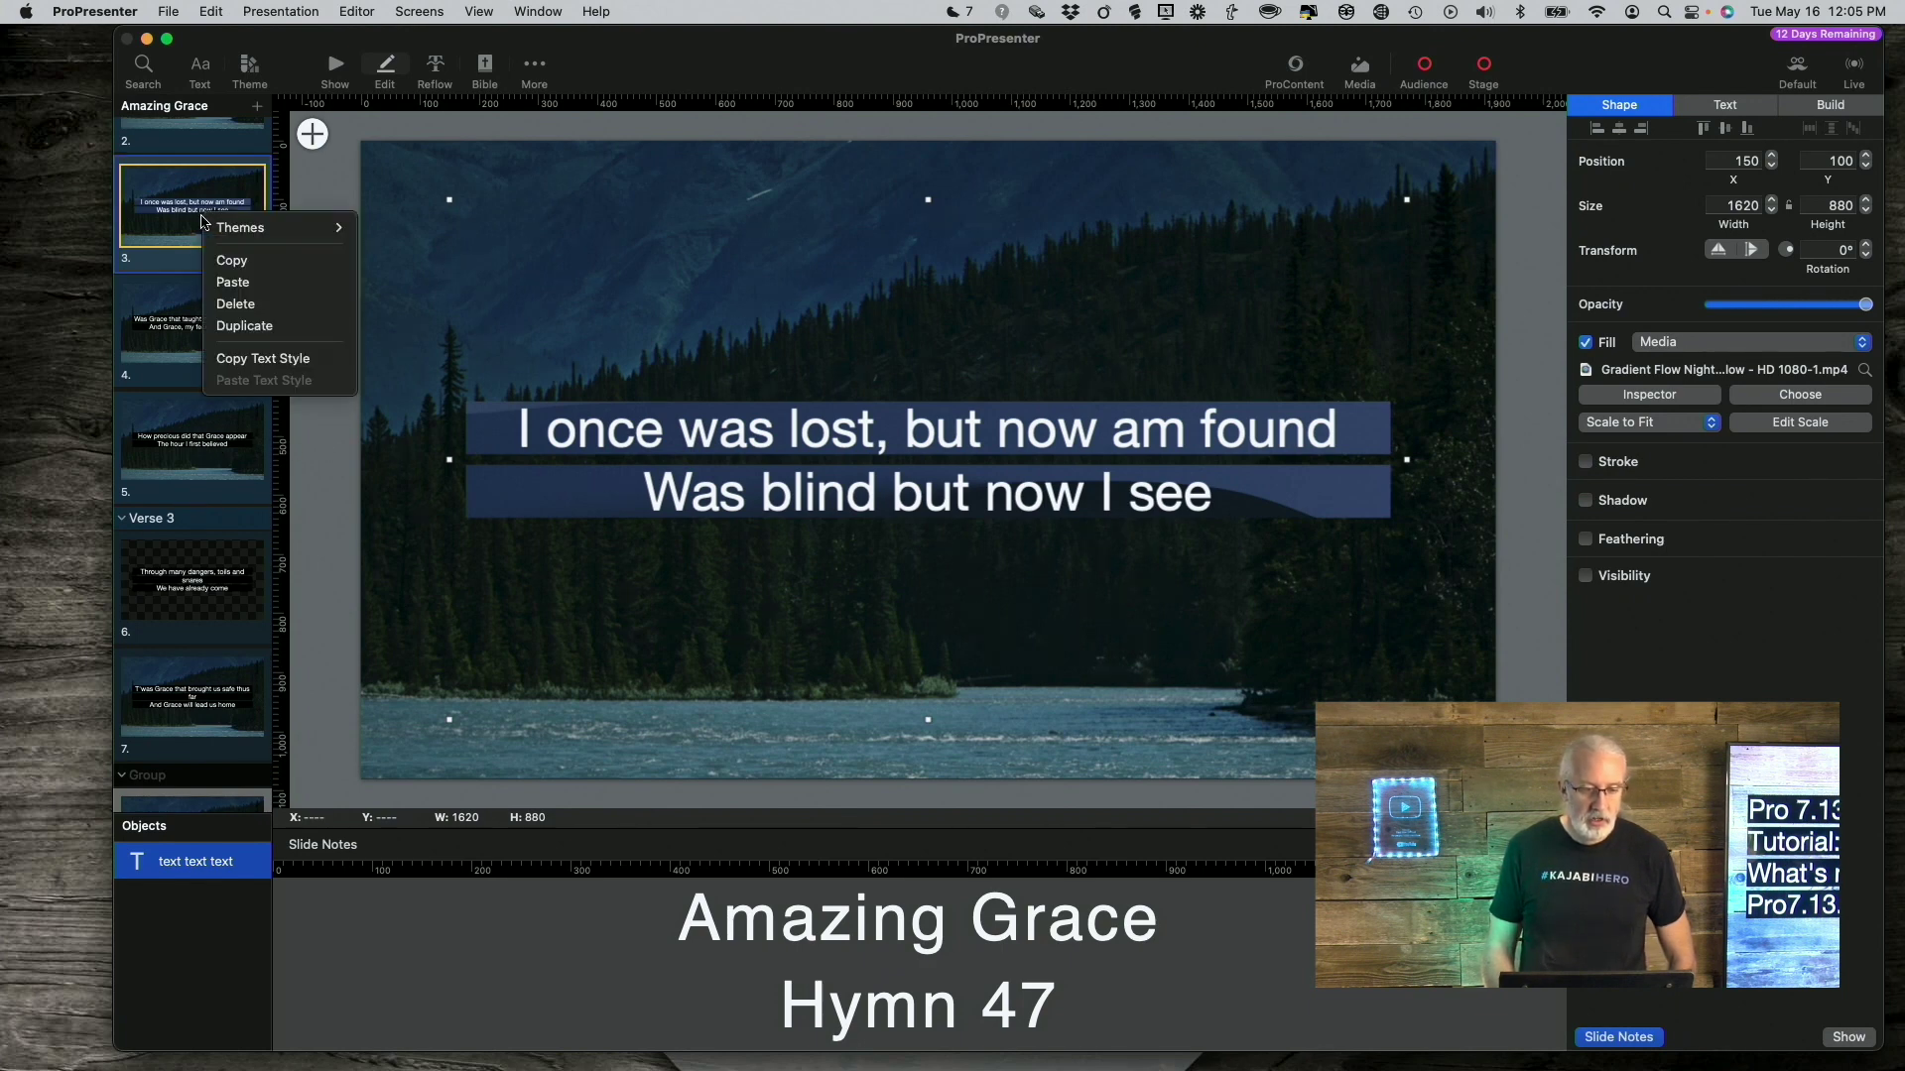
click(245, 359)
right_click(223, 328)
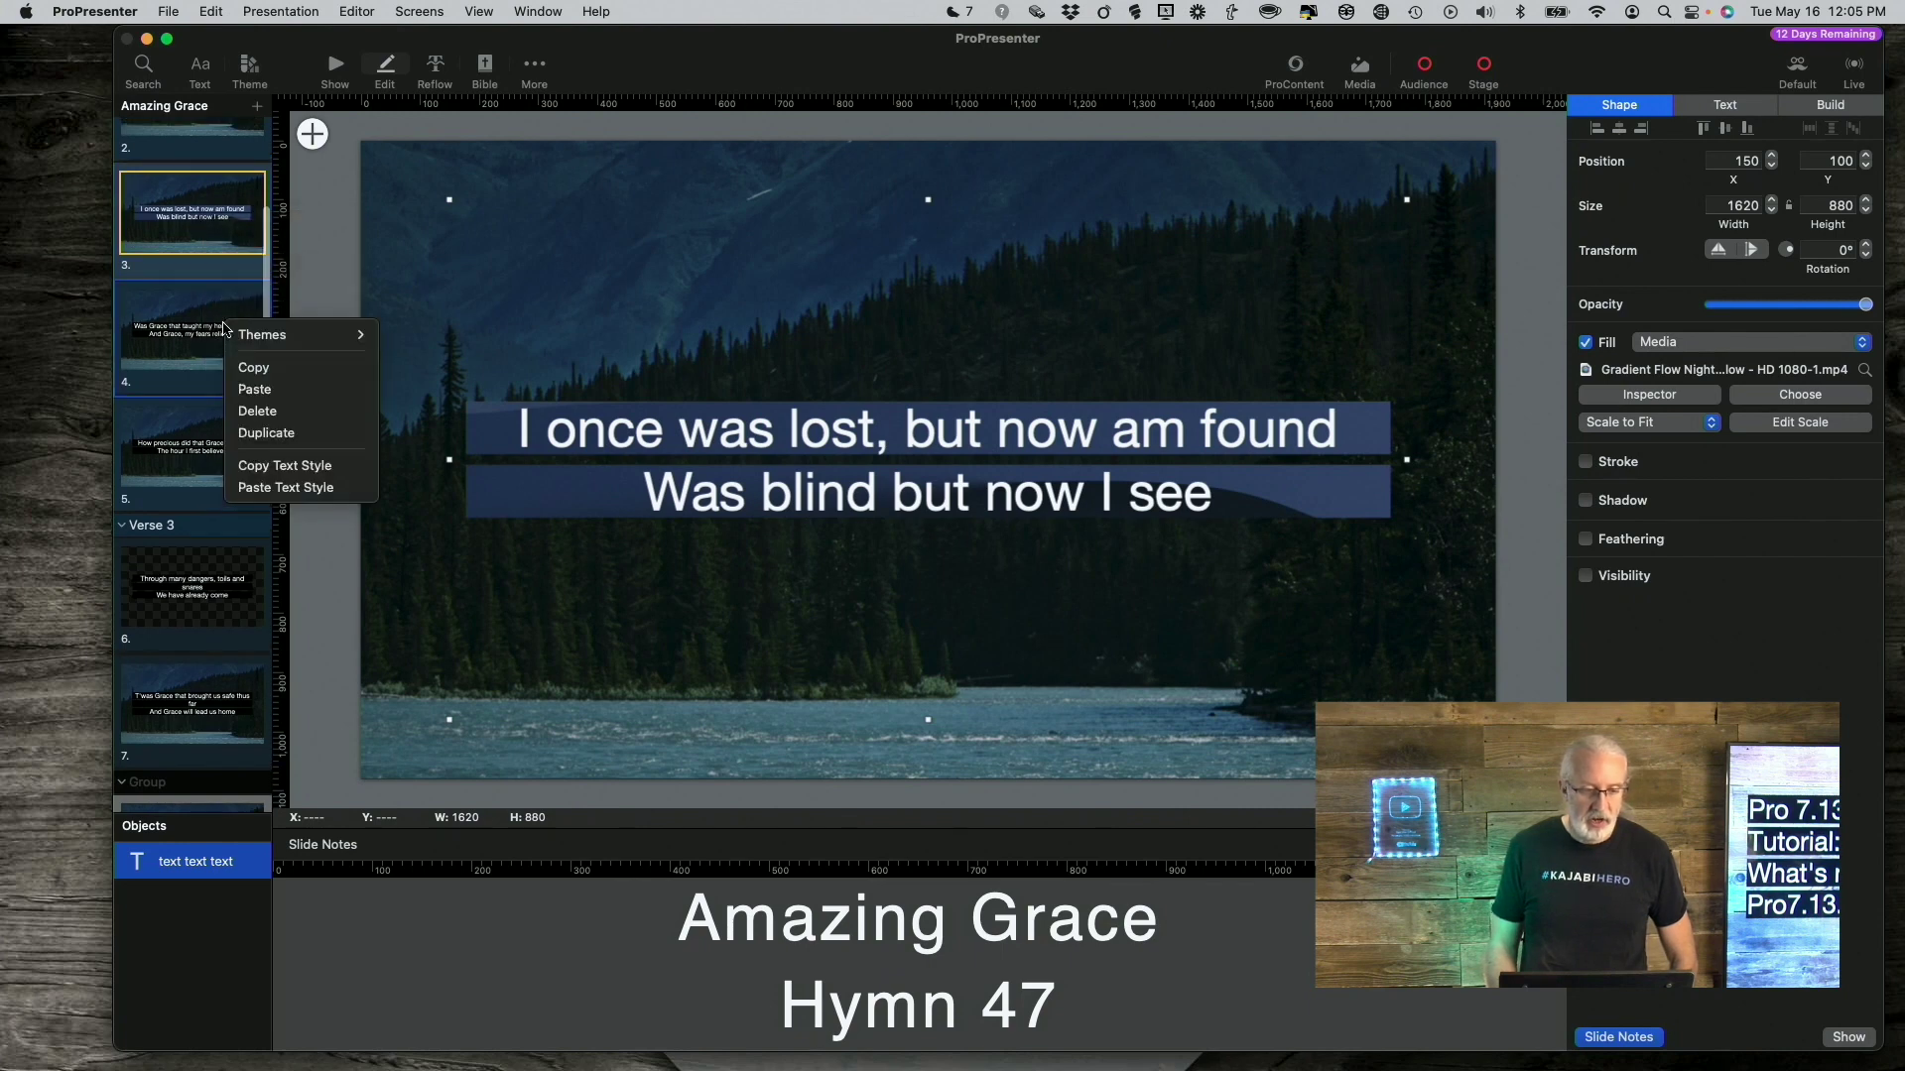
click(256, 390)
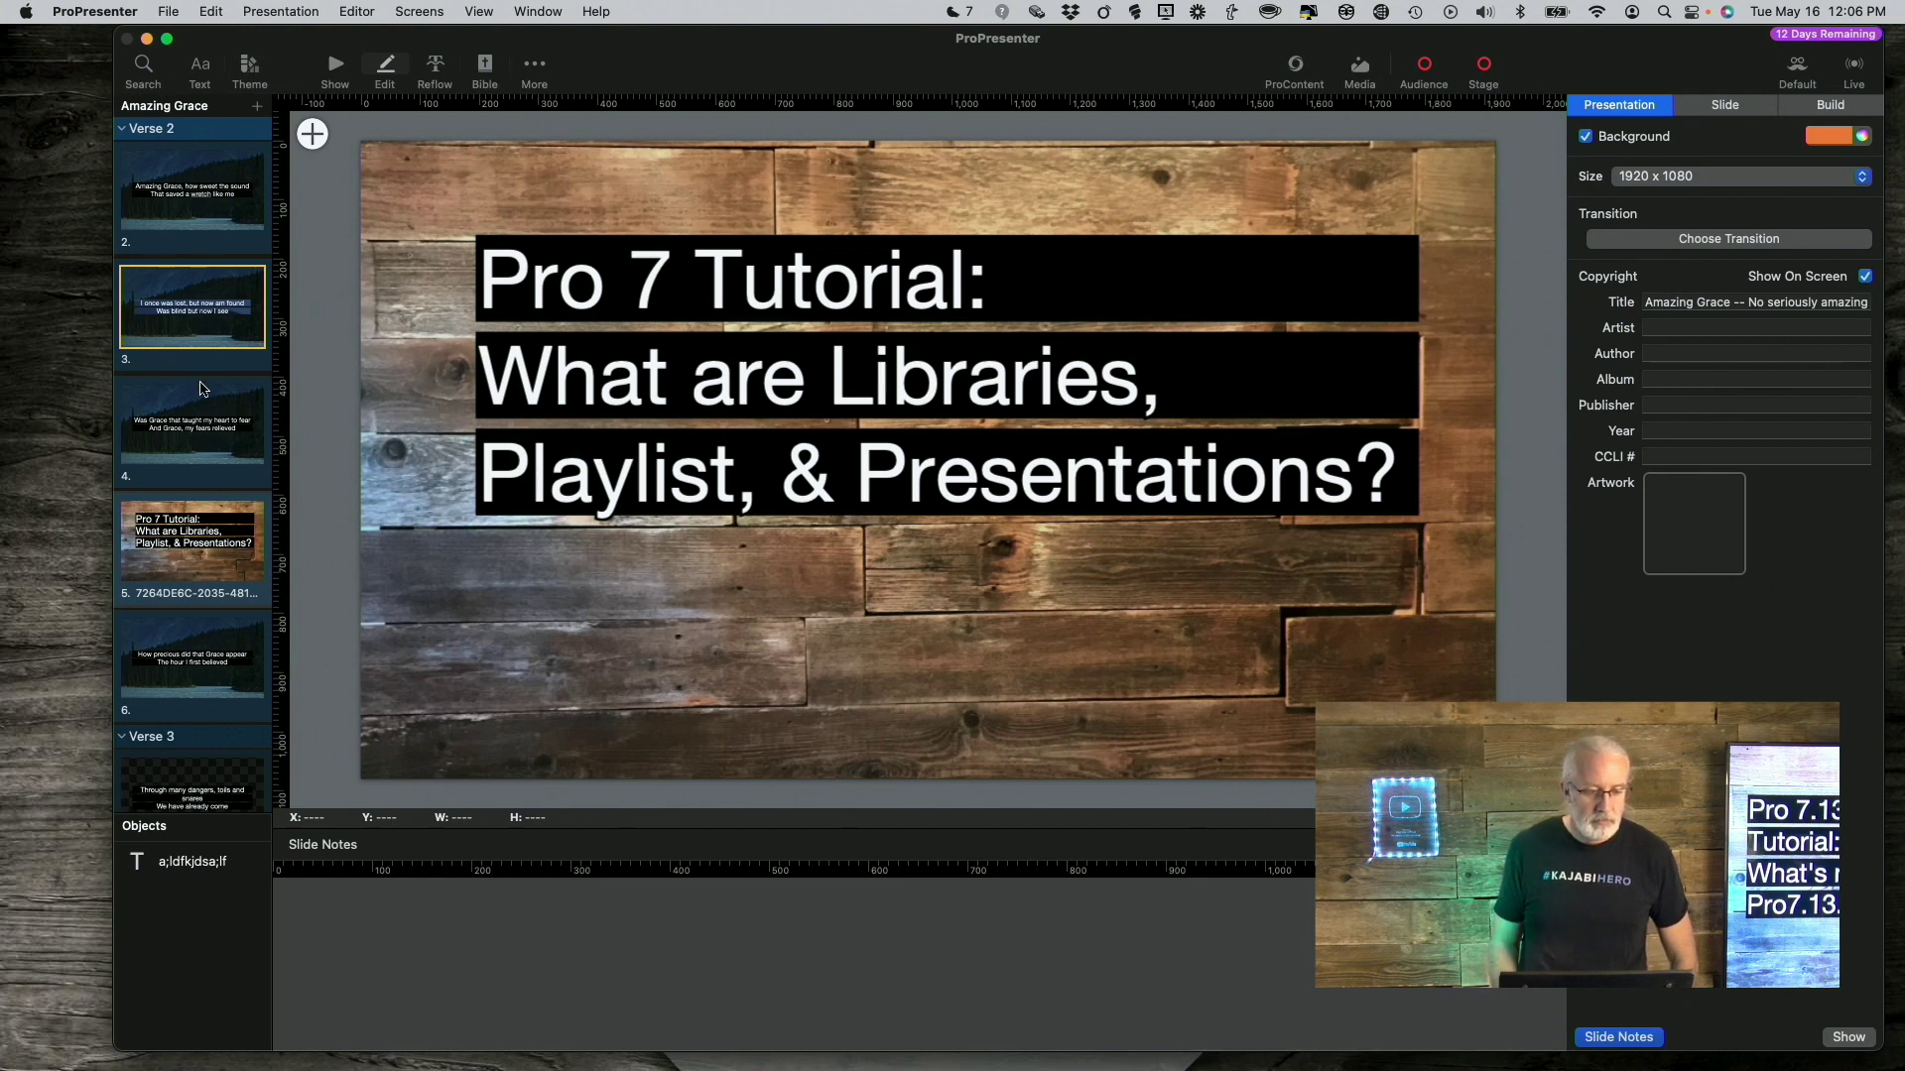
Step: Copy the text style of slide 3 and apply it to slide 4
right_click(188, 332)
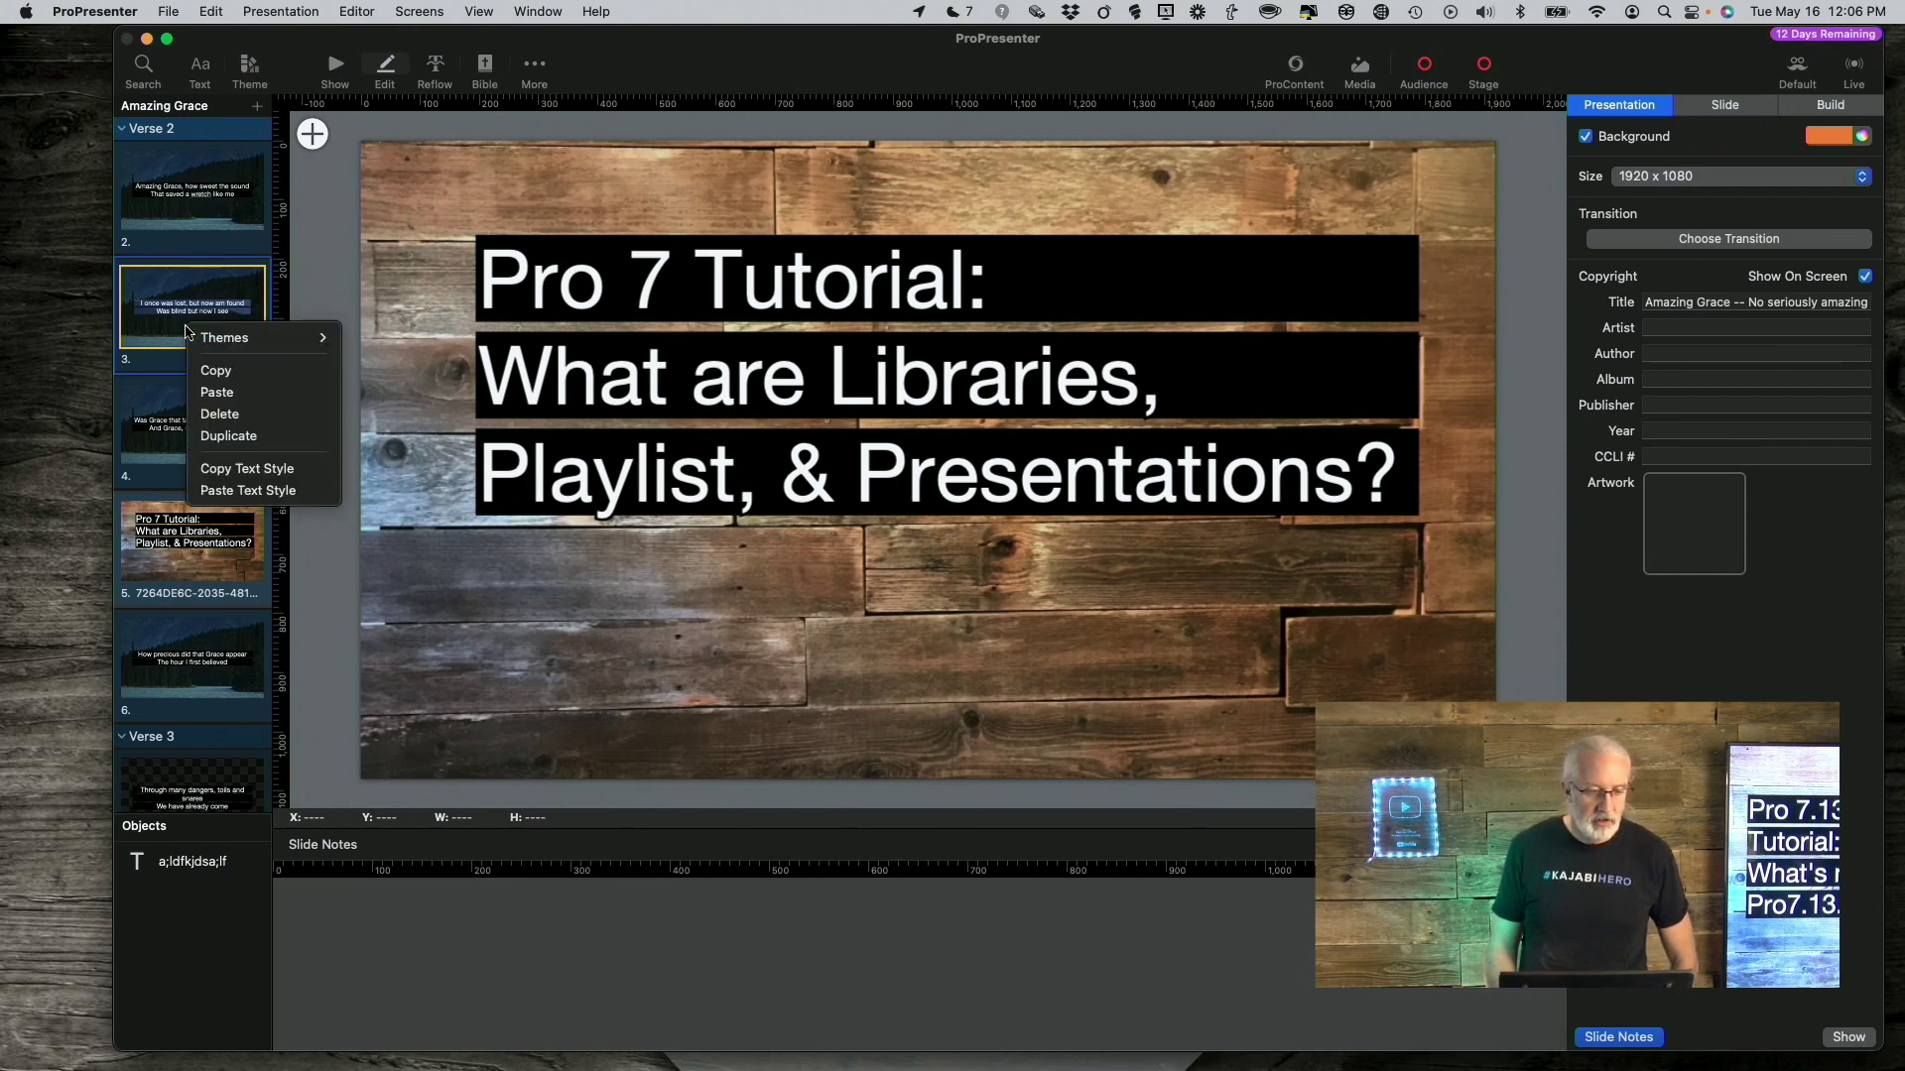
click(231, 470)
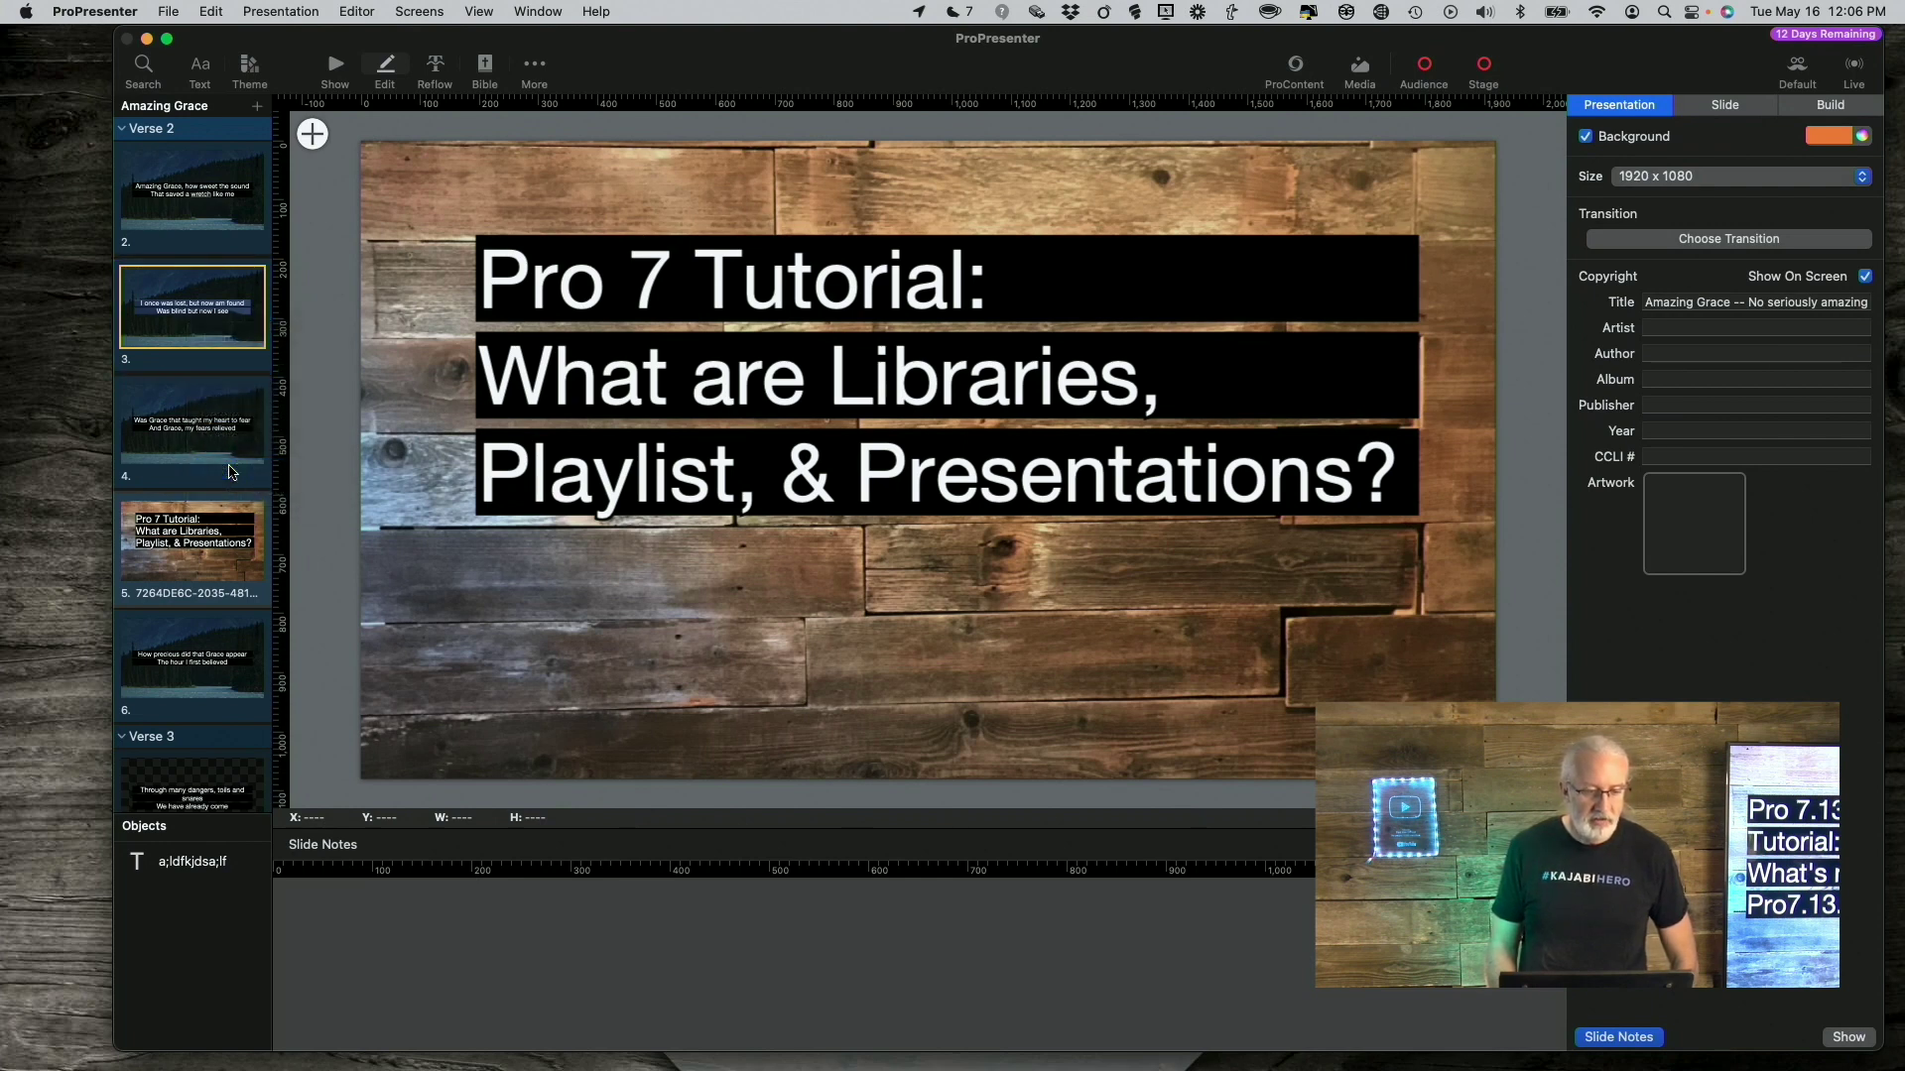
right_click(198, 418)
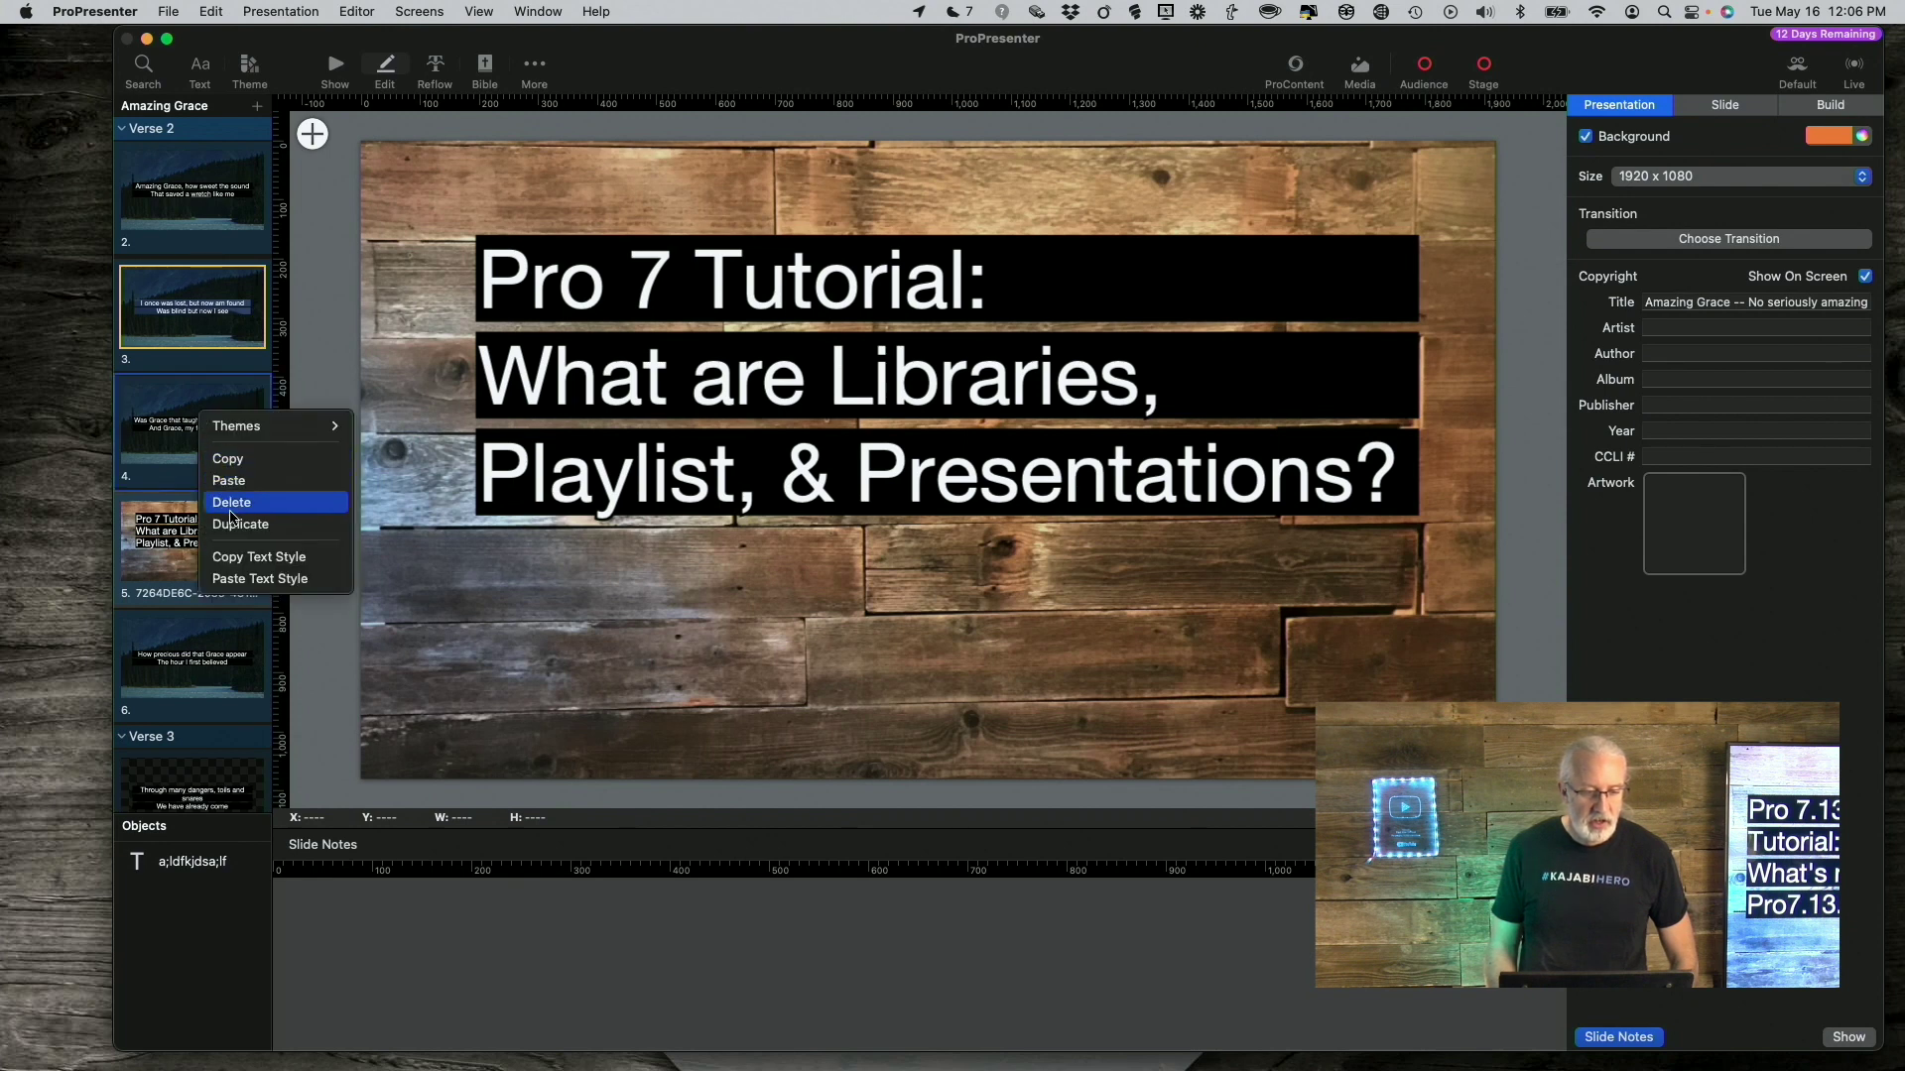
click(244, 580)
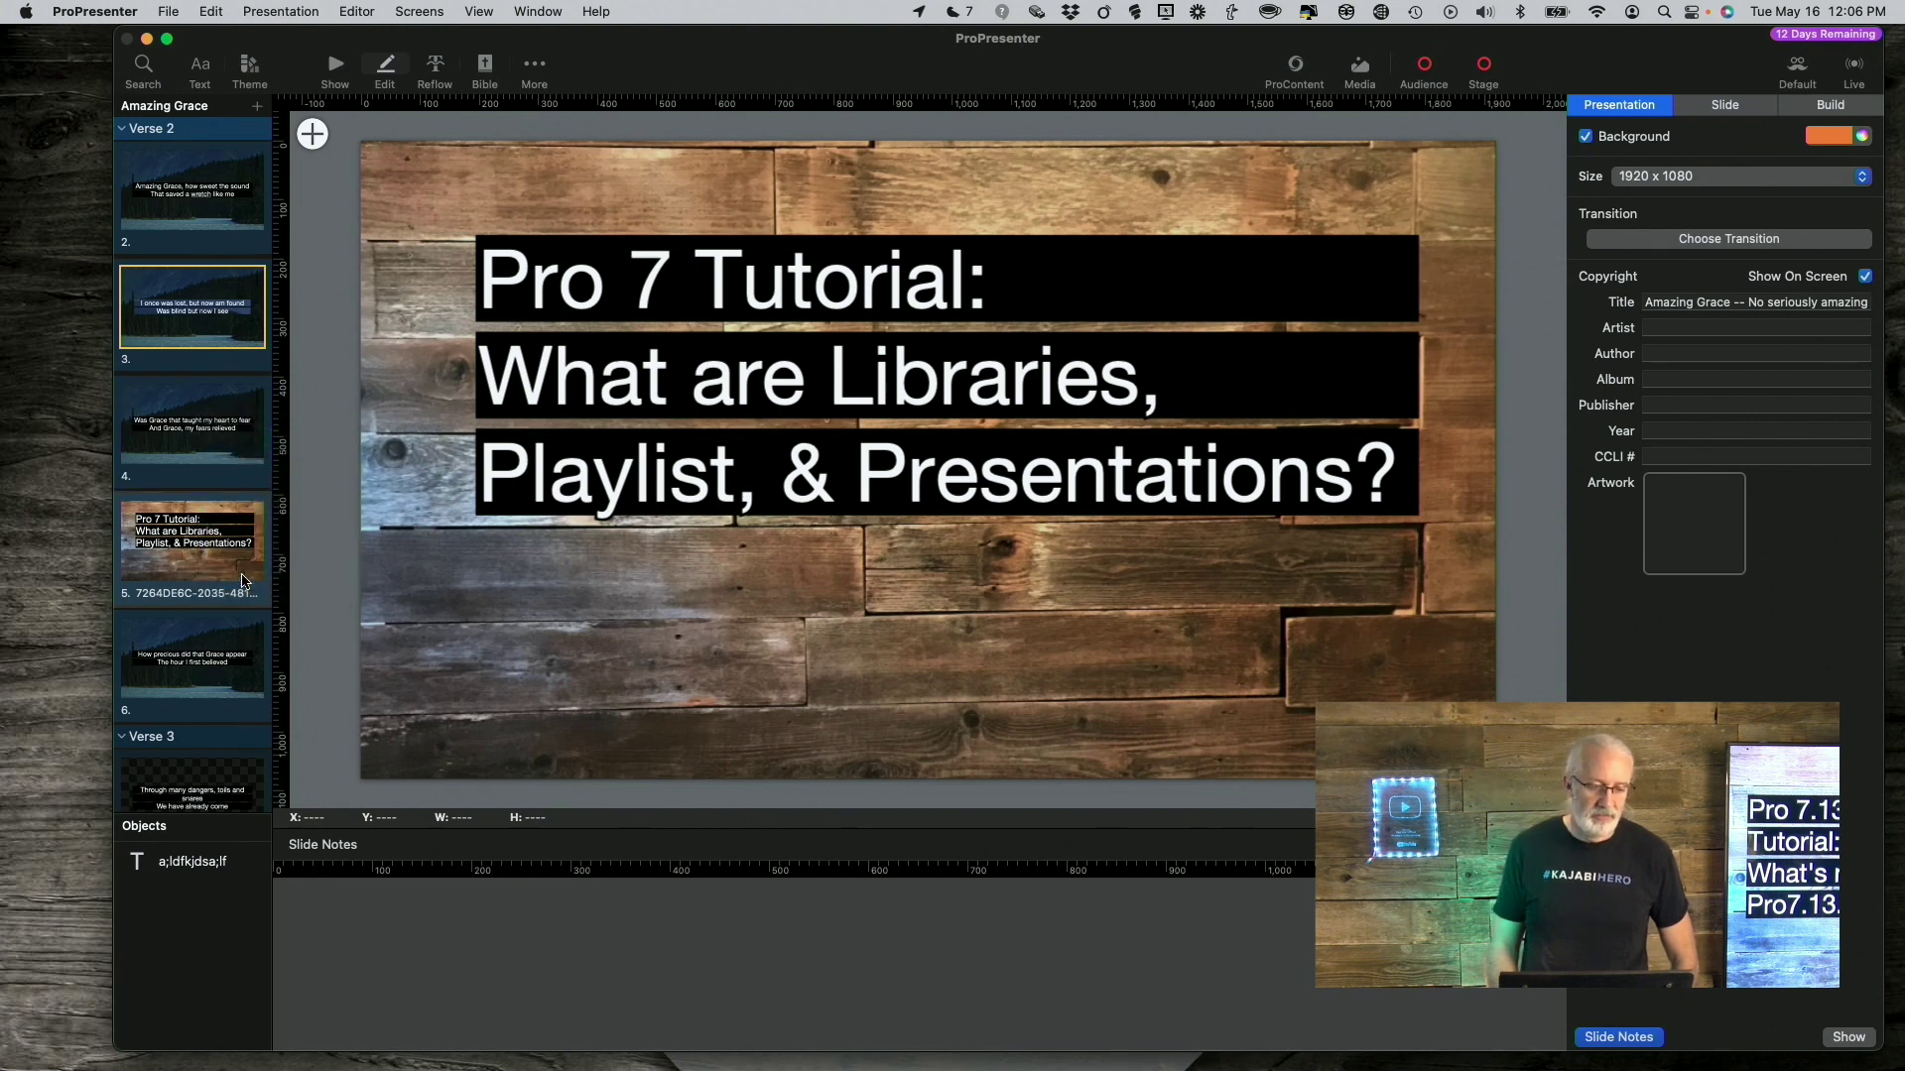
Step: Delete the wrongly pasted "Pro 7 Tutorial" slide from Amazing Grace
right_click(198, 525)
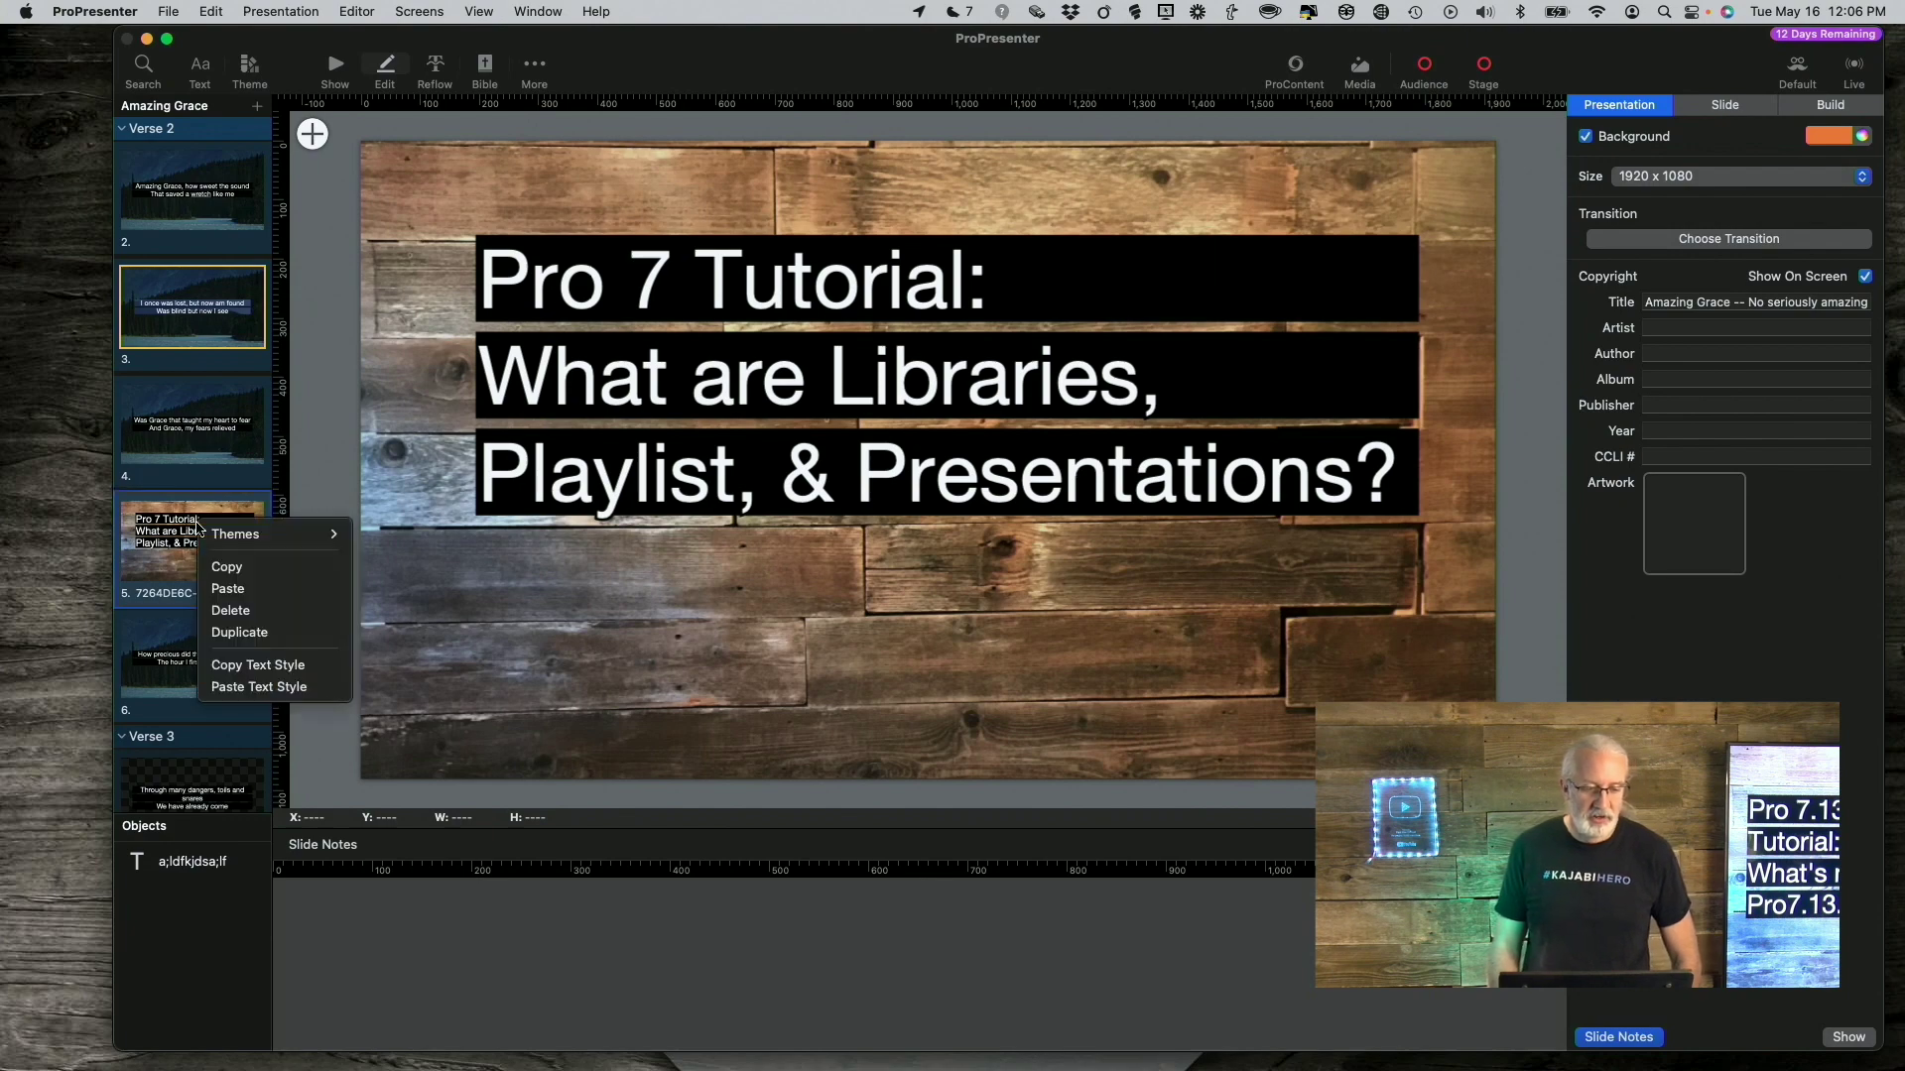
click(239, 611)
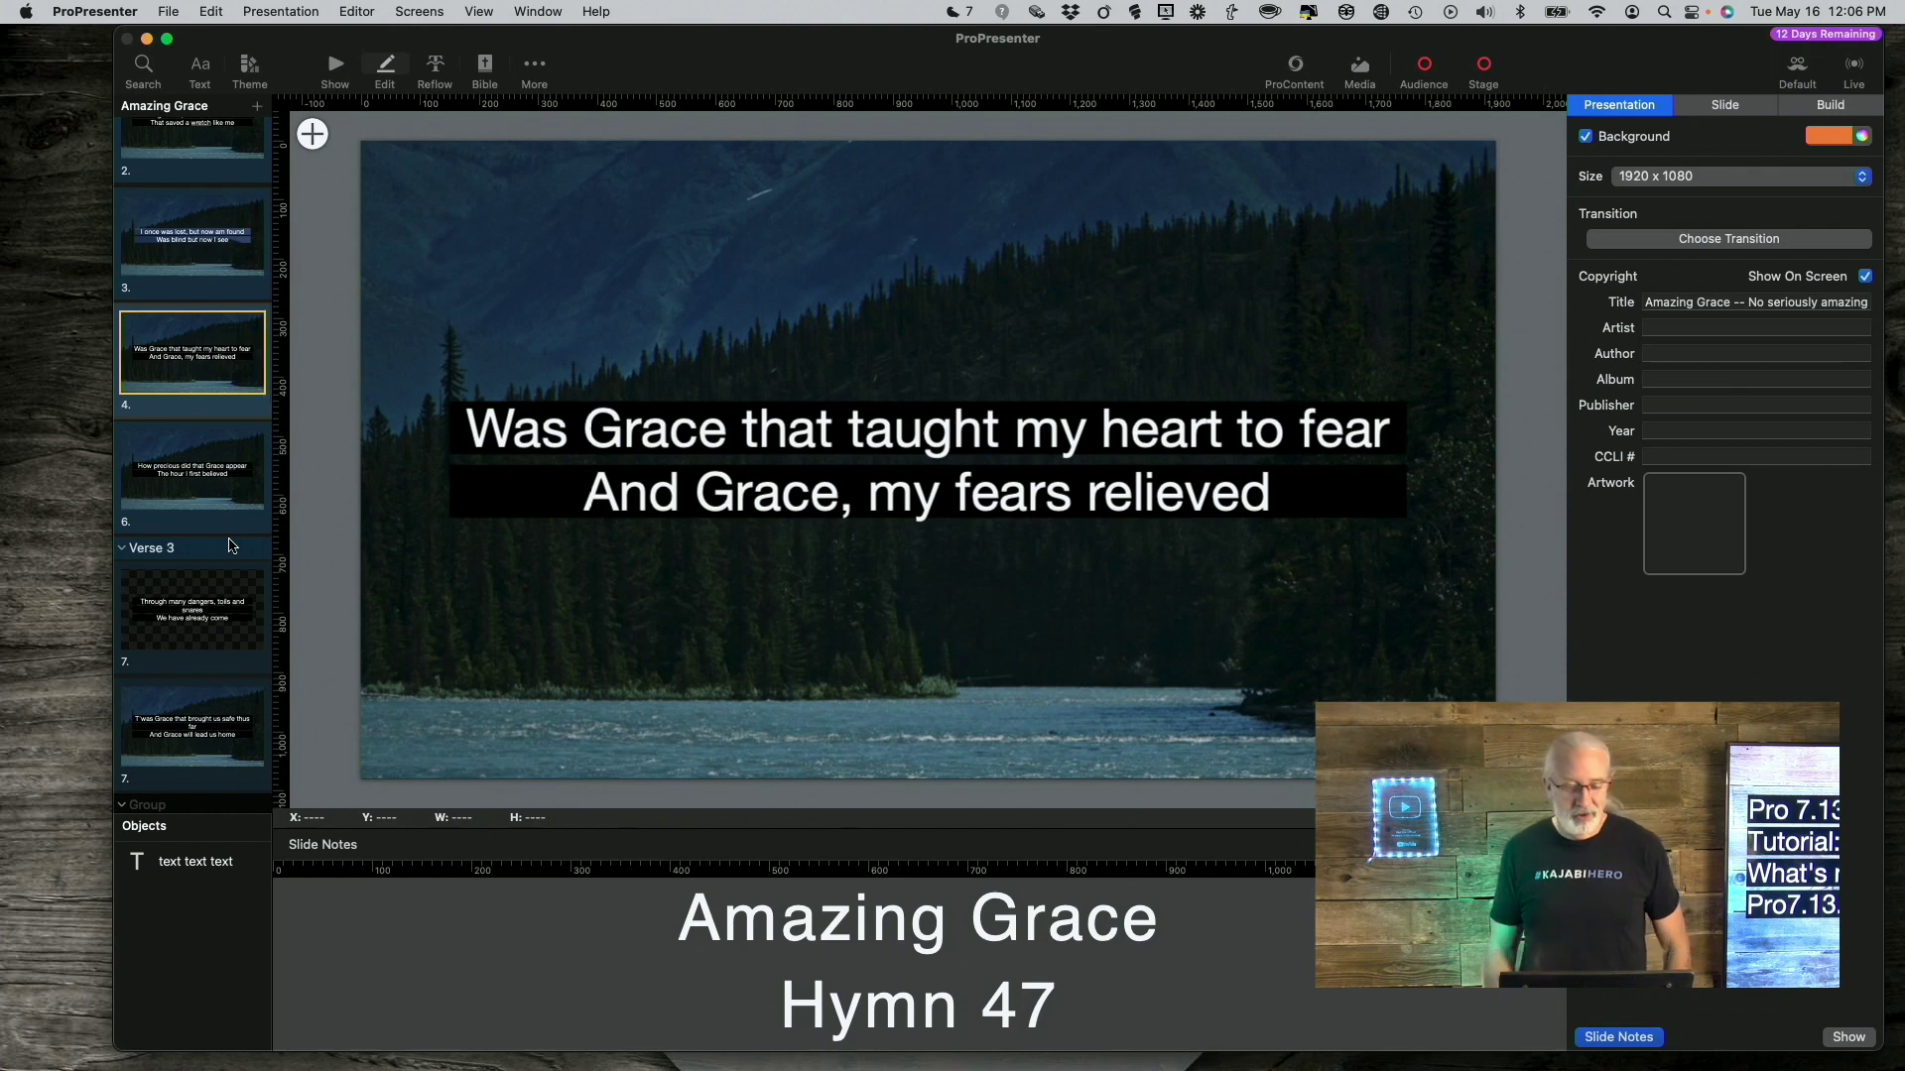
Step: Try to paste the copied text style from slide 3 onto slide 4 of Amazing Grace
scroll(198, 395, up, 3)
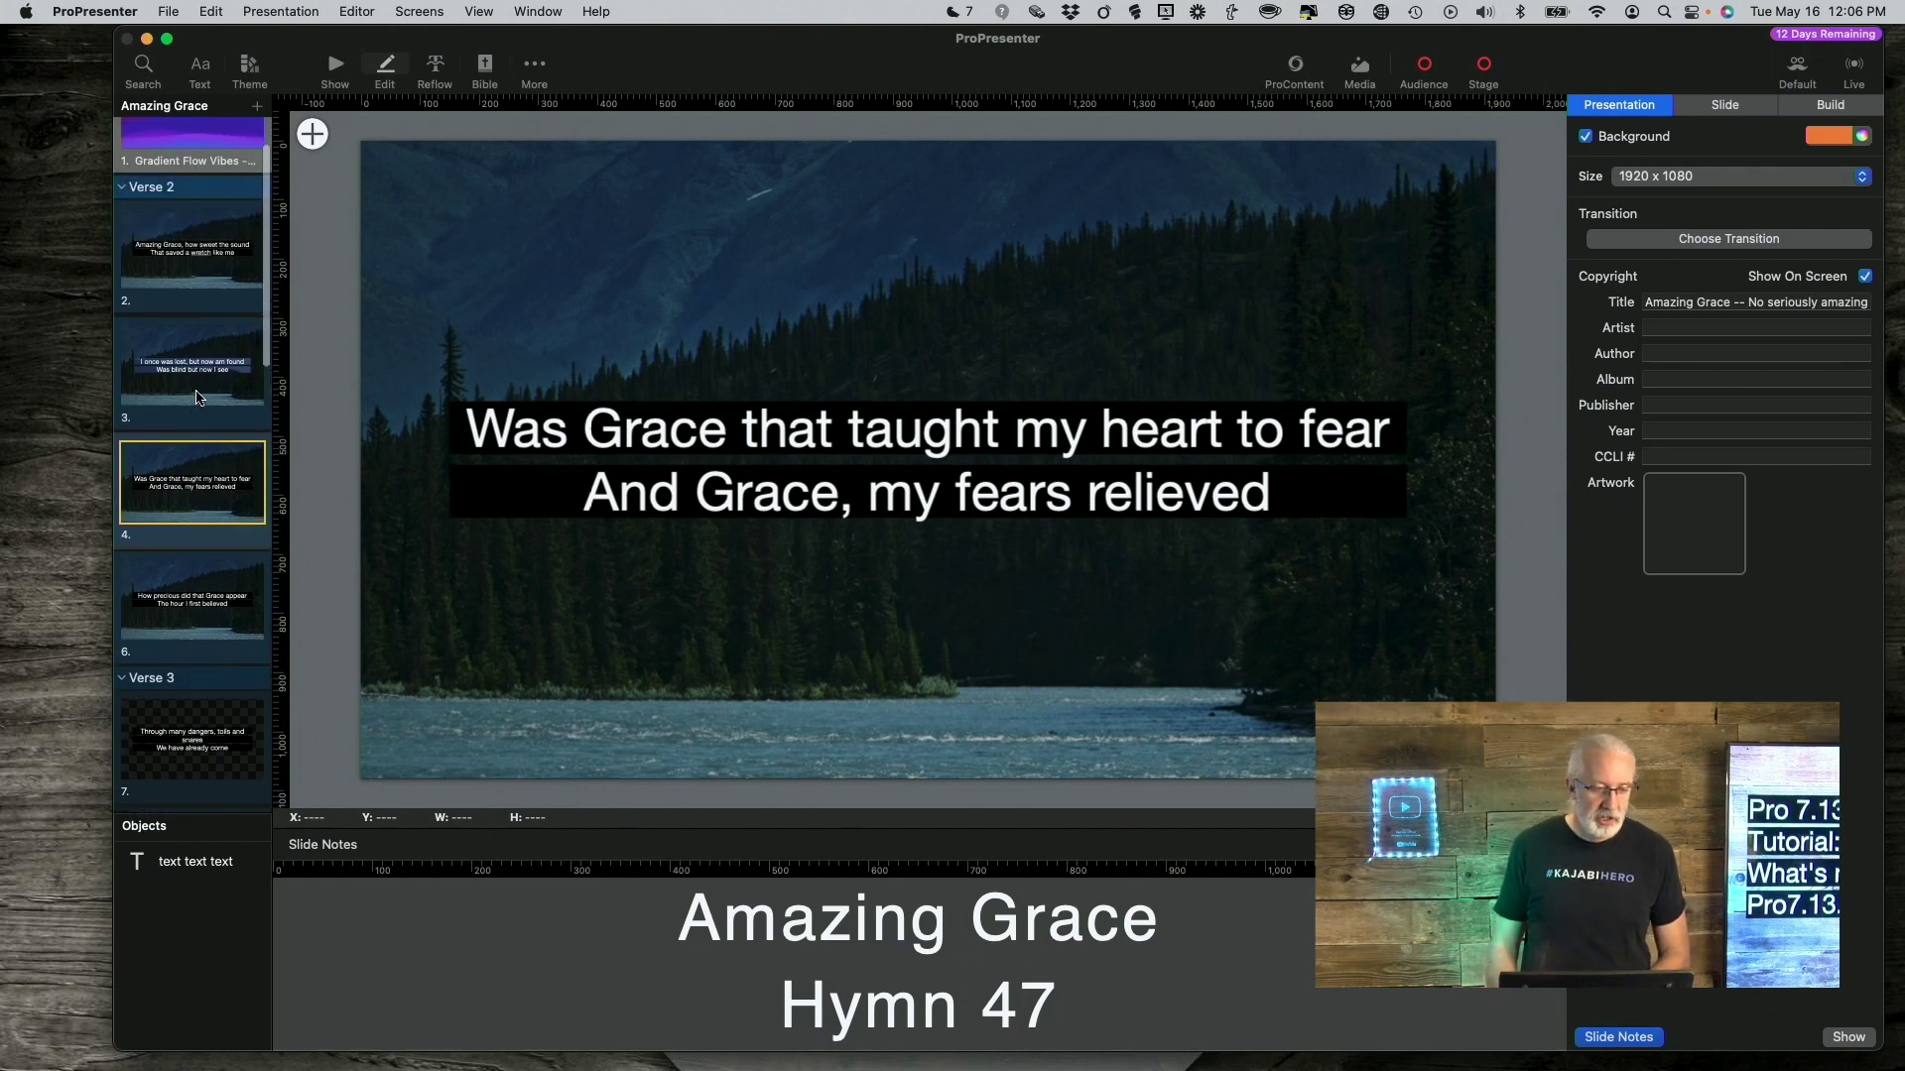
scroll(197, 398, up, 2)
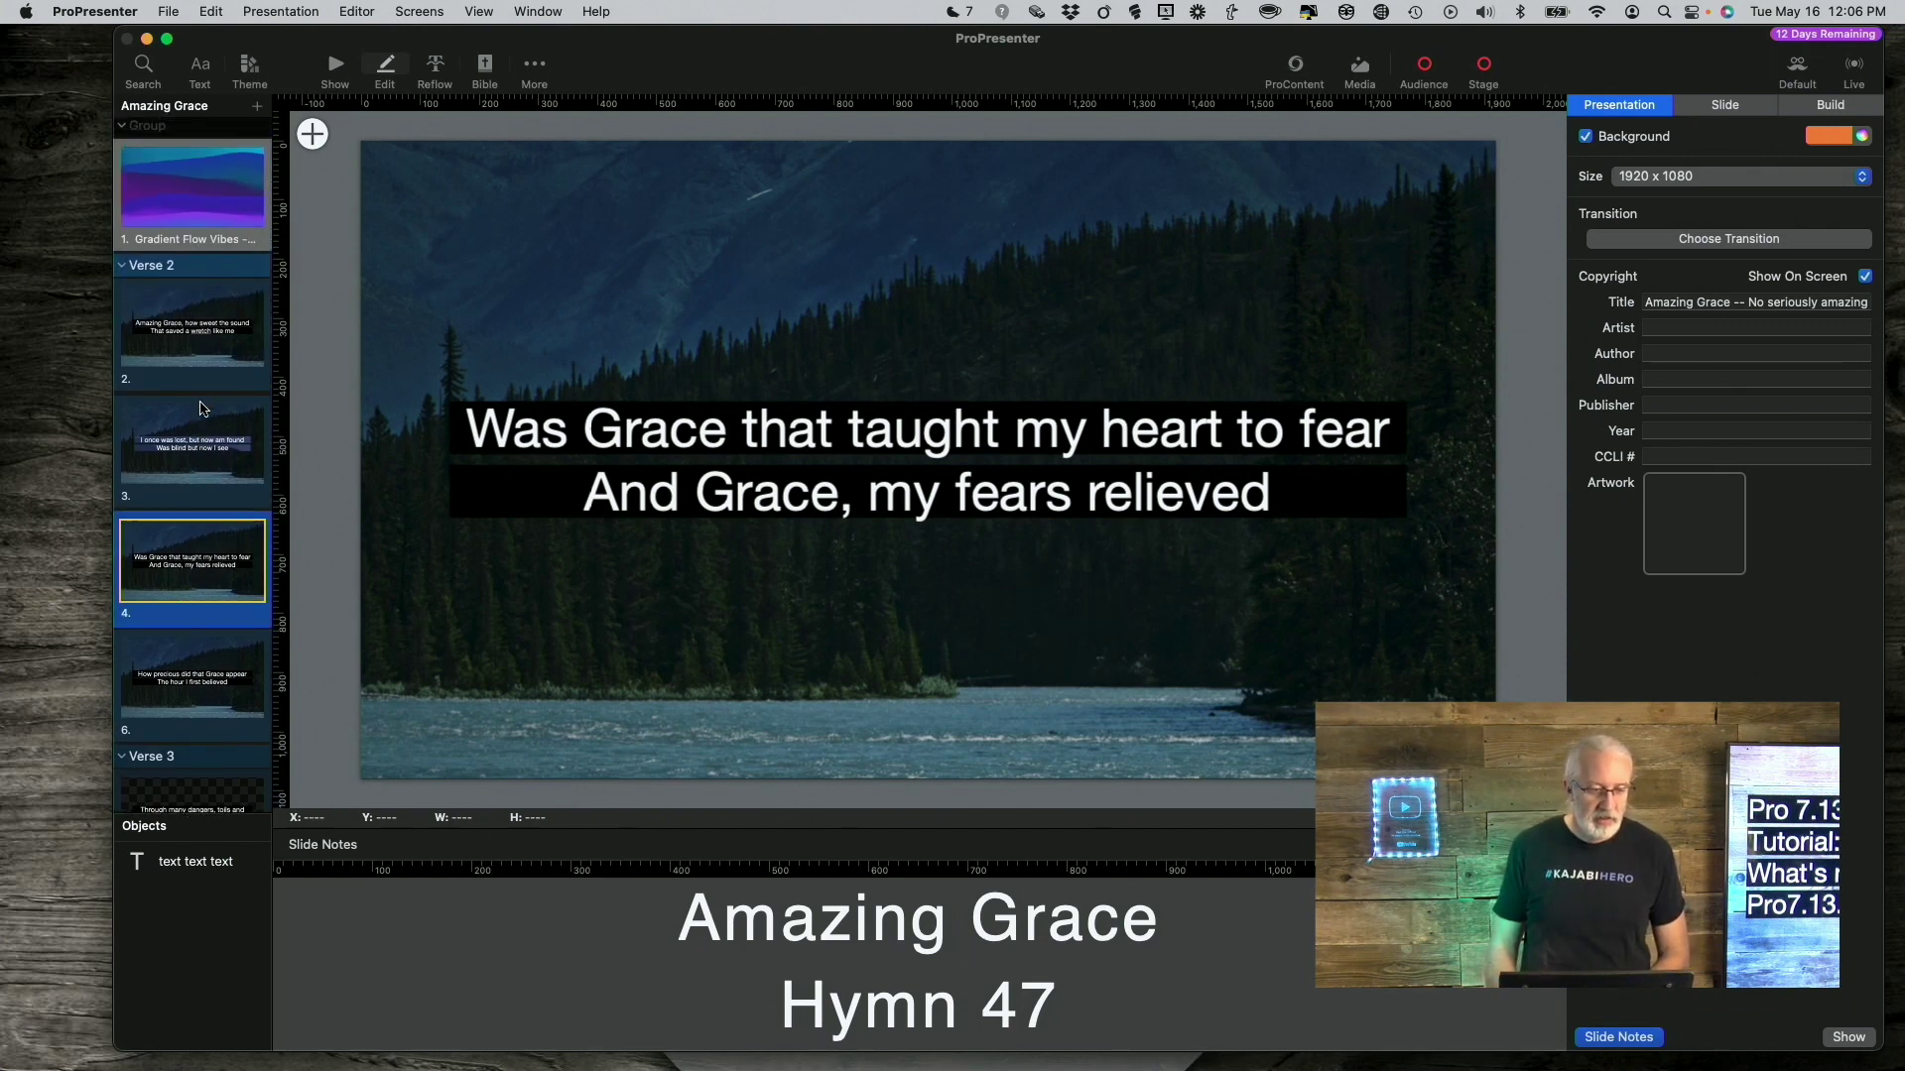
click(201, 408)
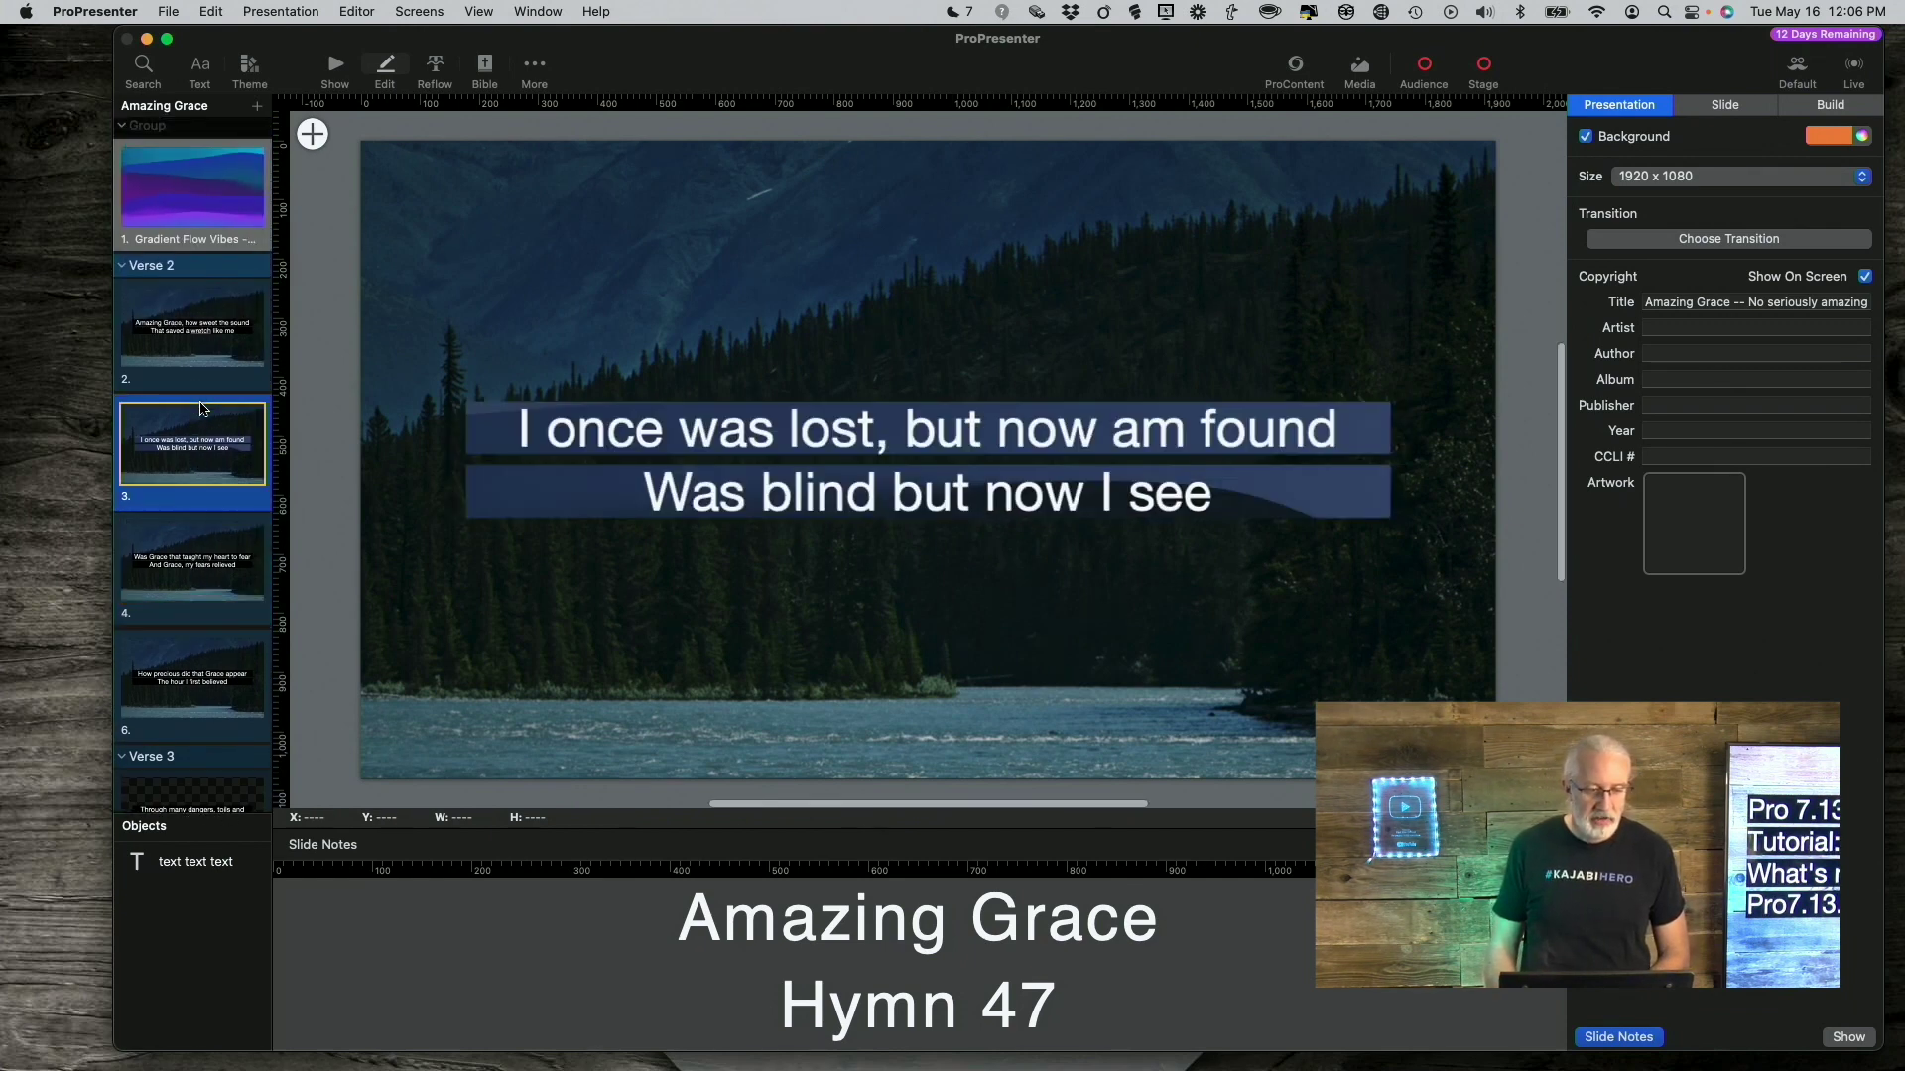
click(182, 553)
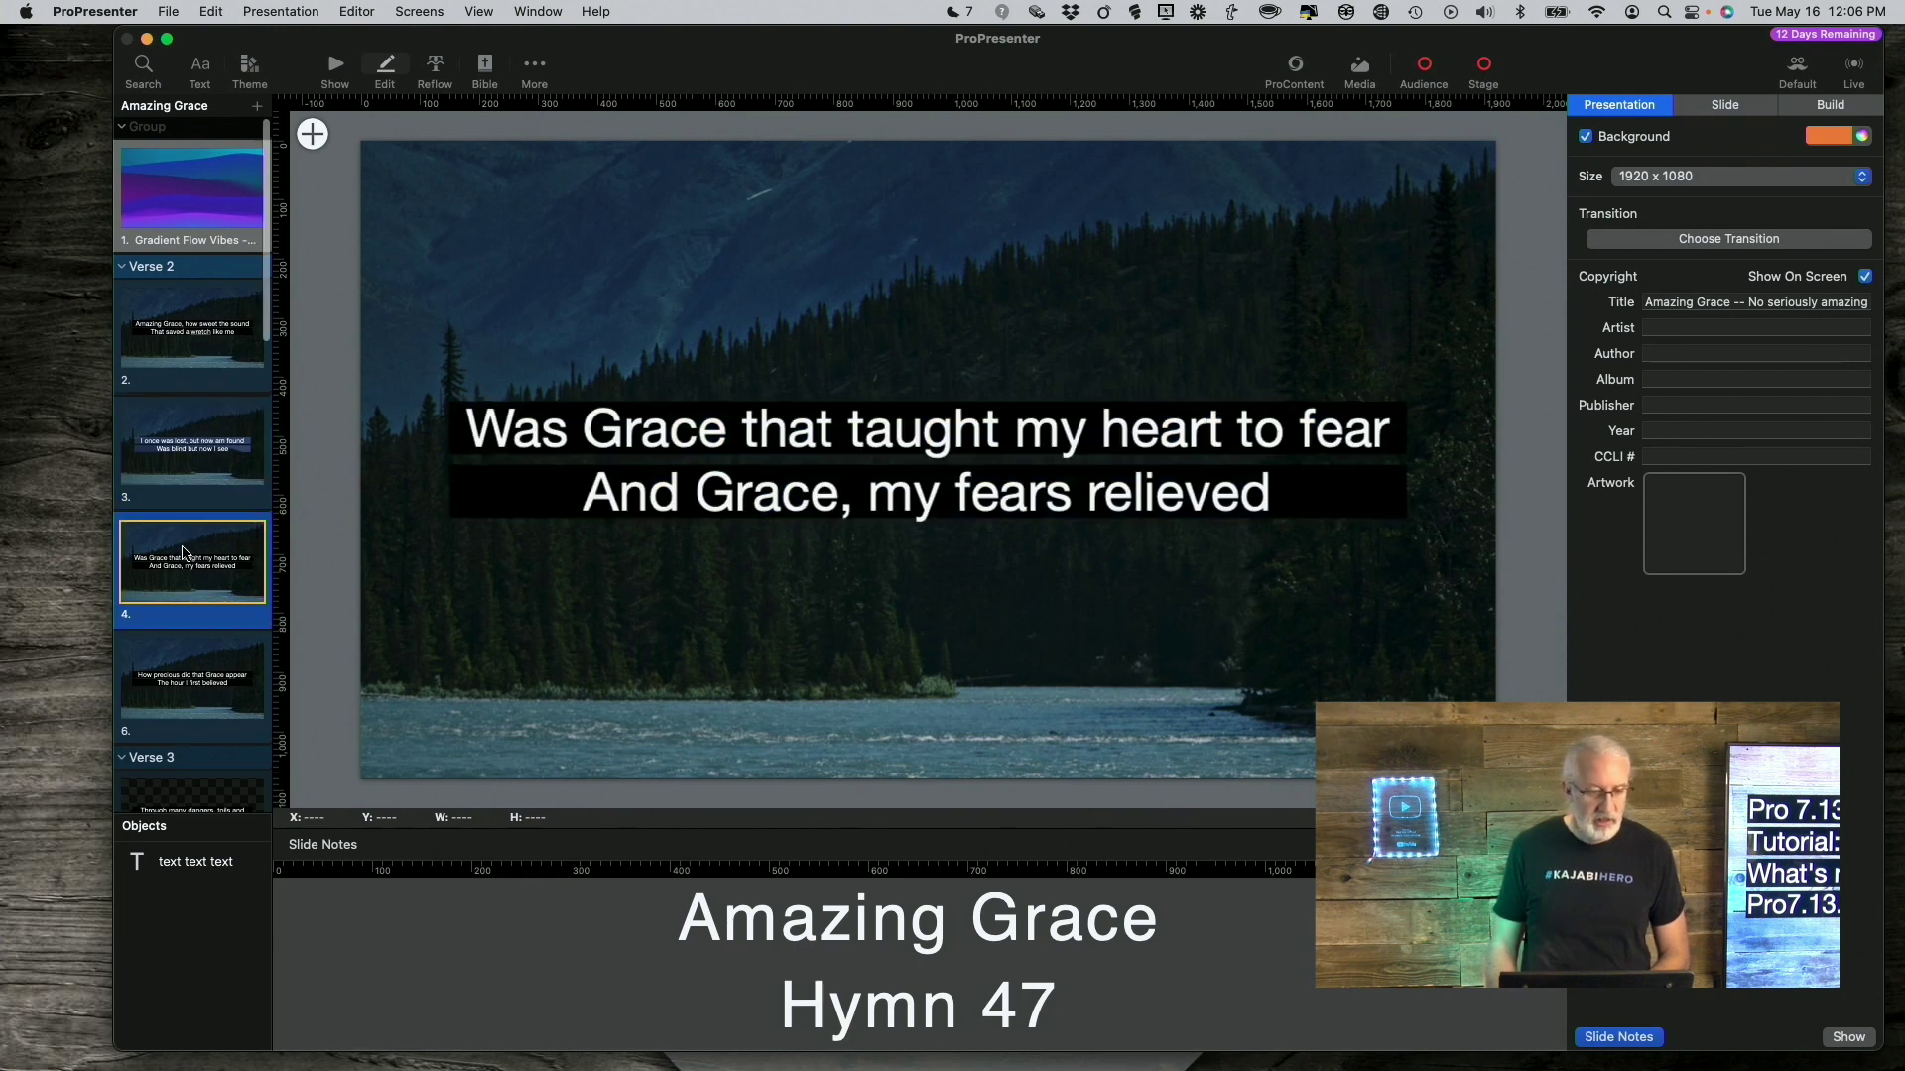
right_click(187, 553)
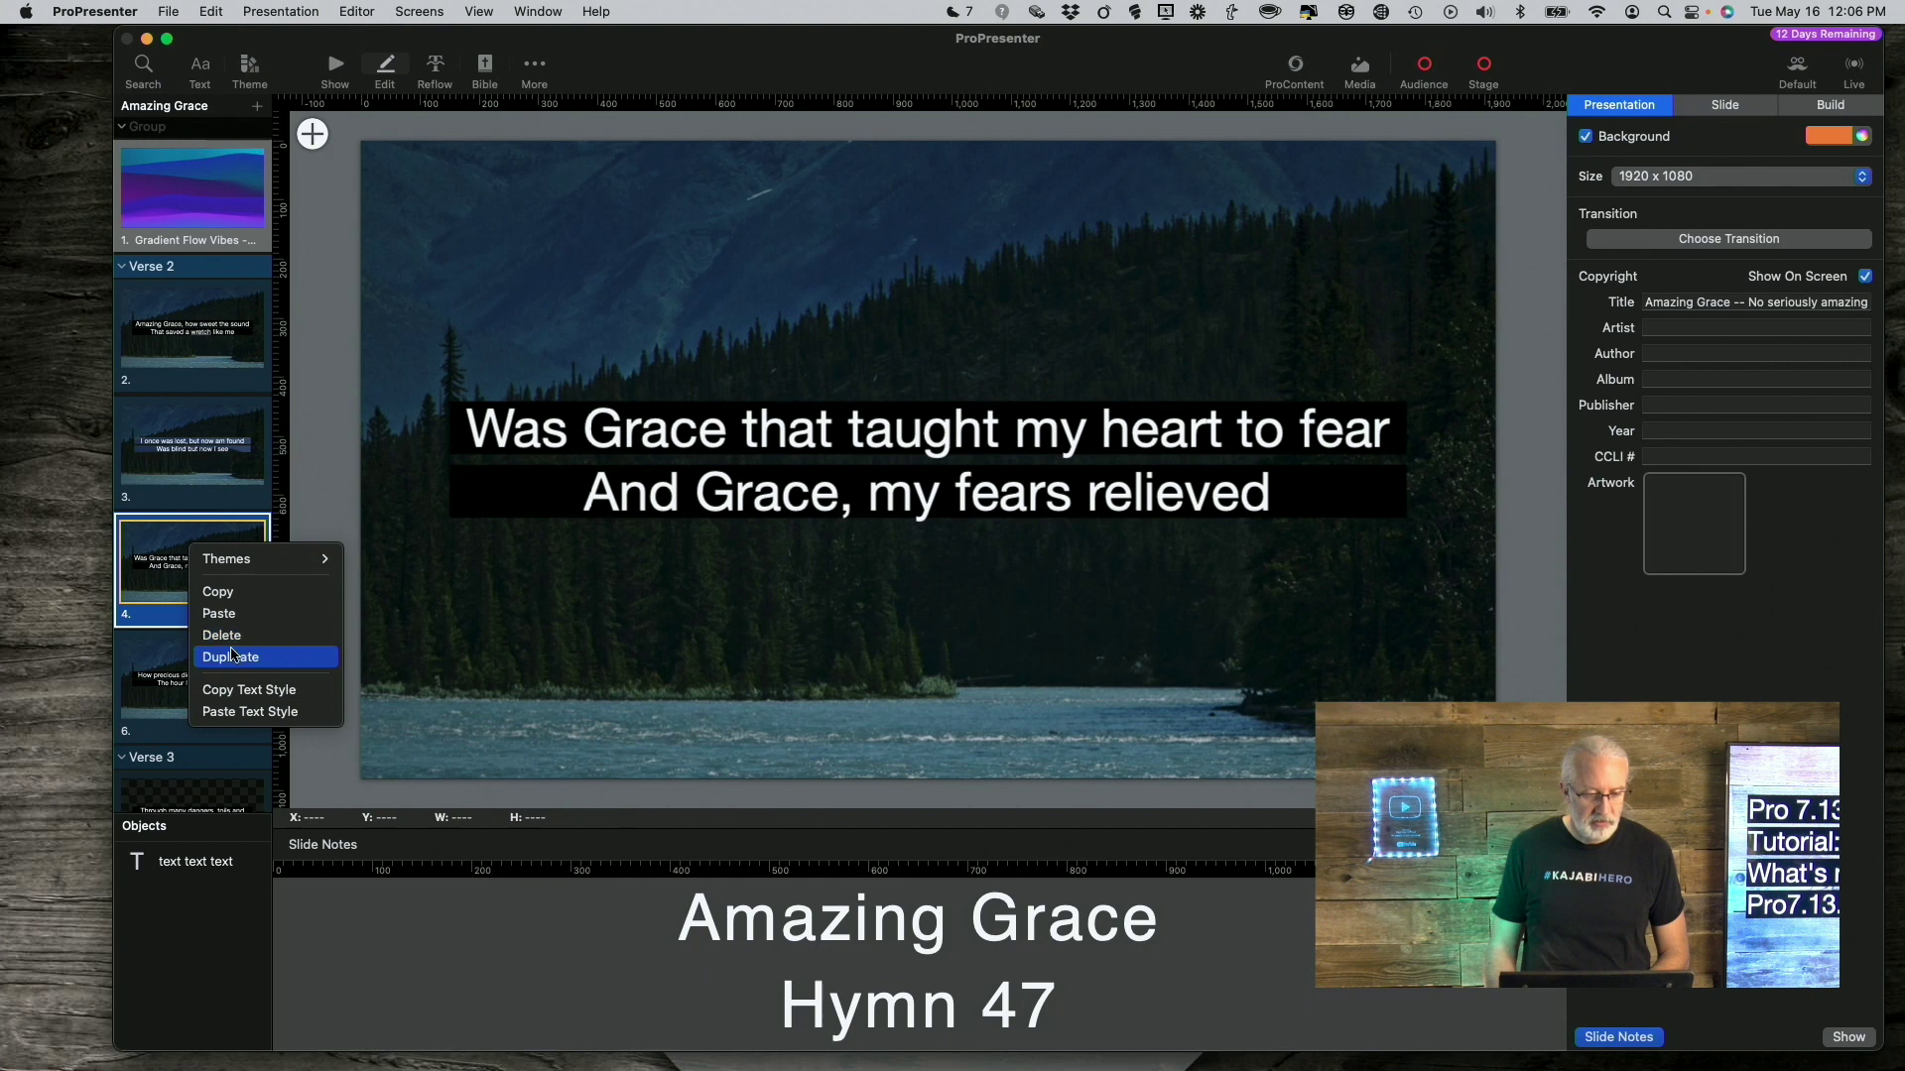
click(239, 712)
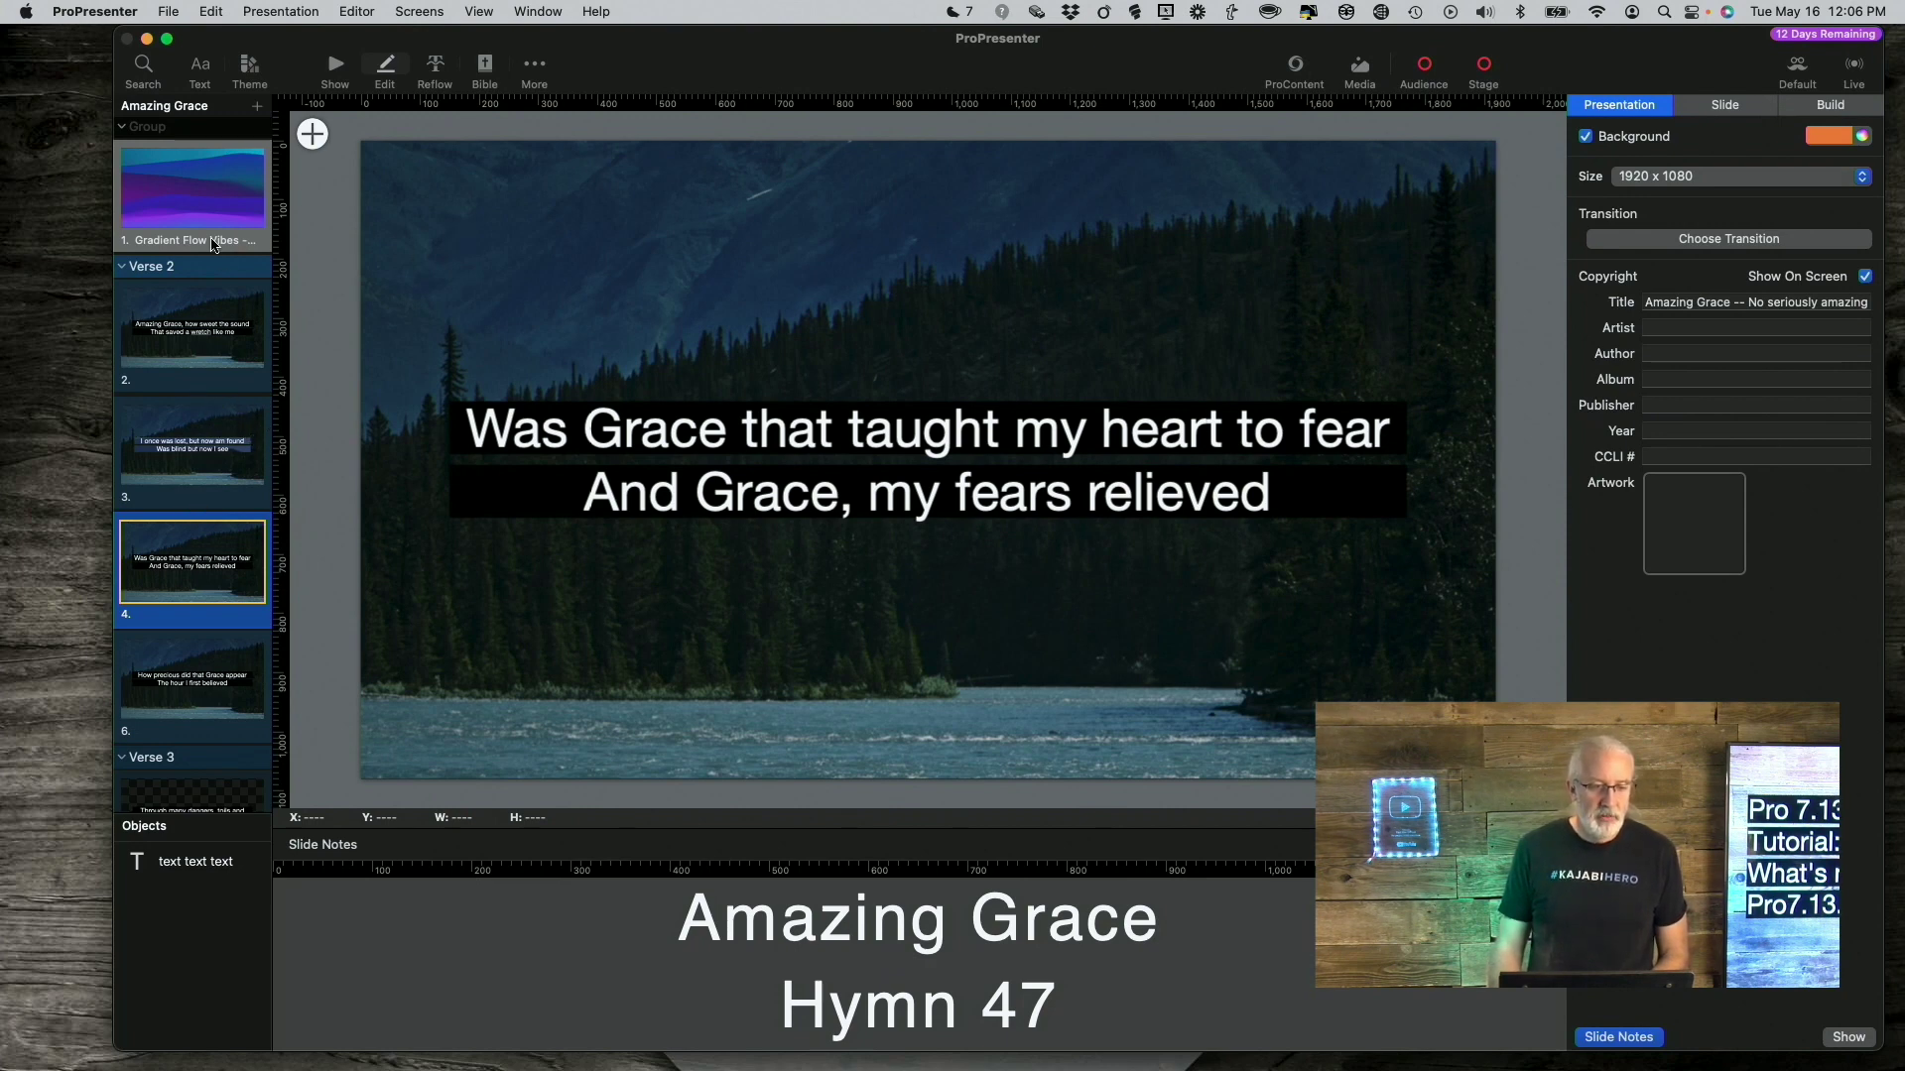
Step: Apply the Theme Slide of the "retrigger or not" theme to all slides of Amazing Grace in the show view
scroll(243, 402, down, 1)
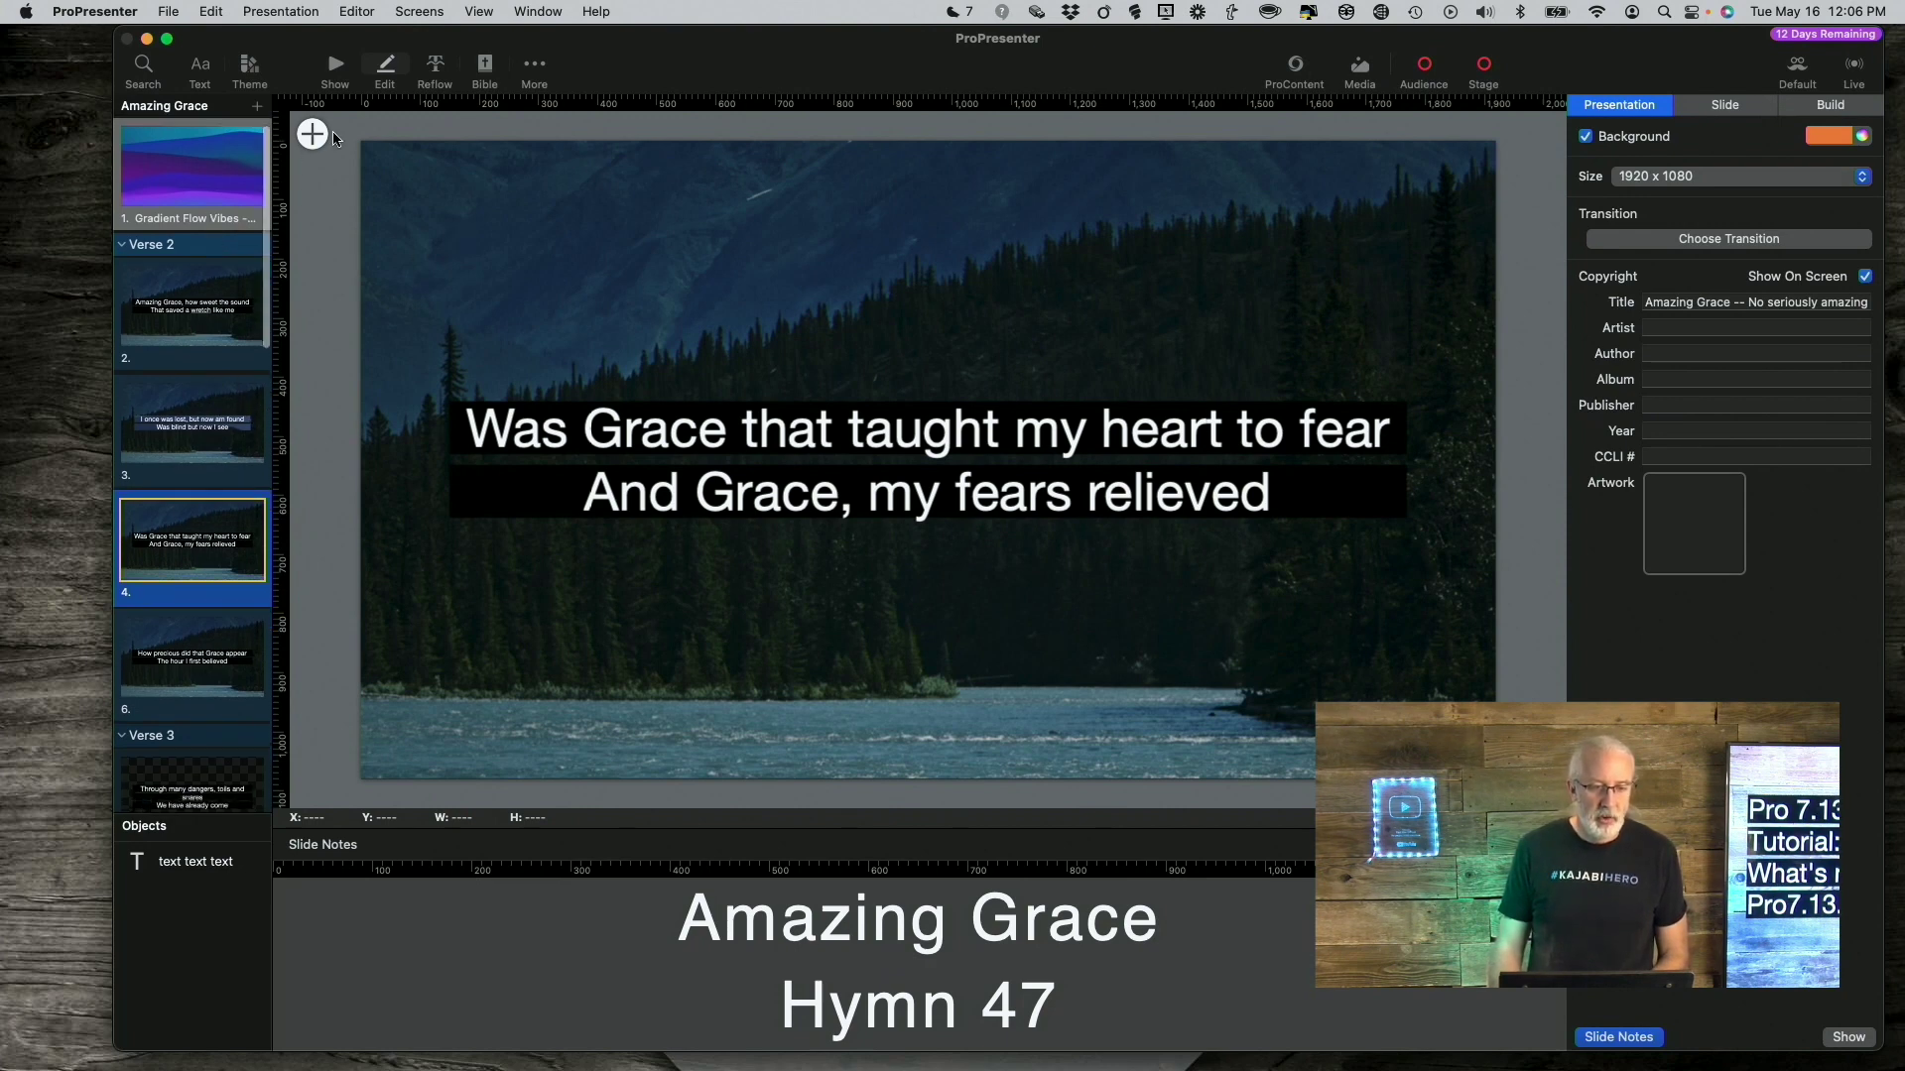
click(336, 67)
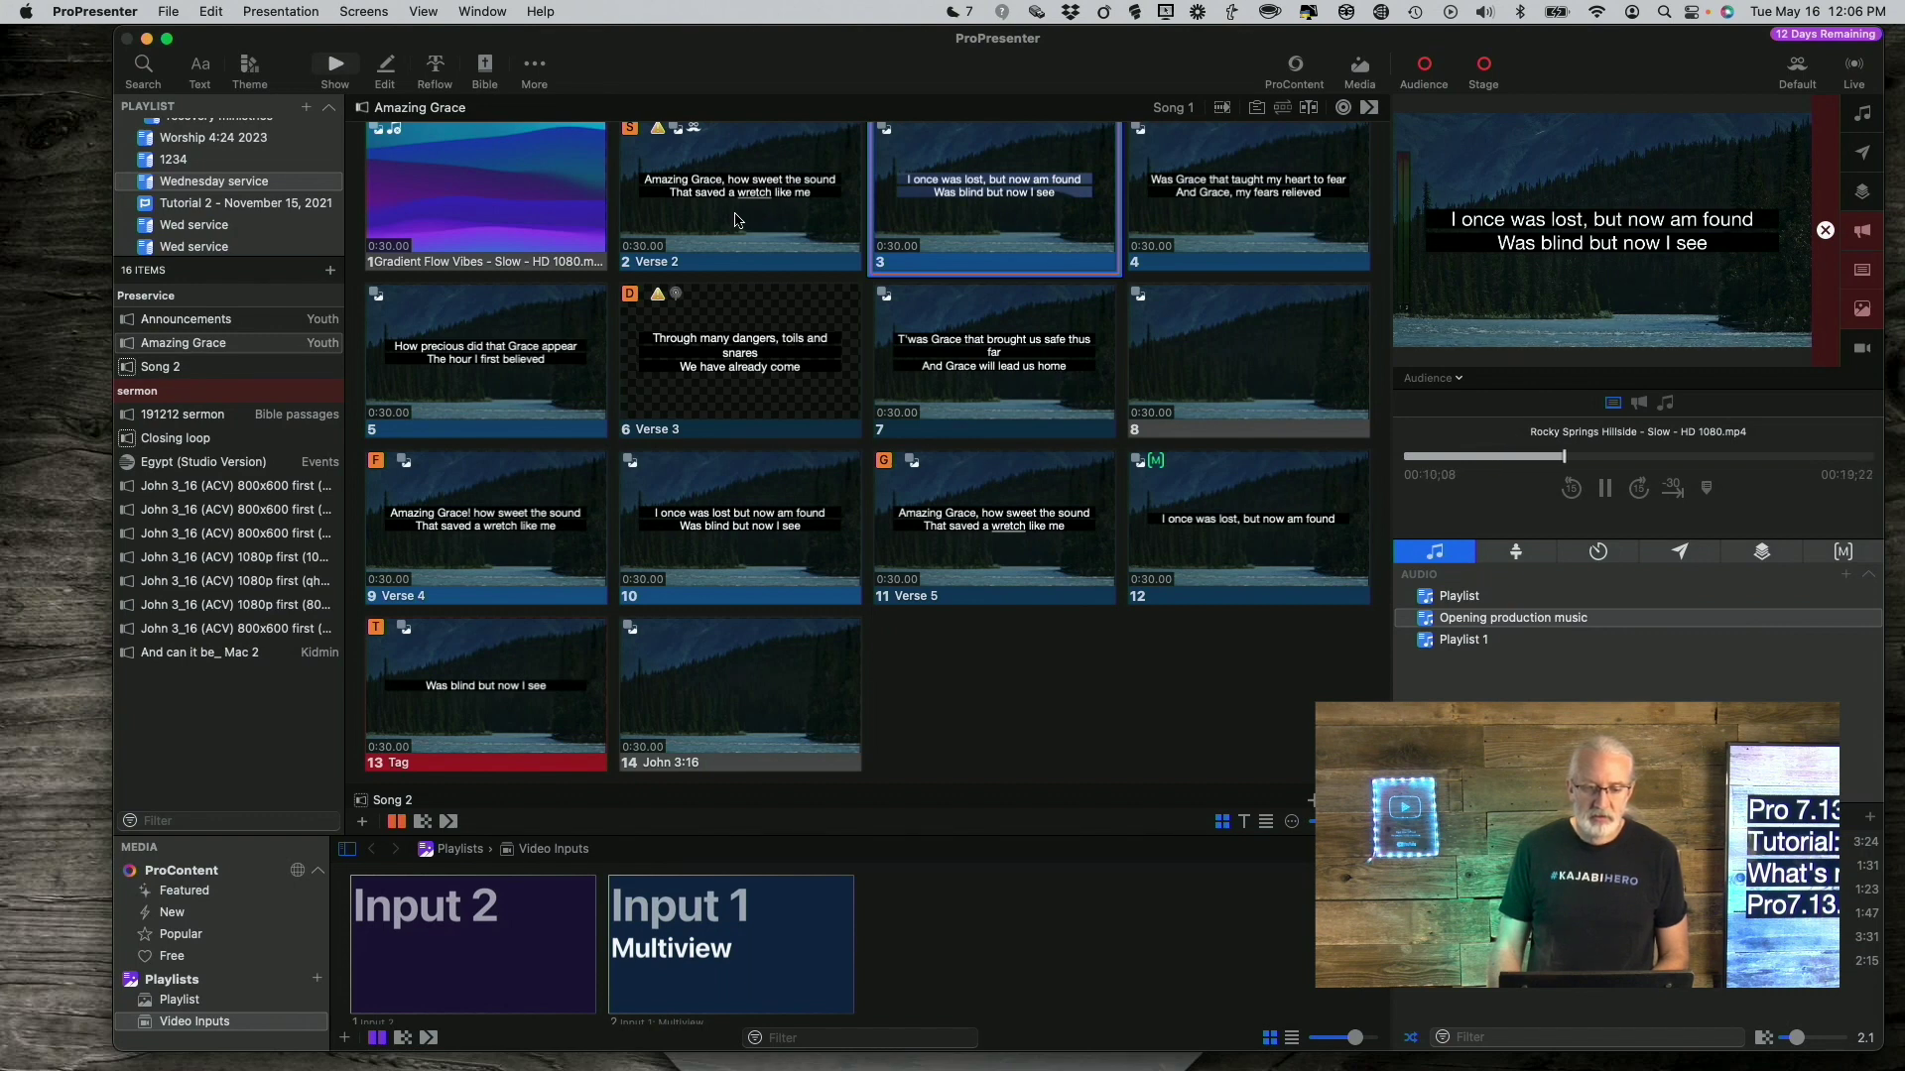
key(super+a)
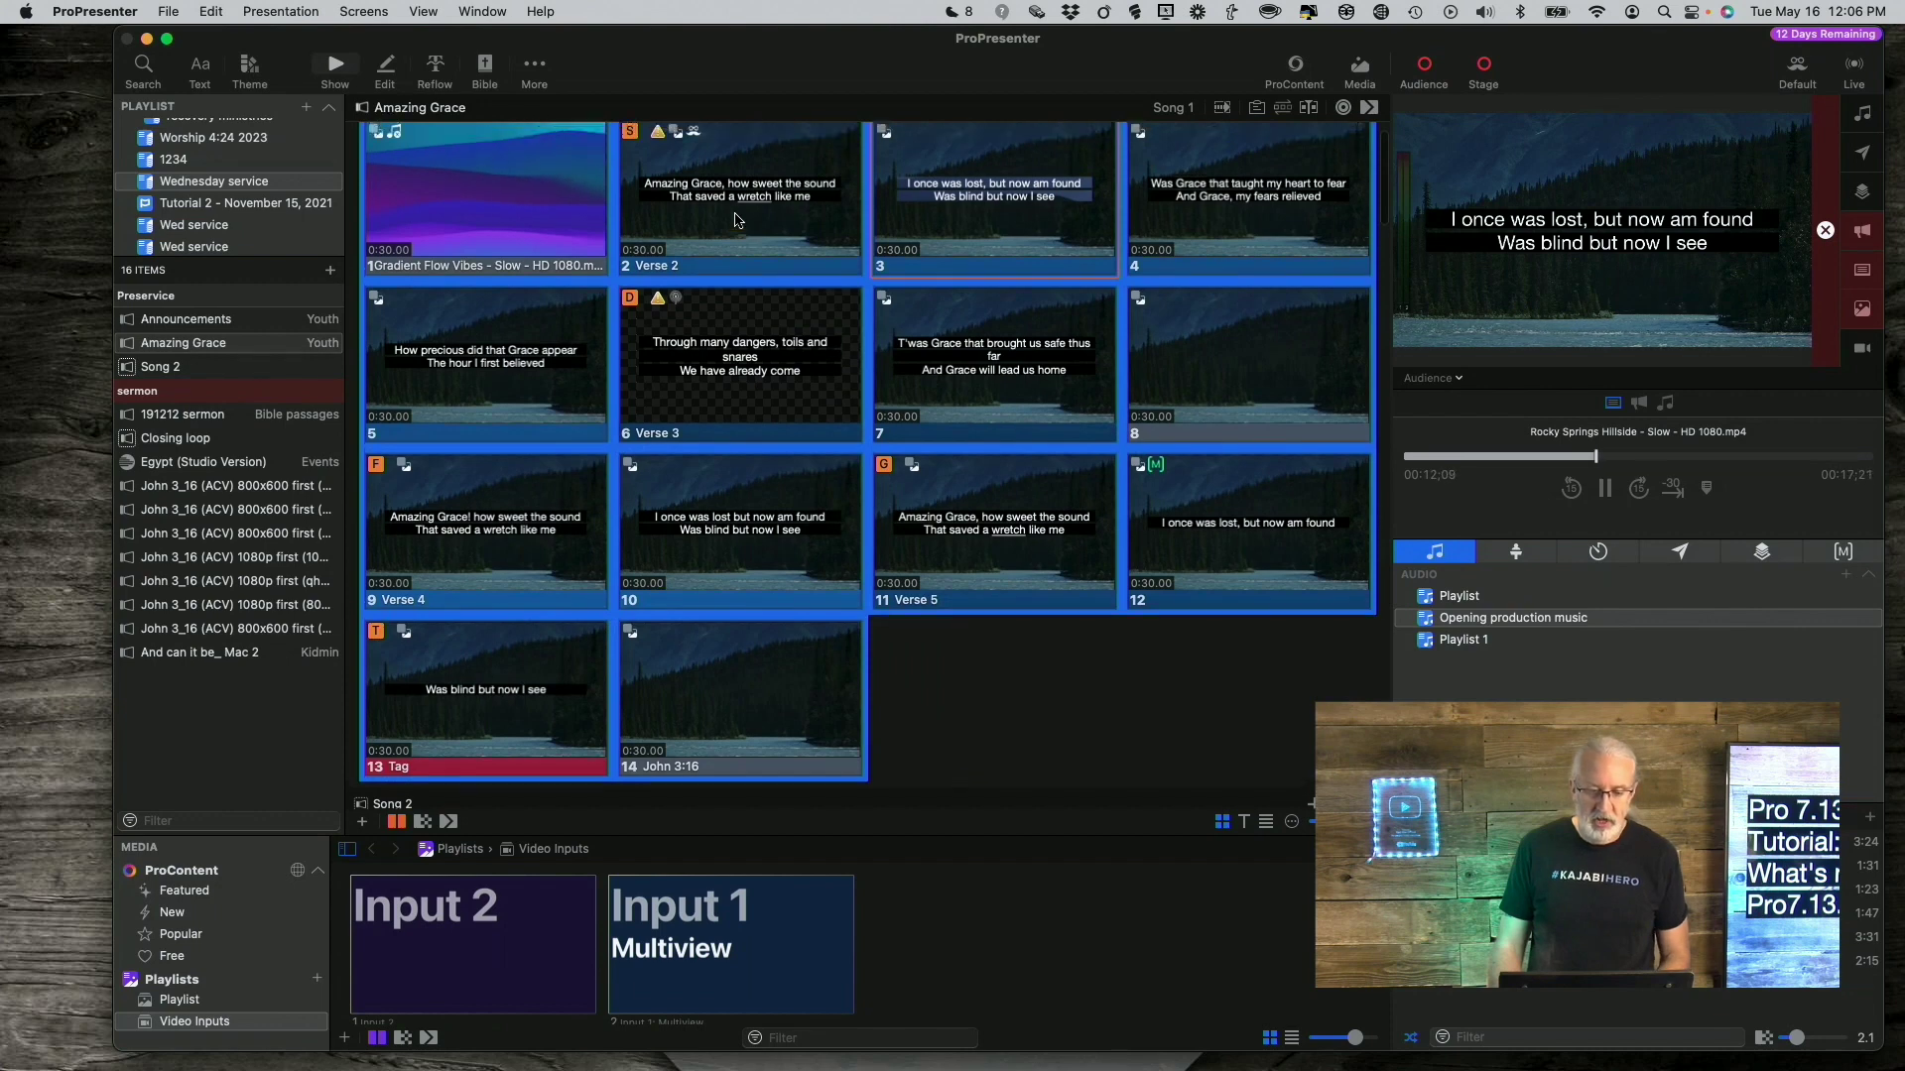
right_click(735, 219)
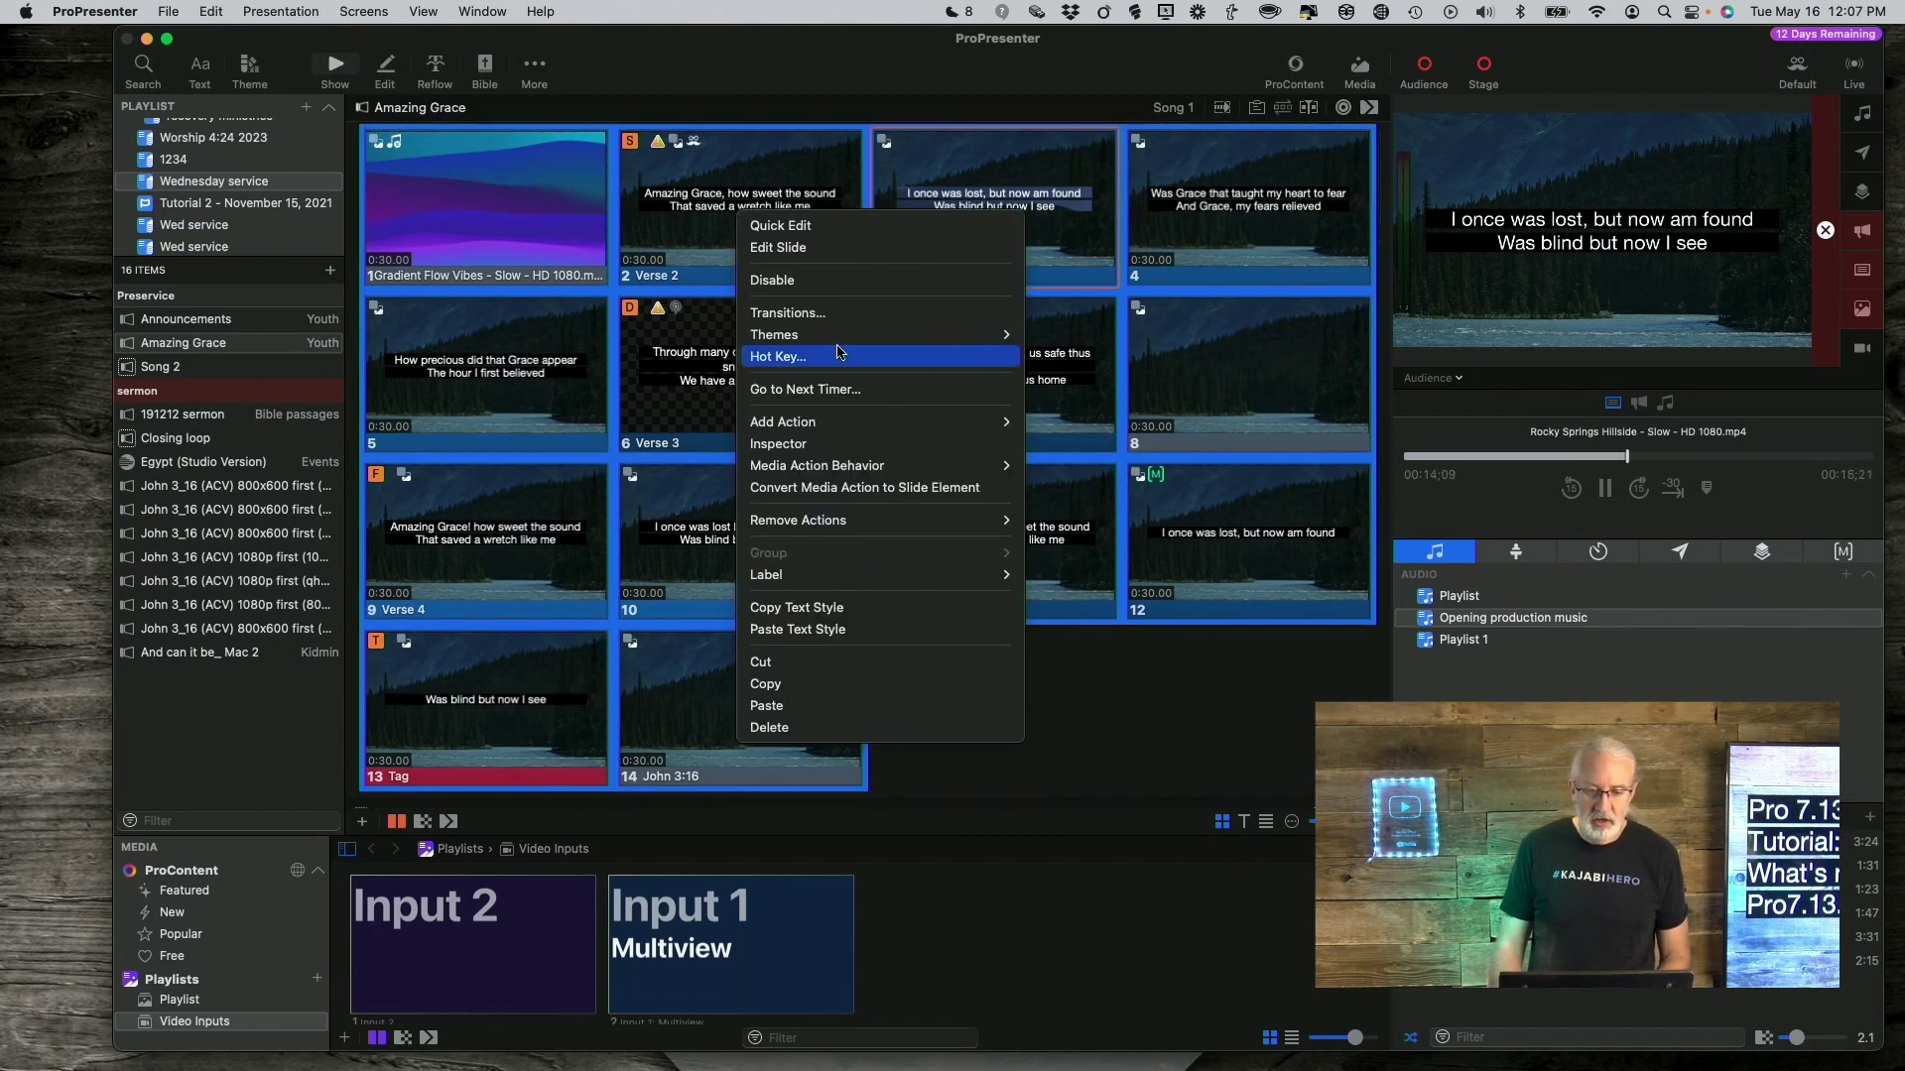
mouse_move(859, 335)
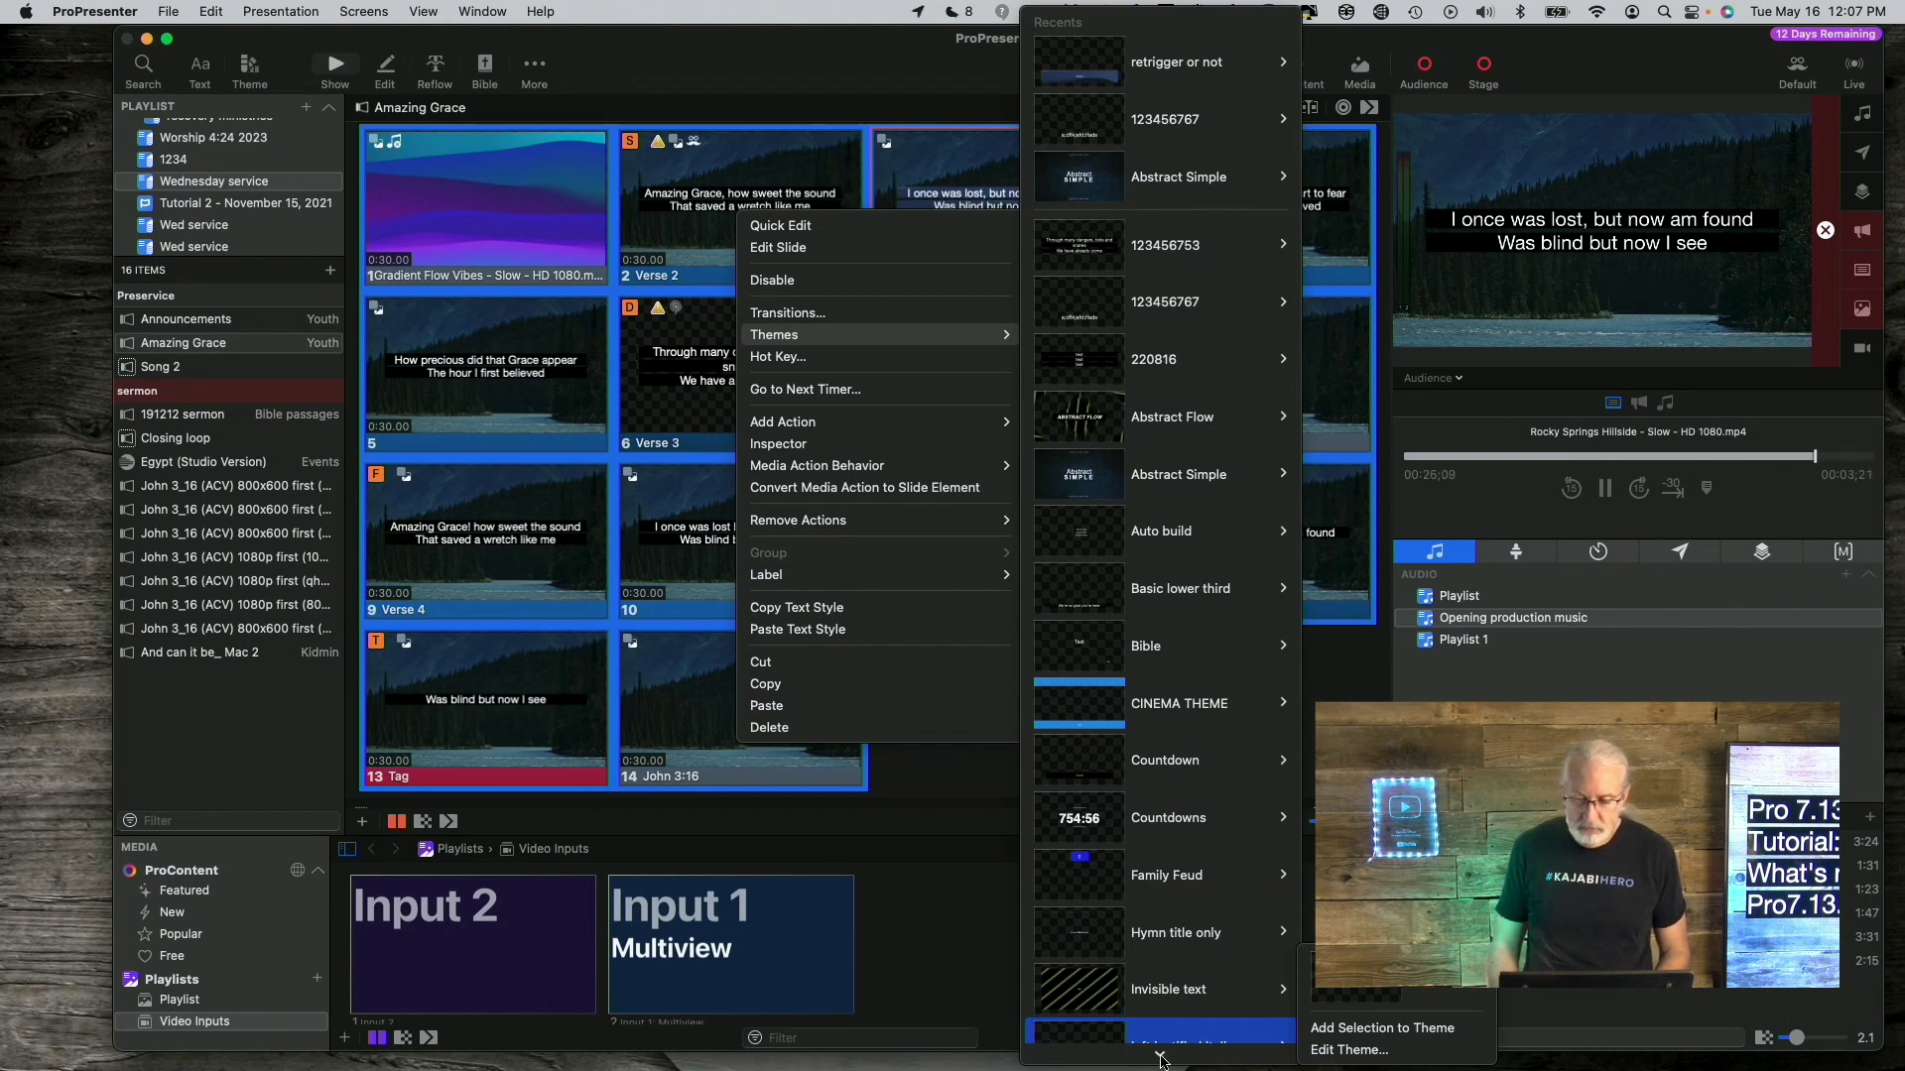
scroll(1162, 1060, down, 1)
scroll(1162, 1059, down, 6)
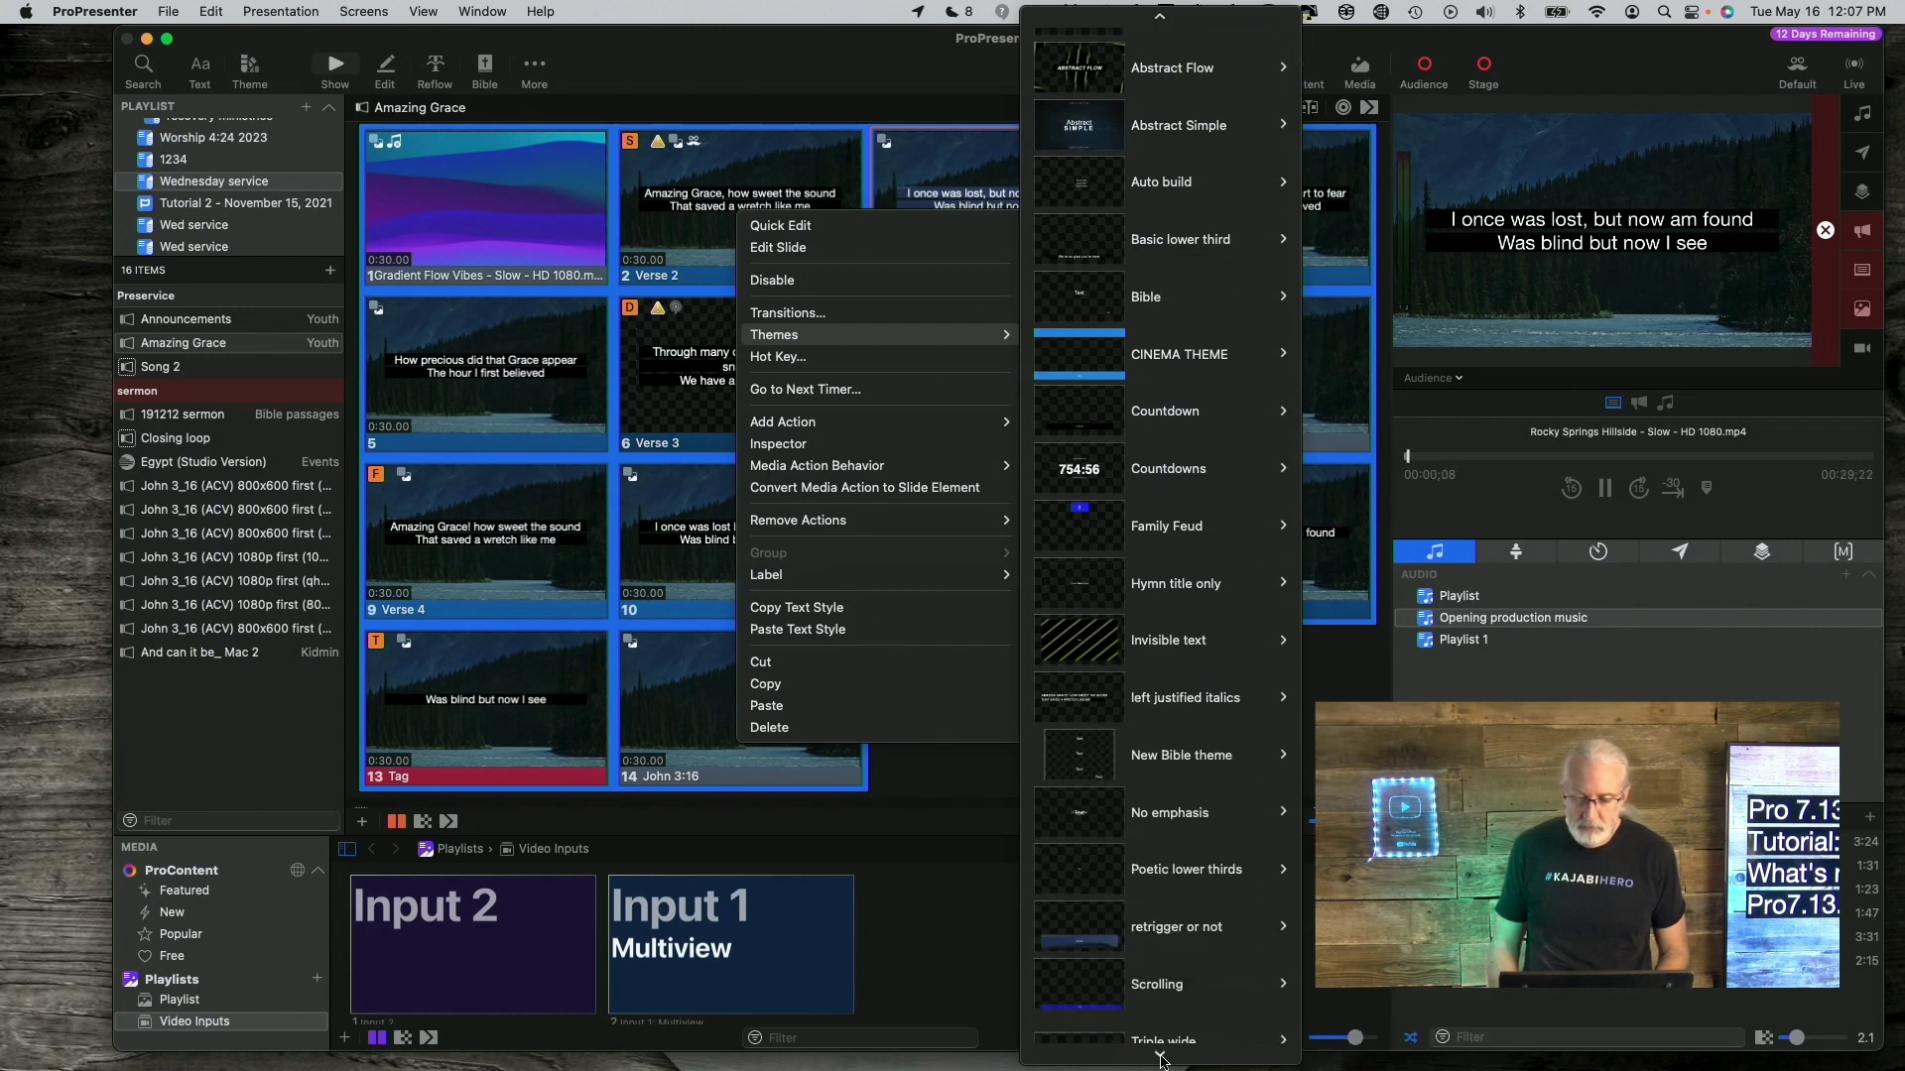
scroll(1162, 1059, down, 3)
mouse_move(1211, 754)
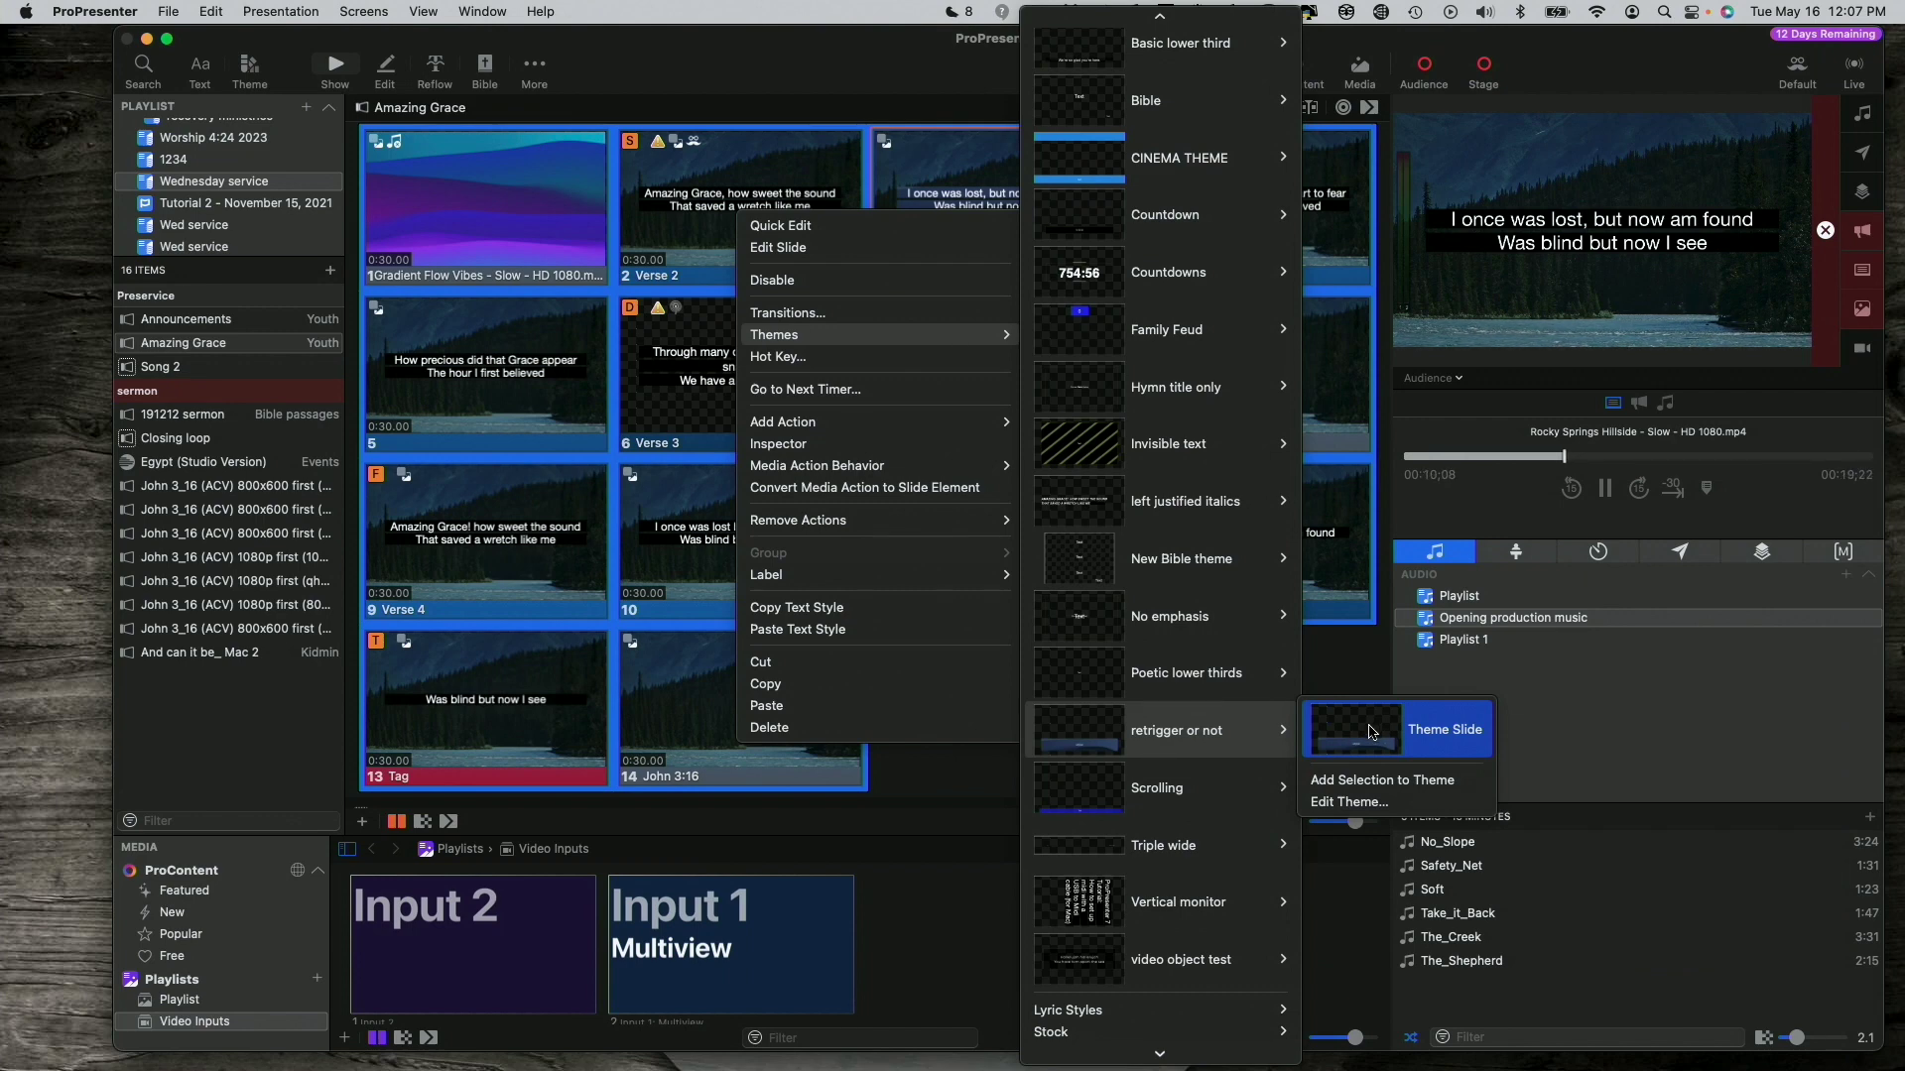
click(1370, 731)
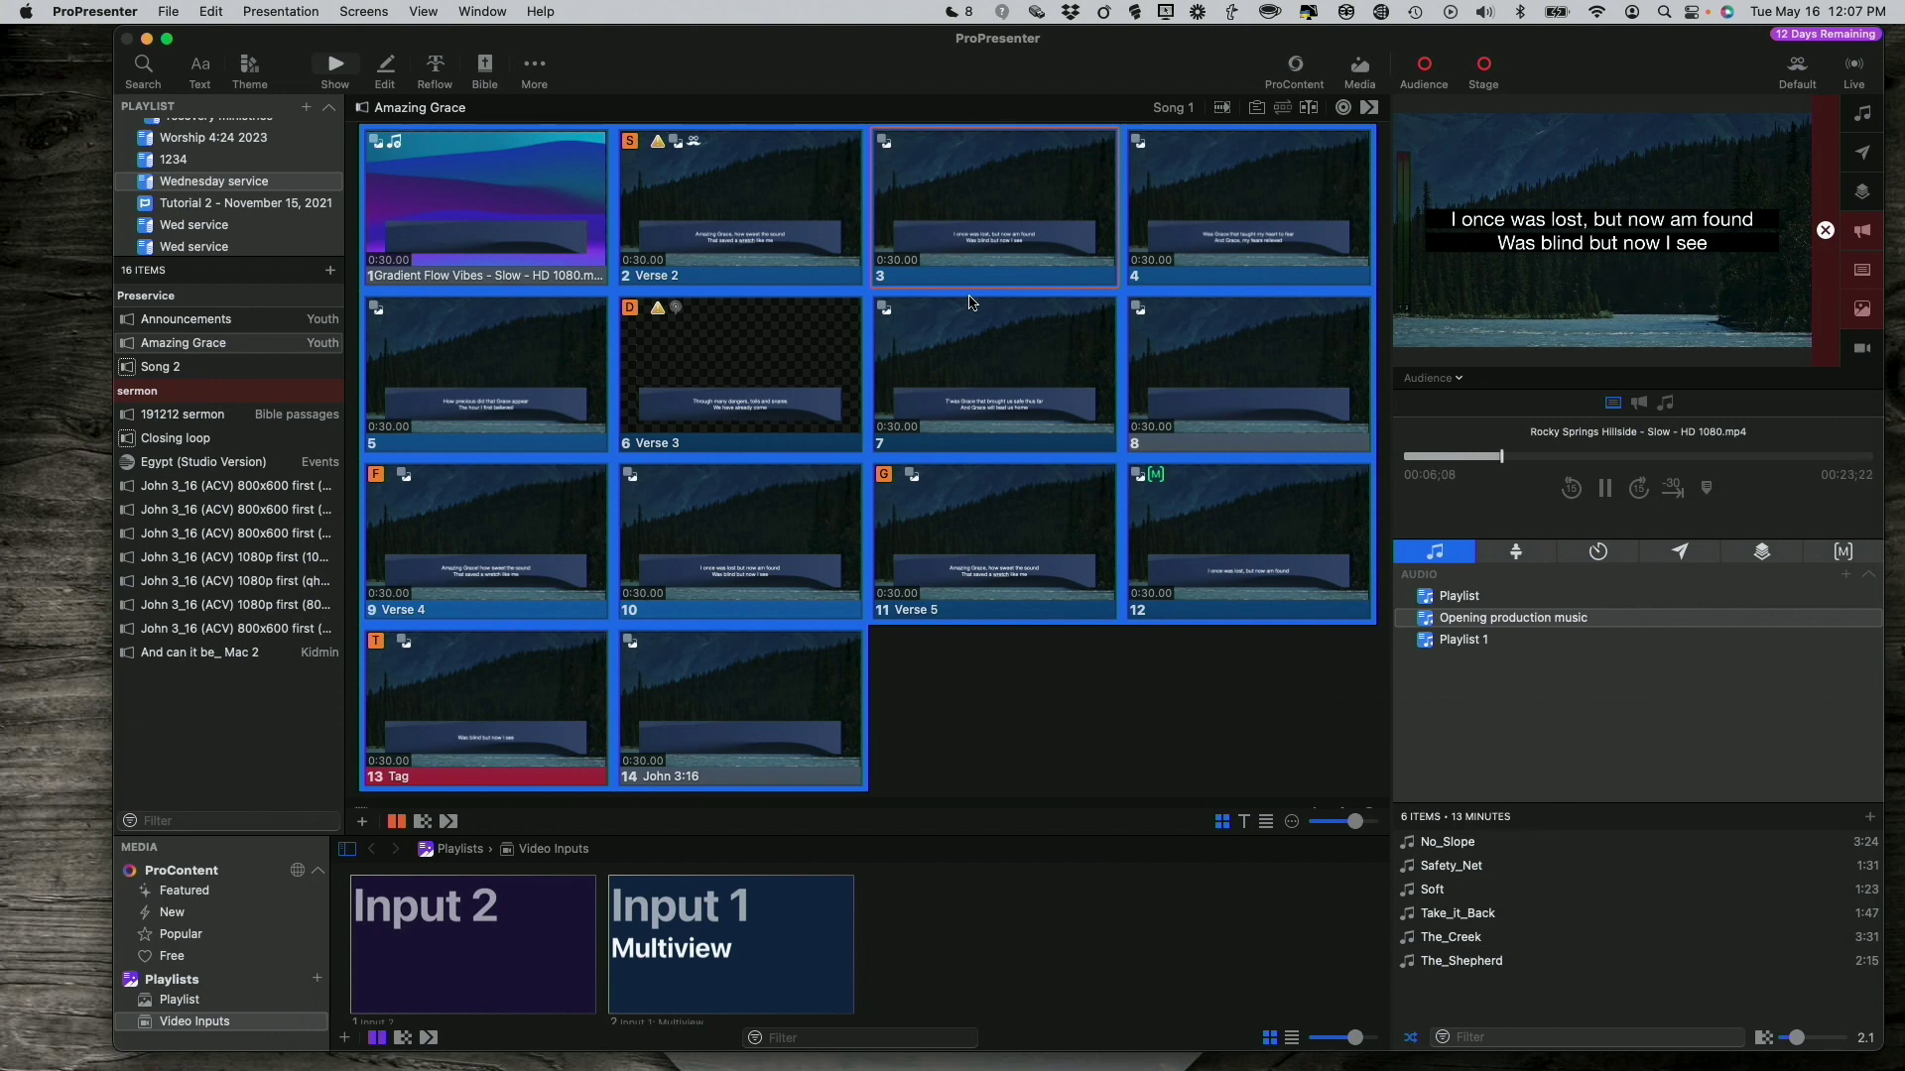
Step: Inspect the playback and Retrigger settings of the video fill in slide 2's text box, and return to the show view
right_click(967, 223)
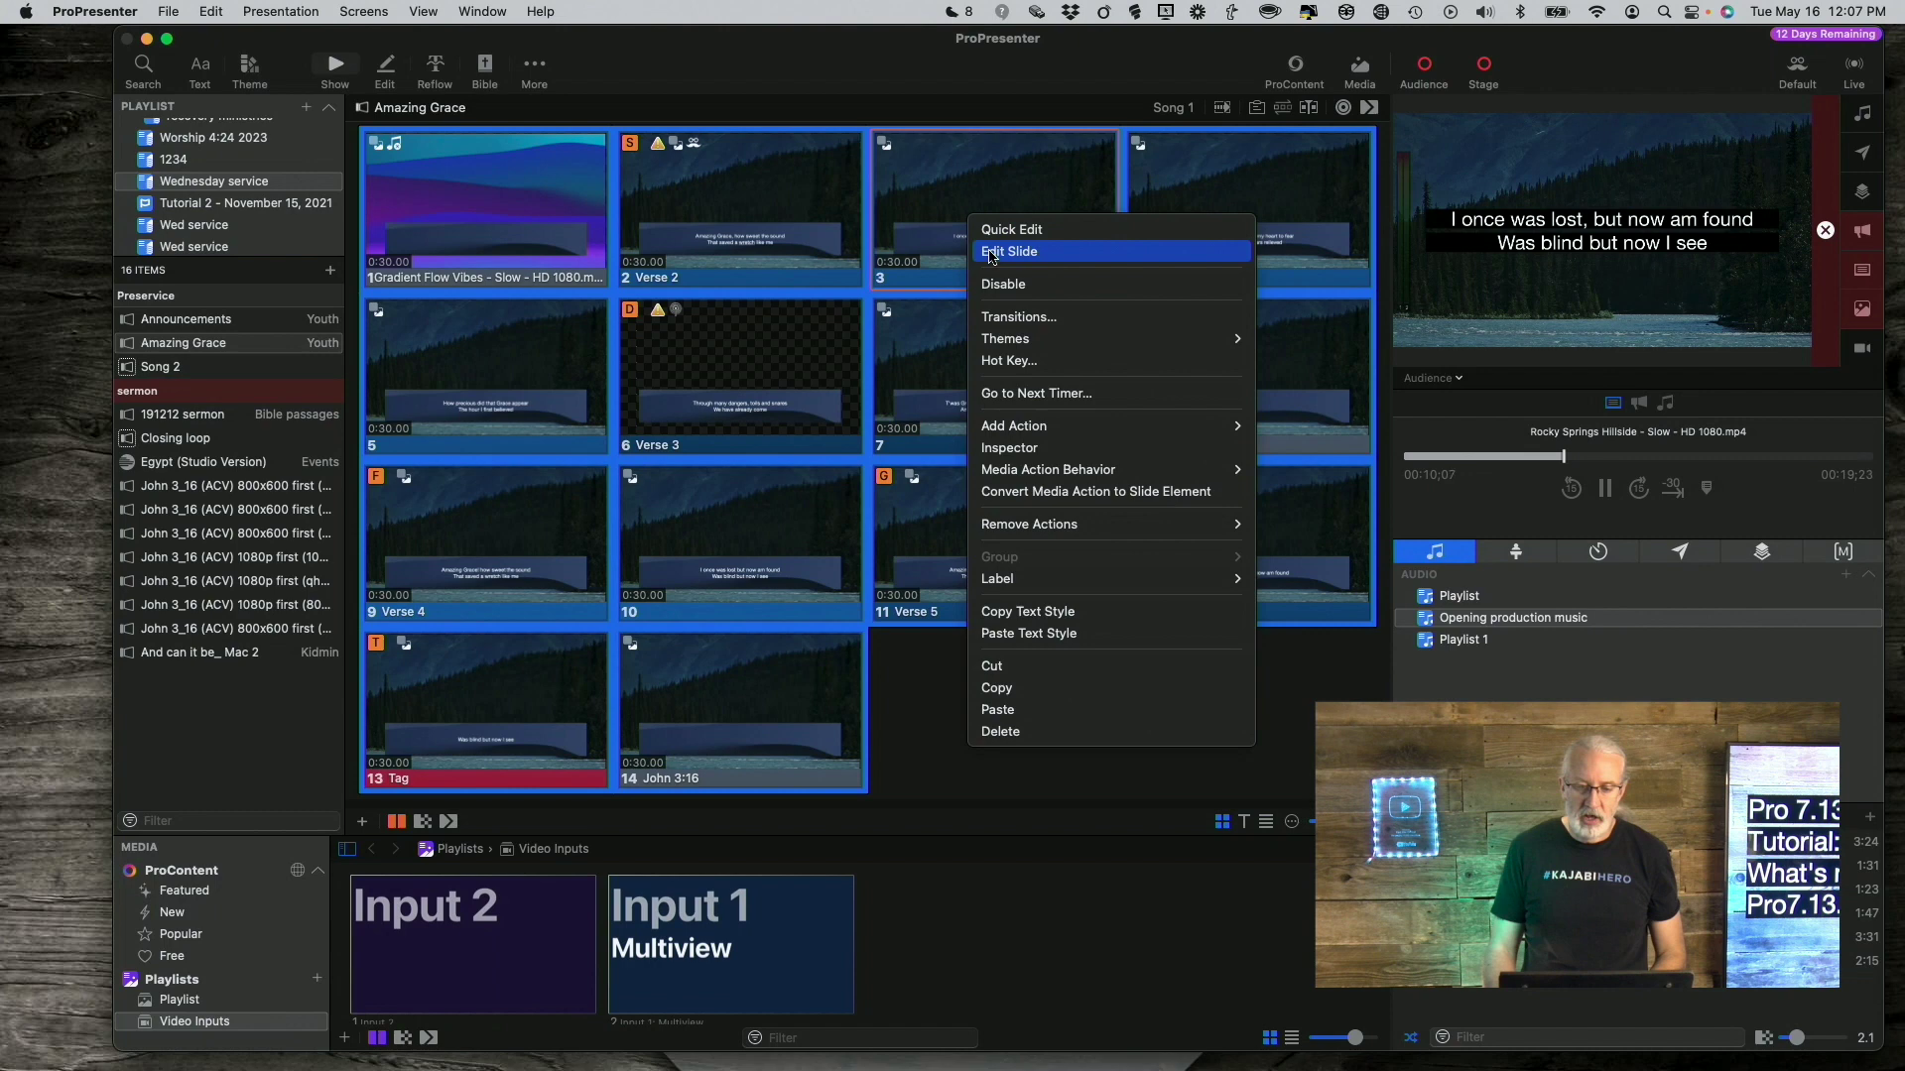
click(990, 254)
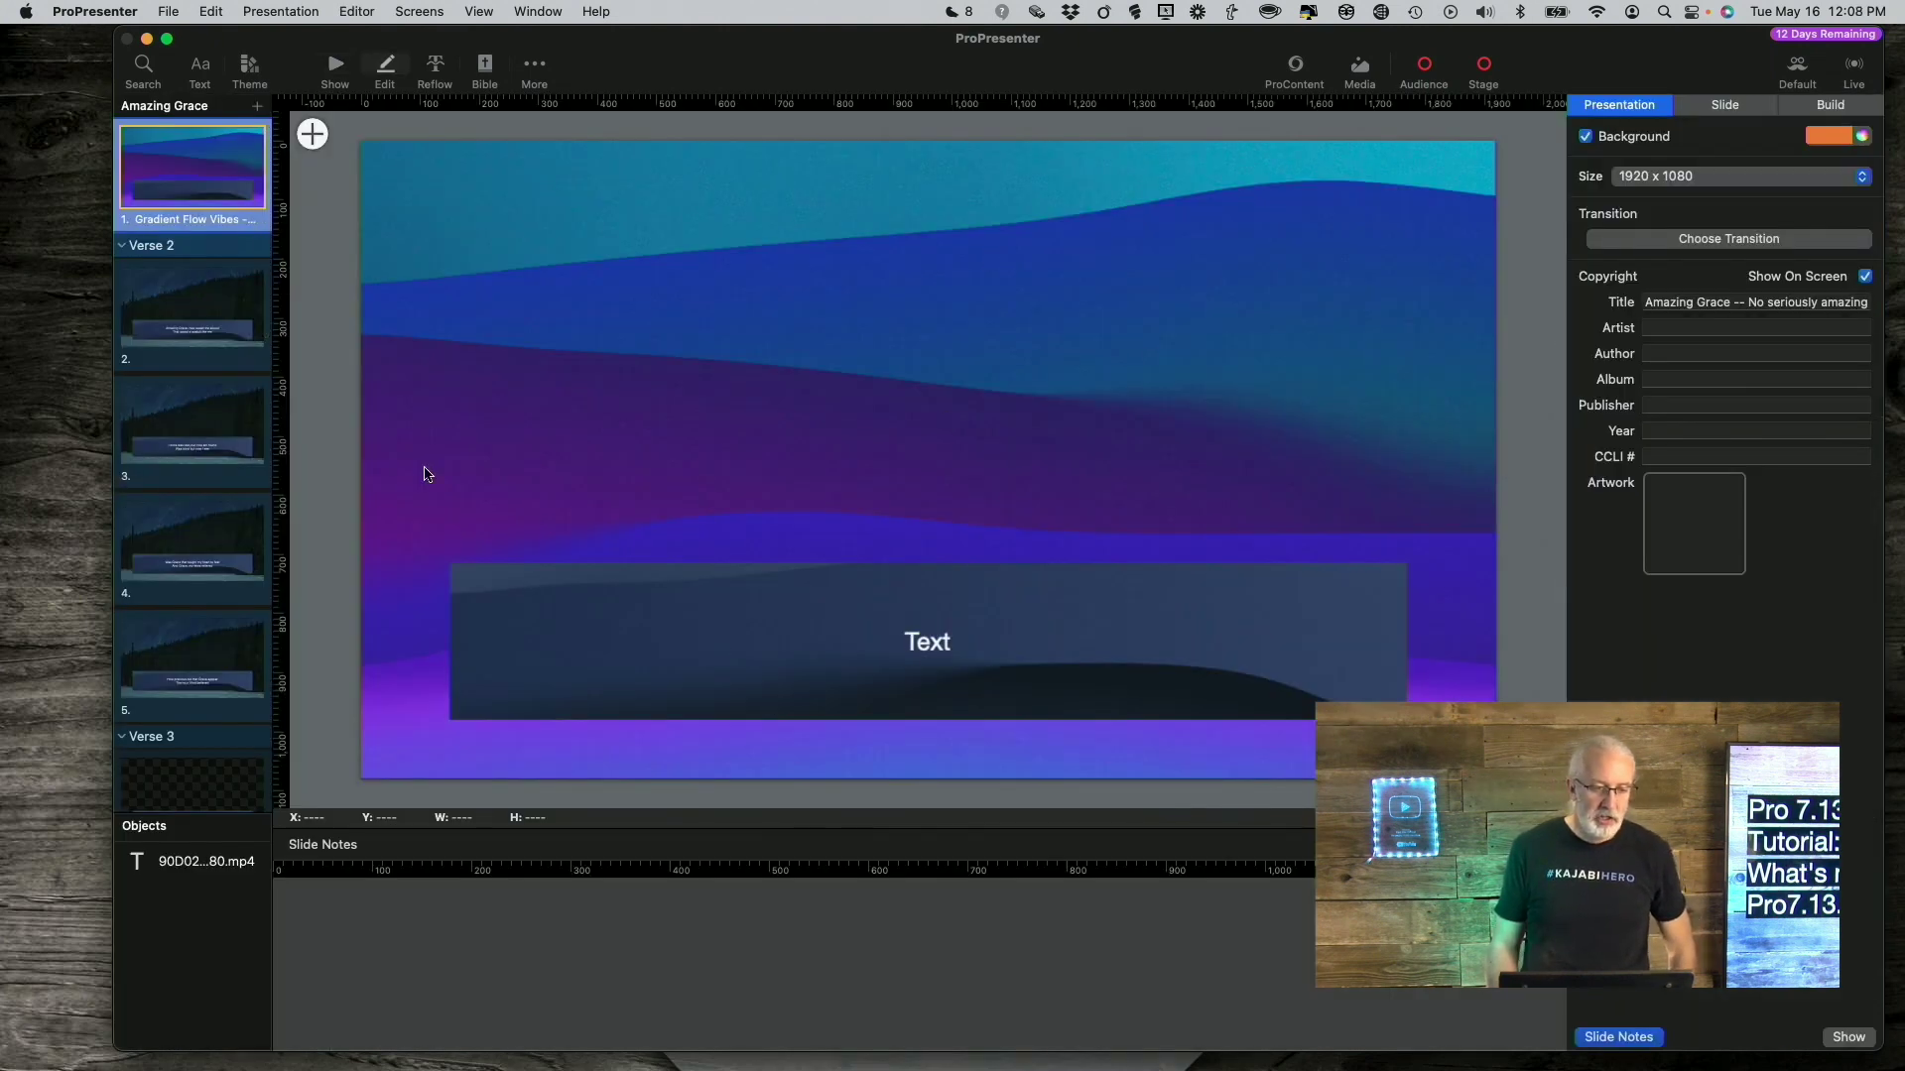
click(220, 329)
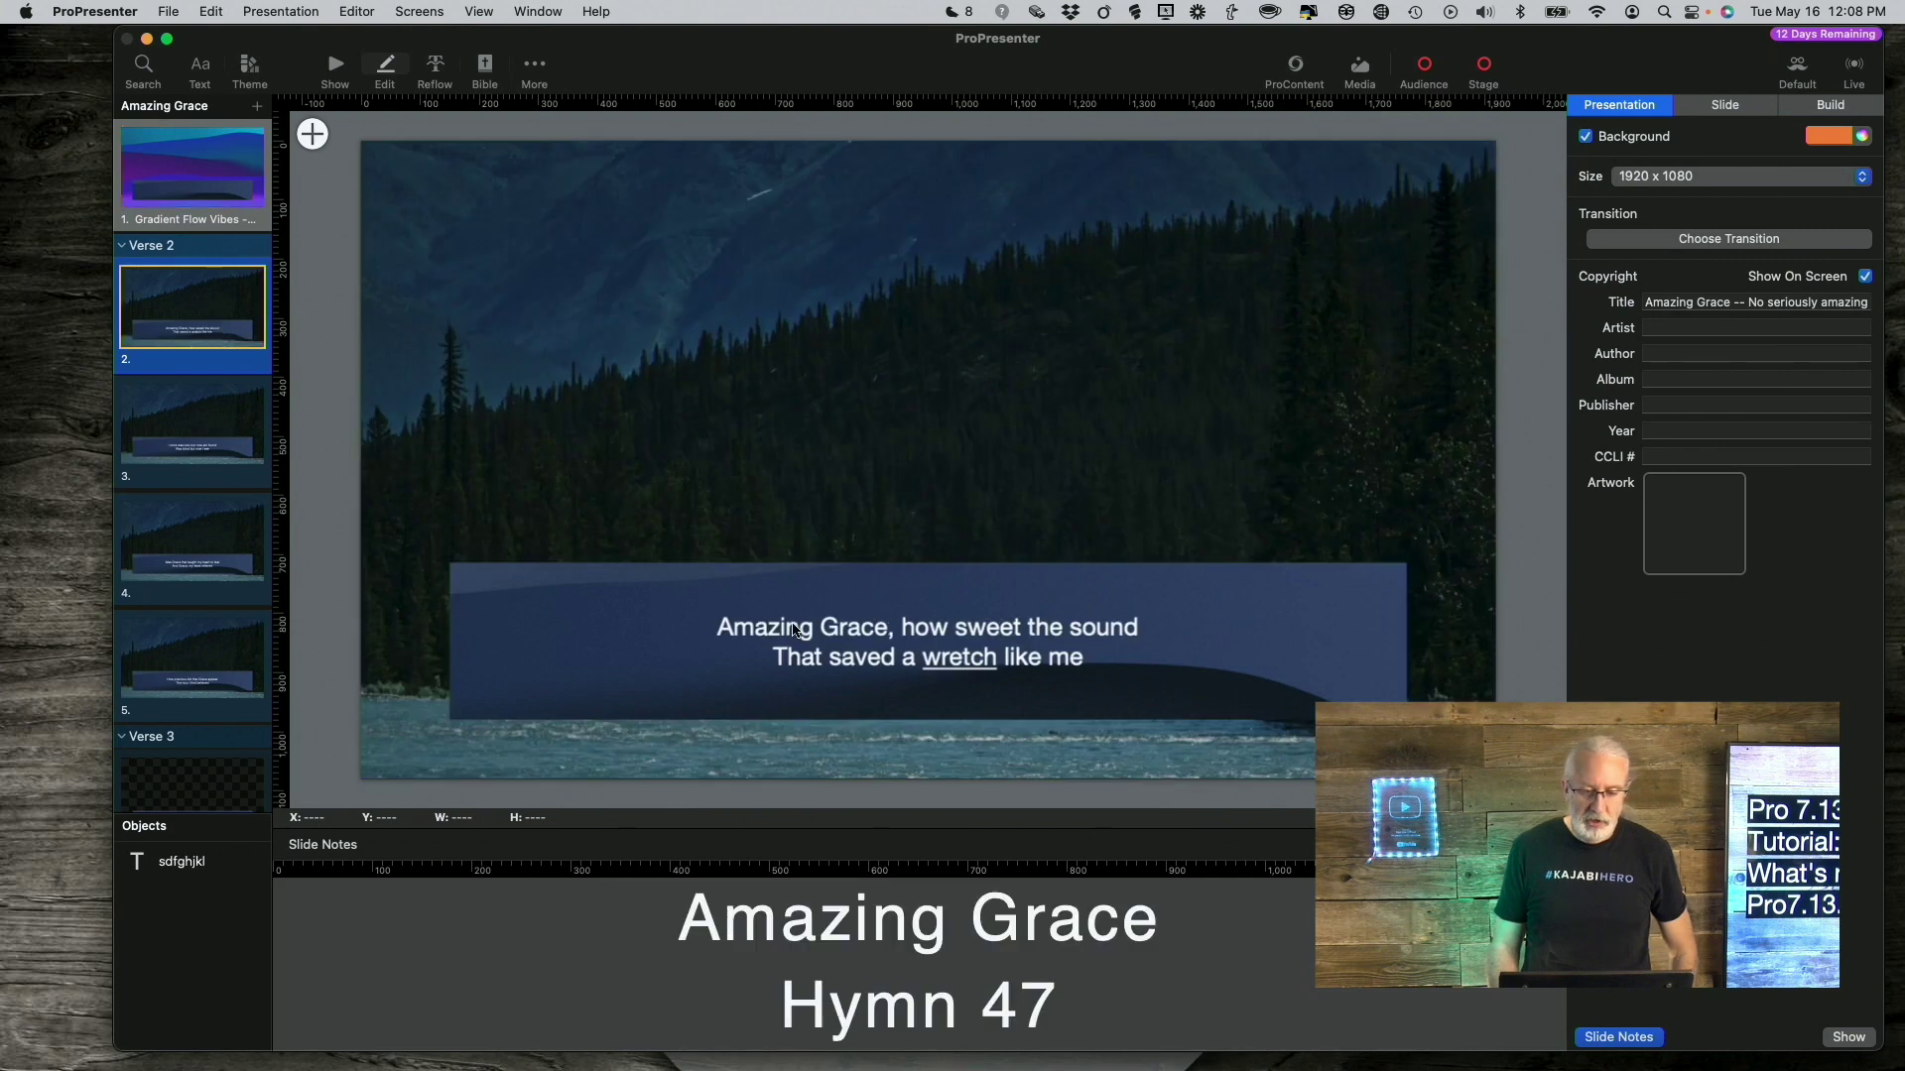
click(693, 638)
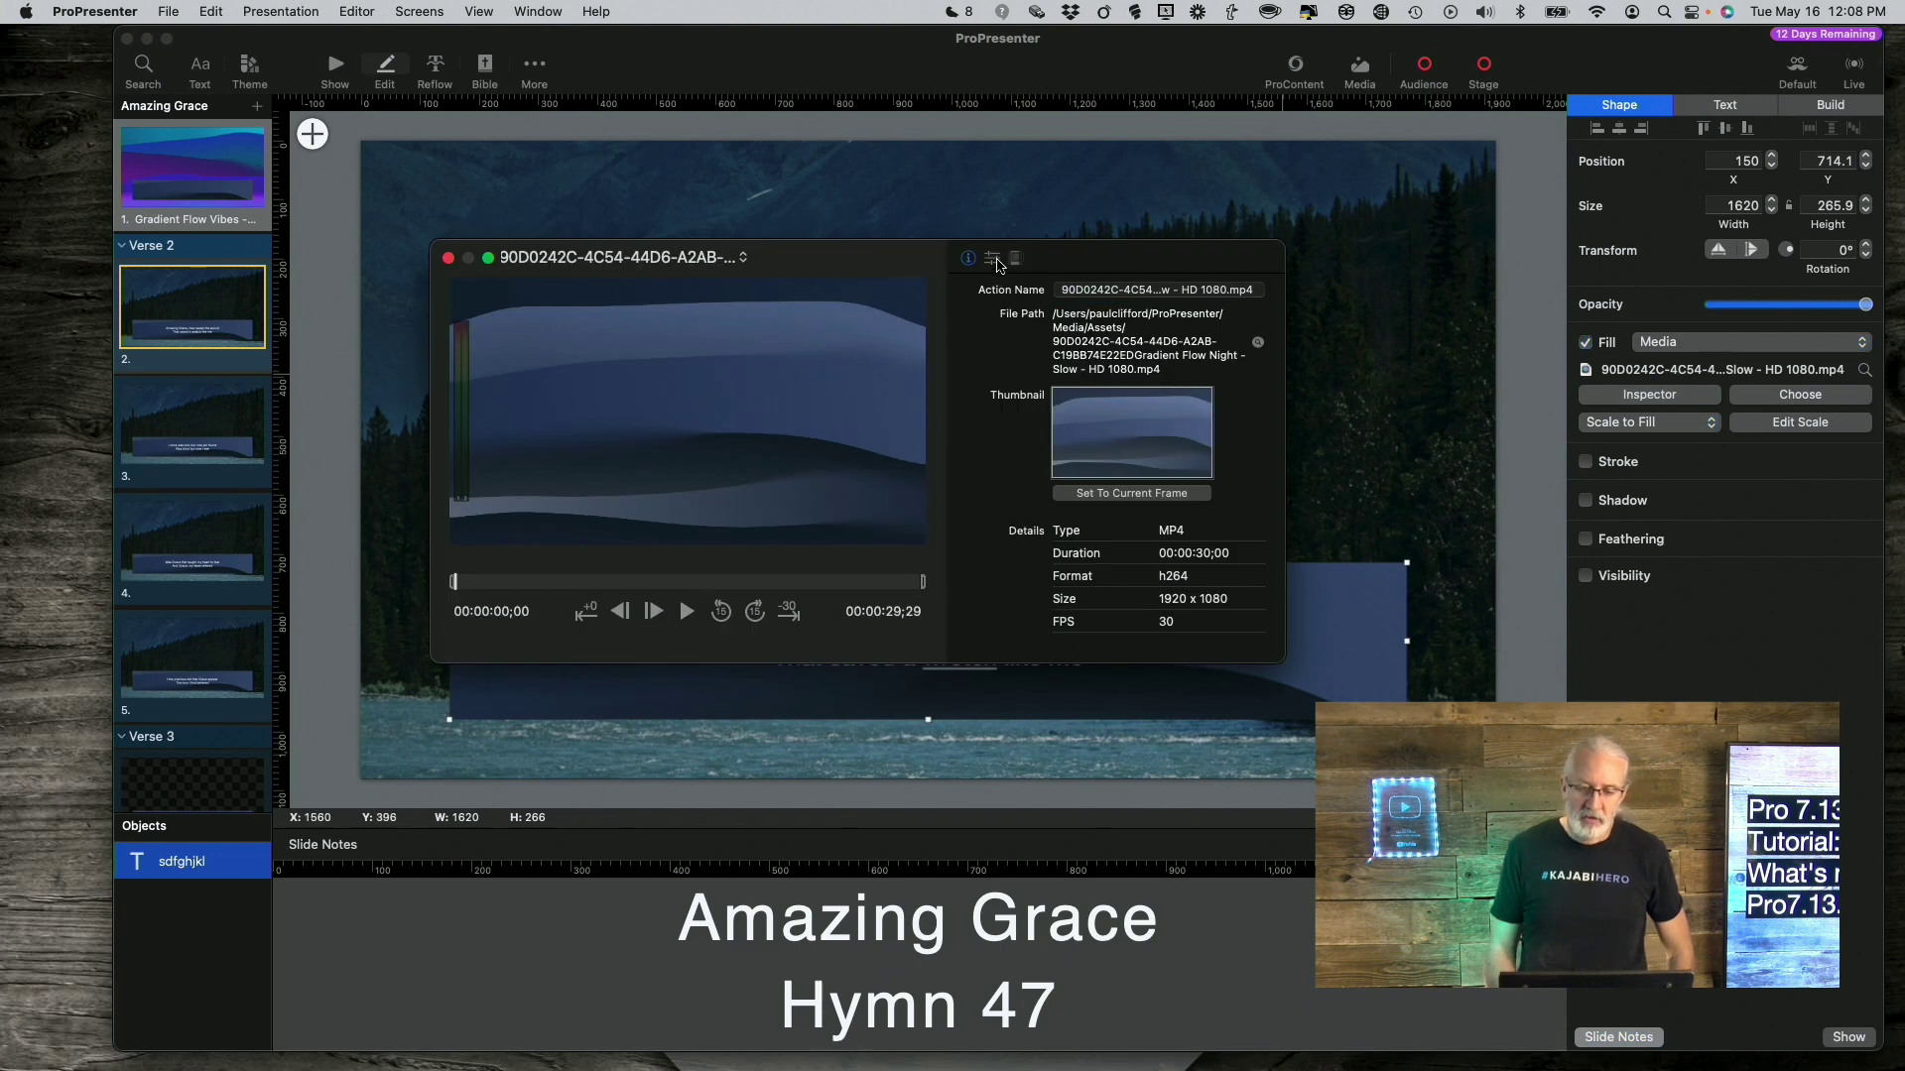
click(993, 259)
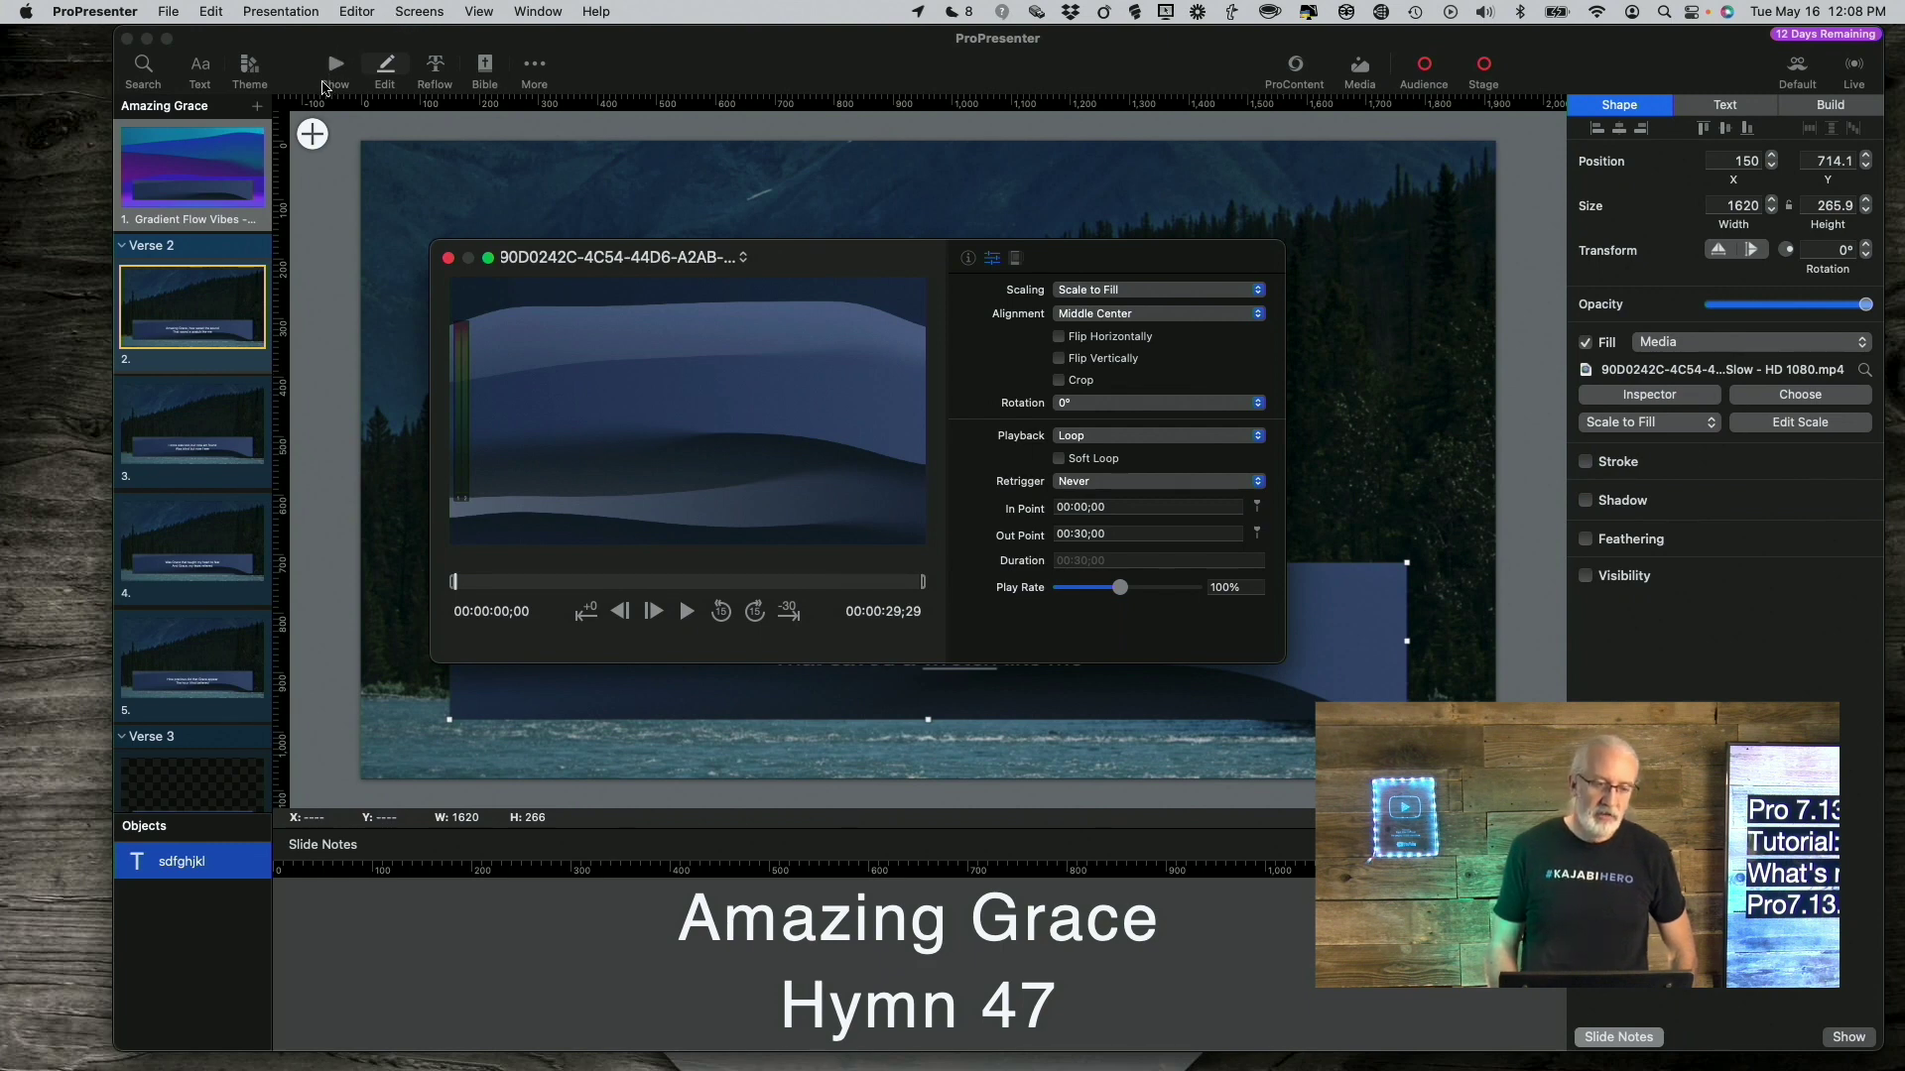
click(335, 75)
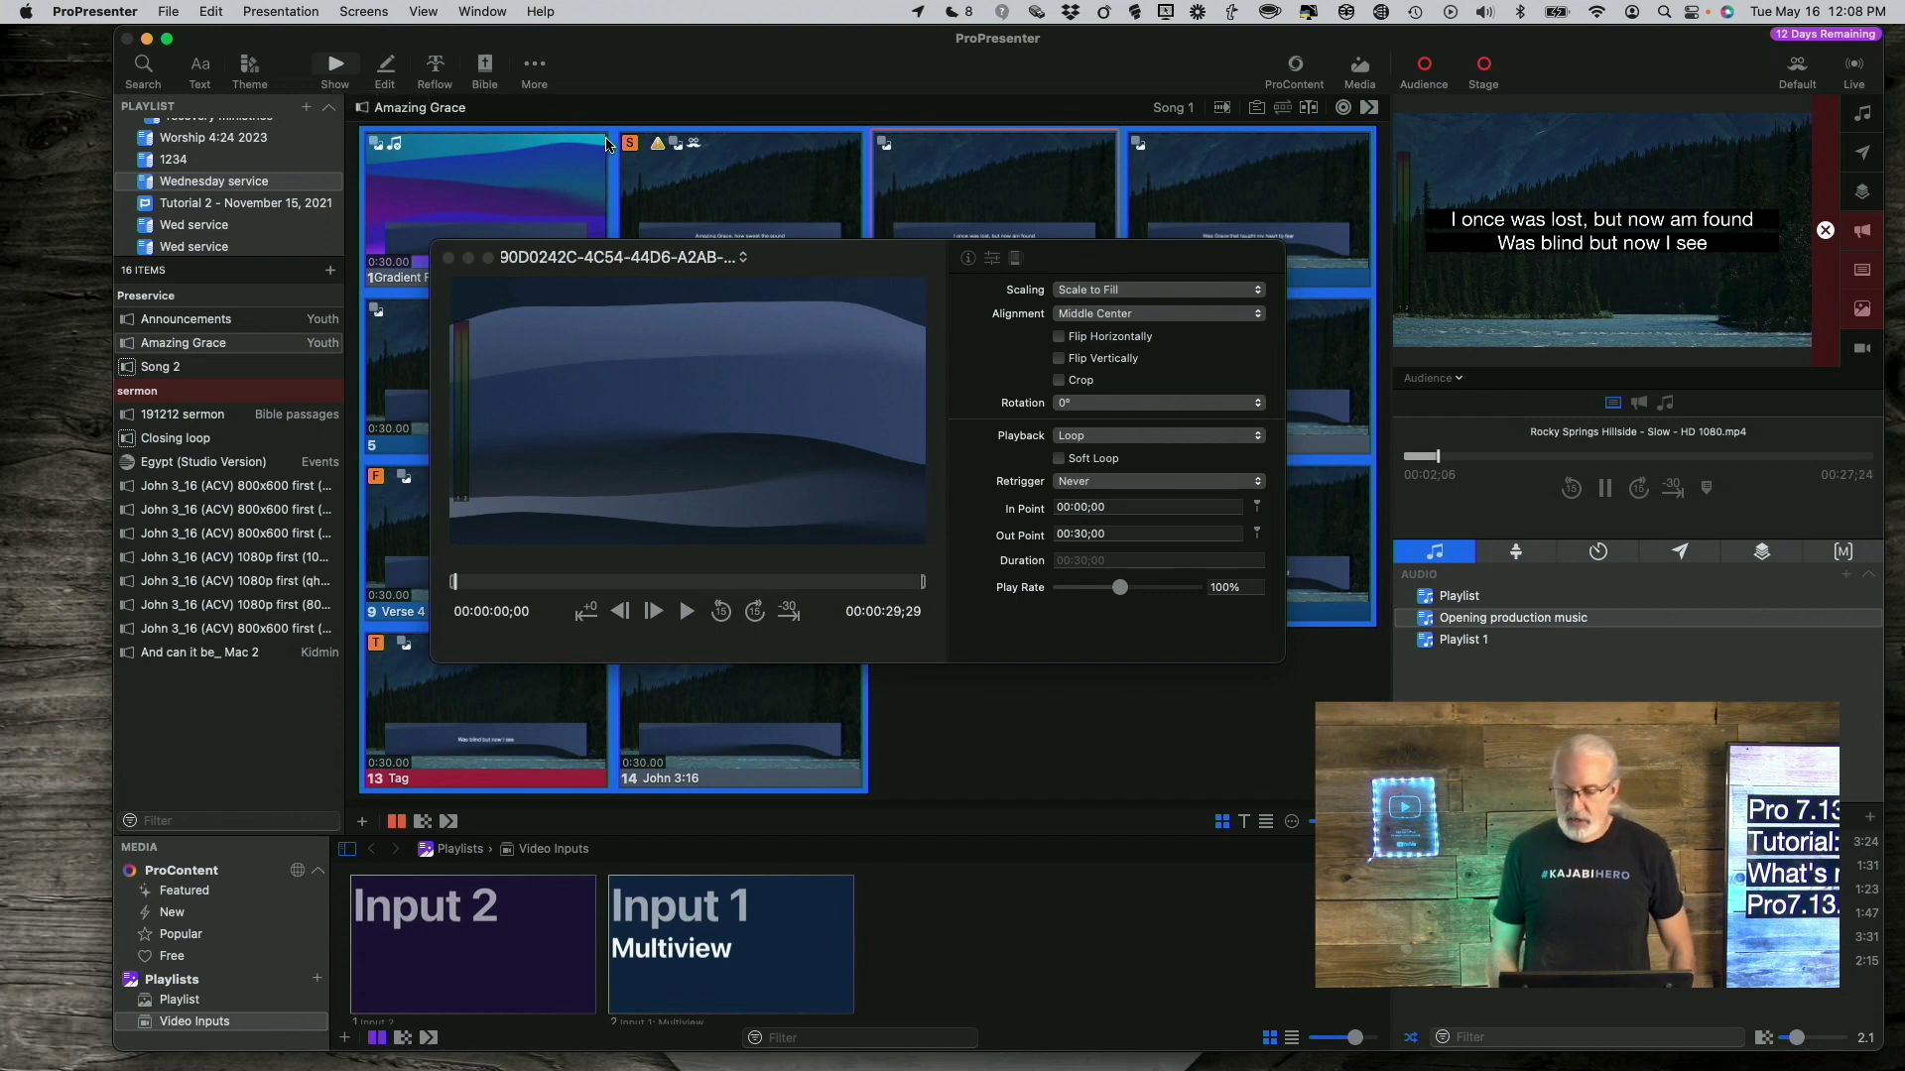
scroll(667, 178, down, 1)
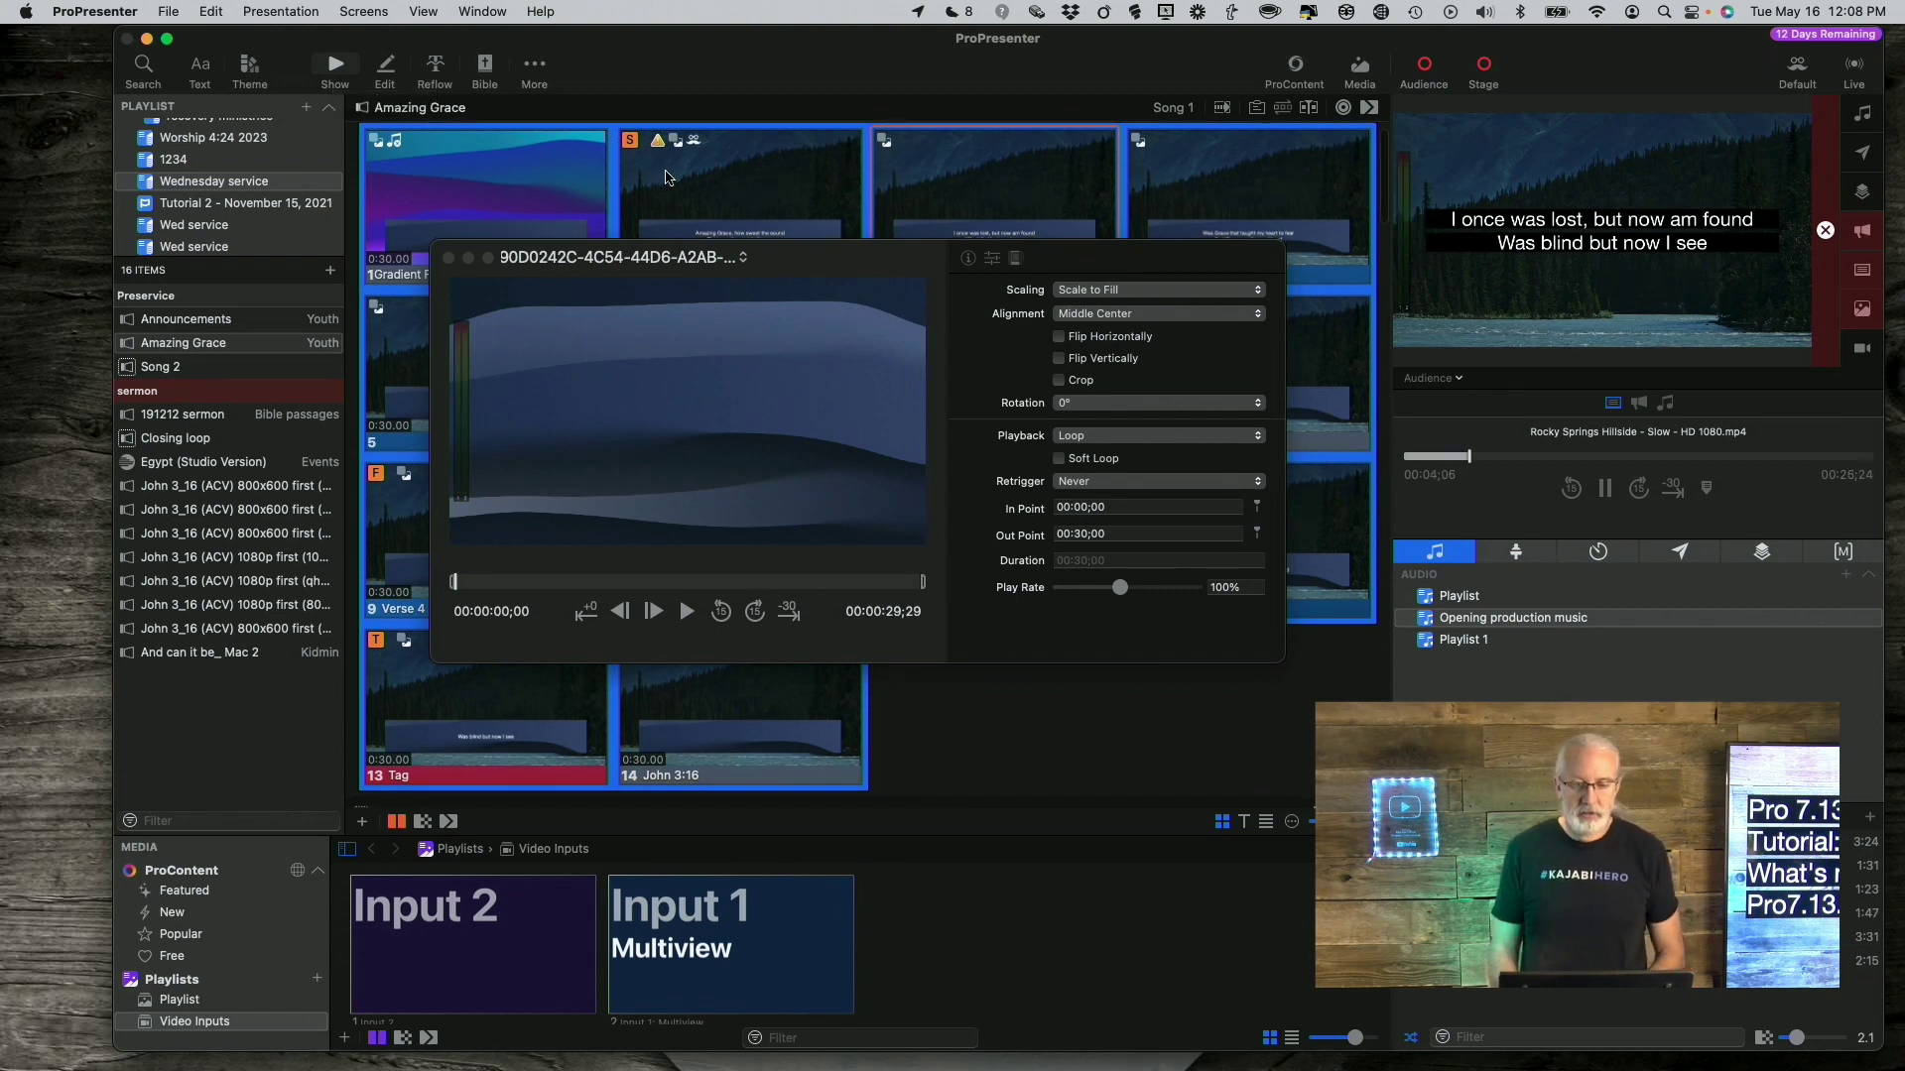
click(448, 257)
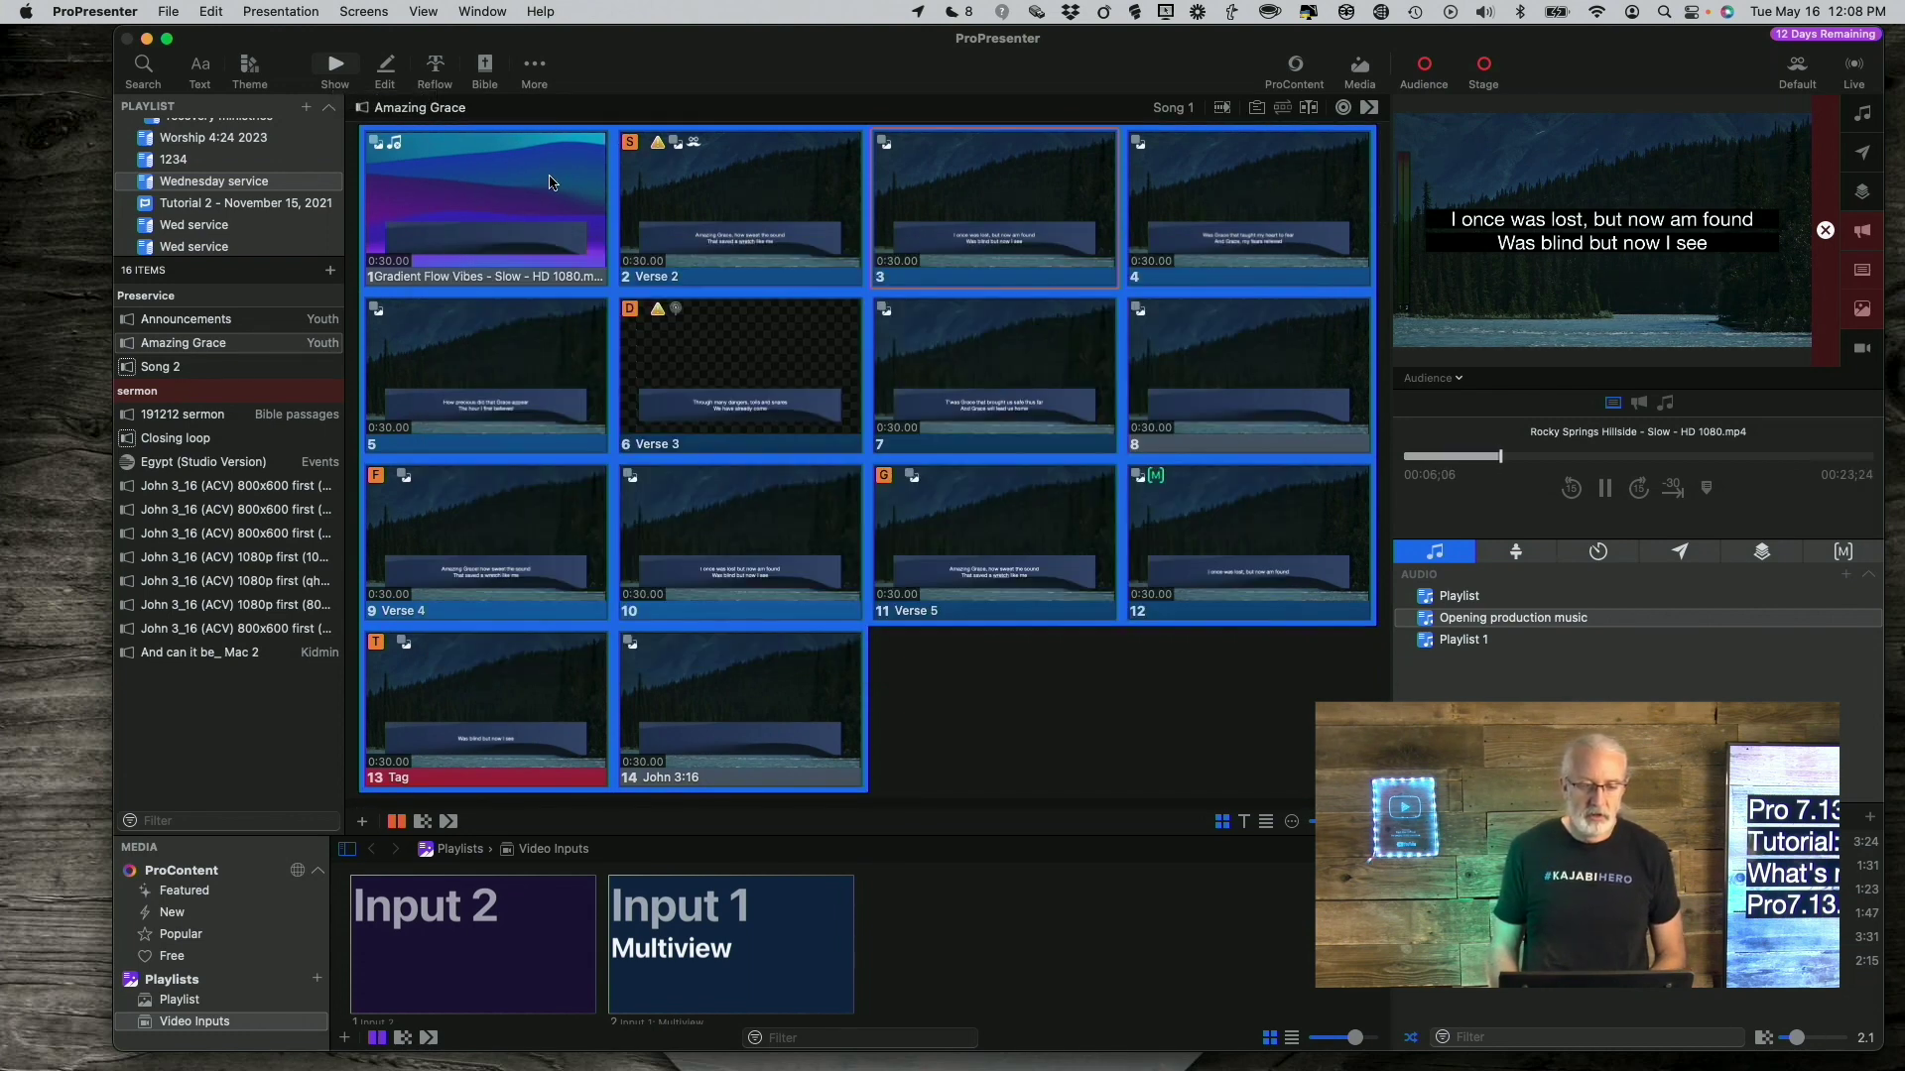
Step: Present Amazing Grace slides 2 to 6 in turn, enlarging the output preview to watch the text box video across slide changes
click(680, 181)
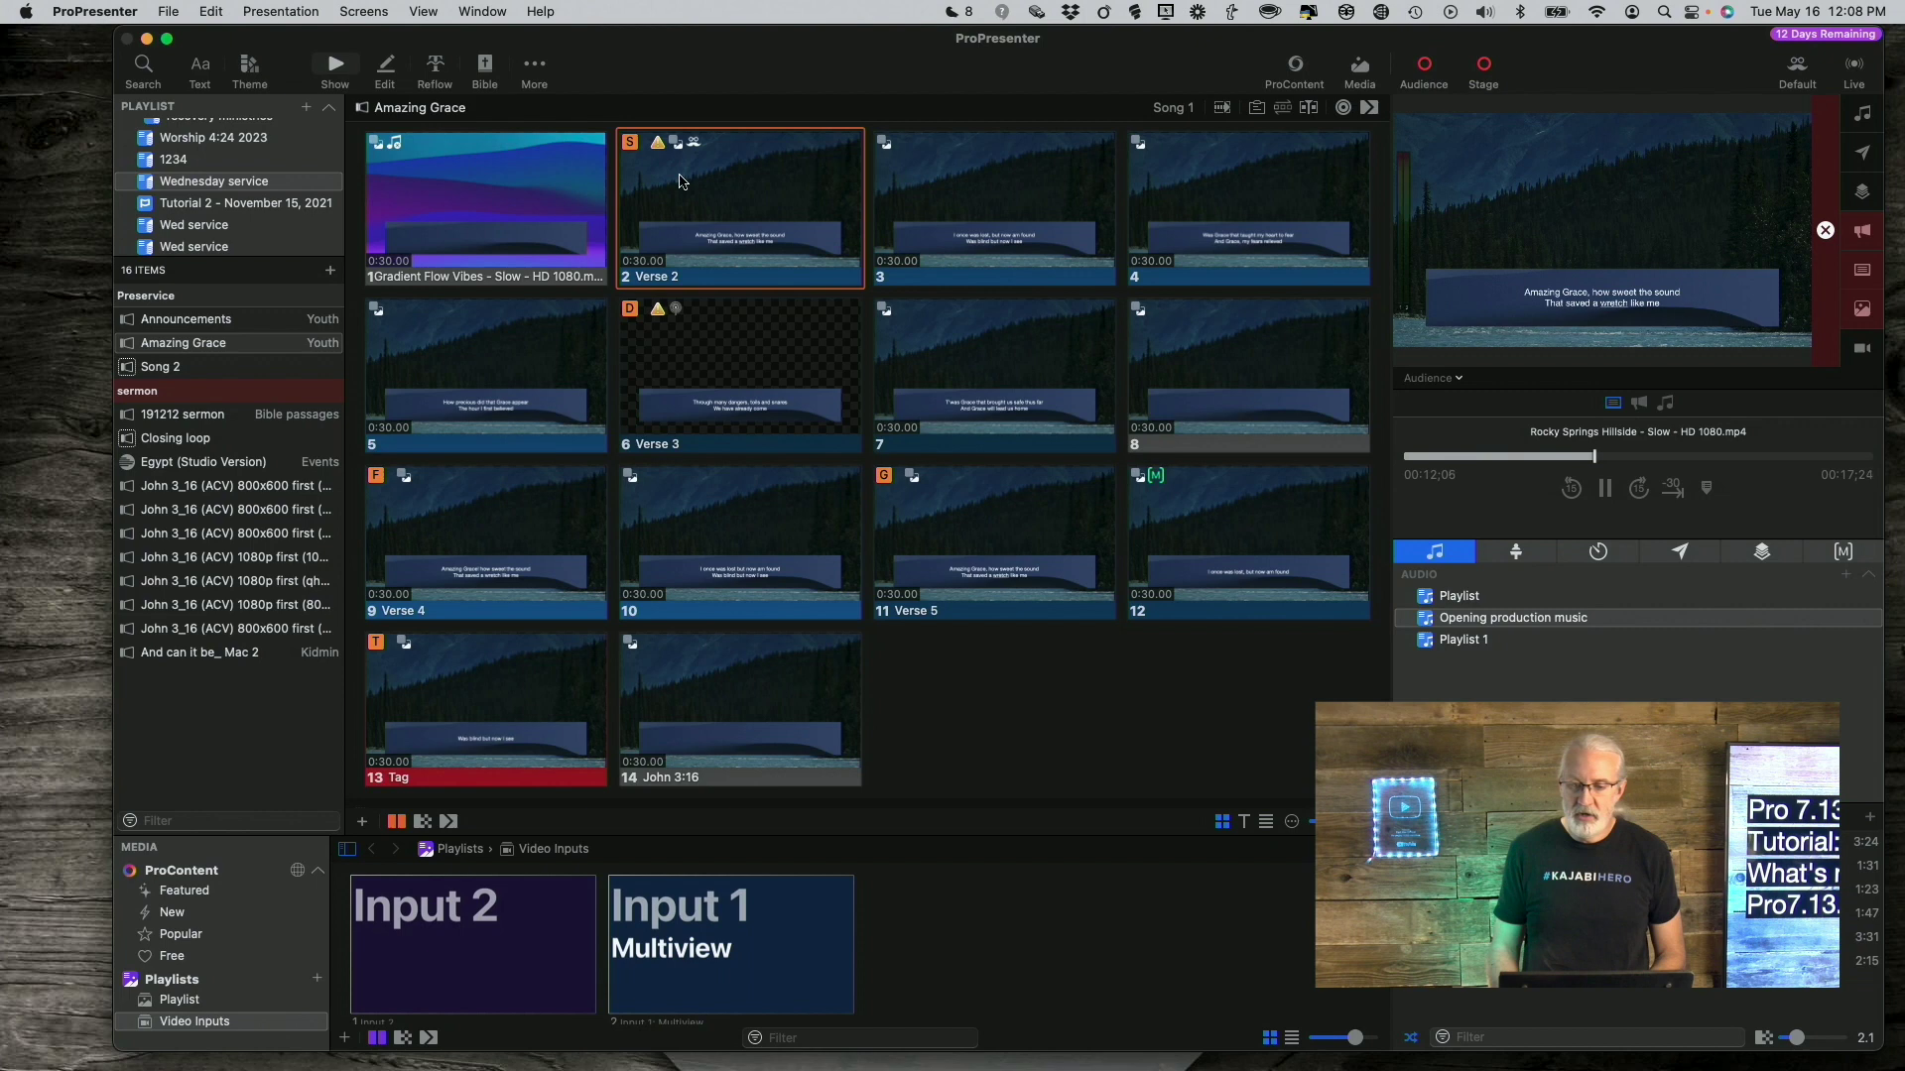
click(951, 190)
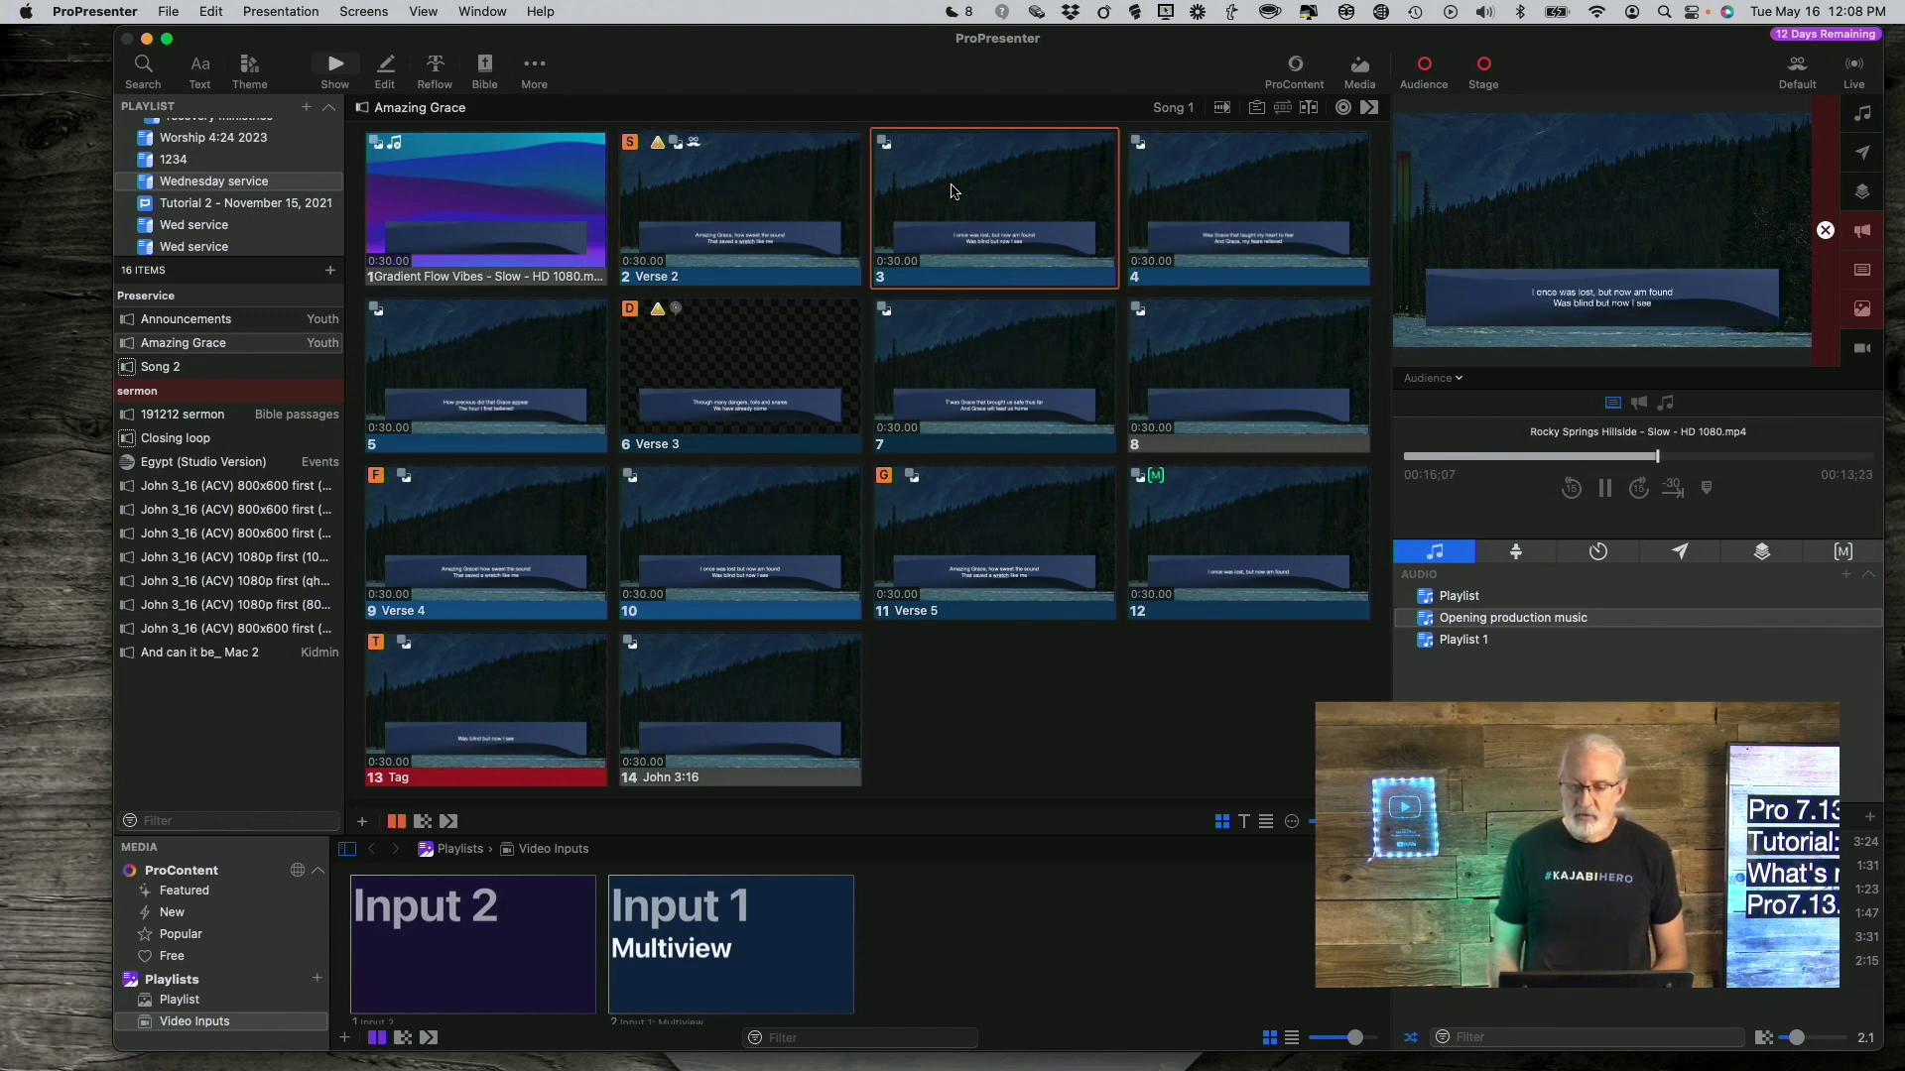
double_click(1673, 306)
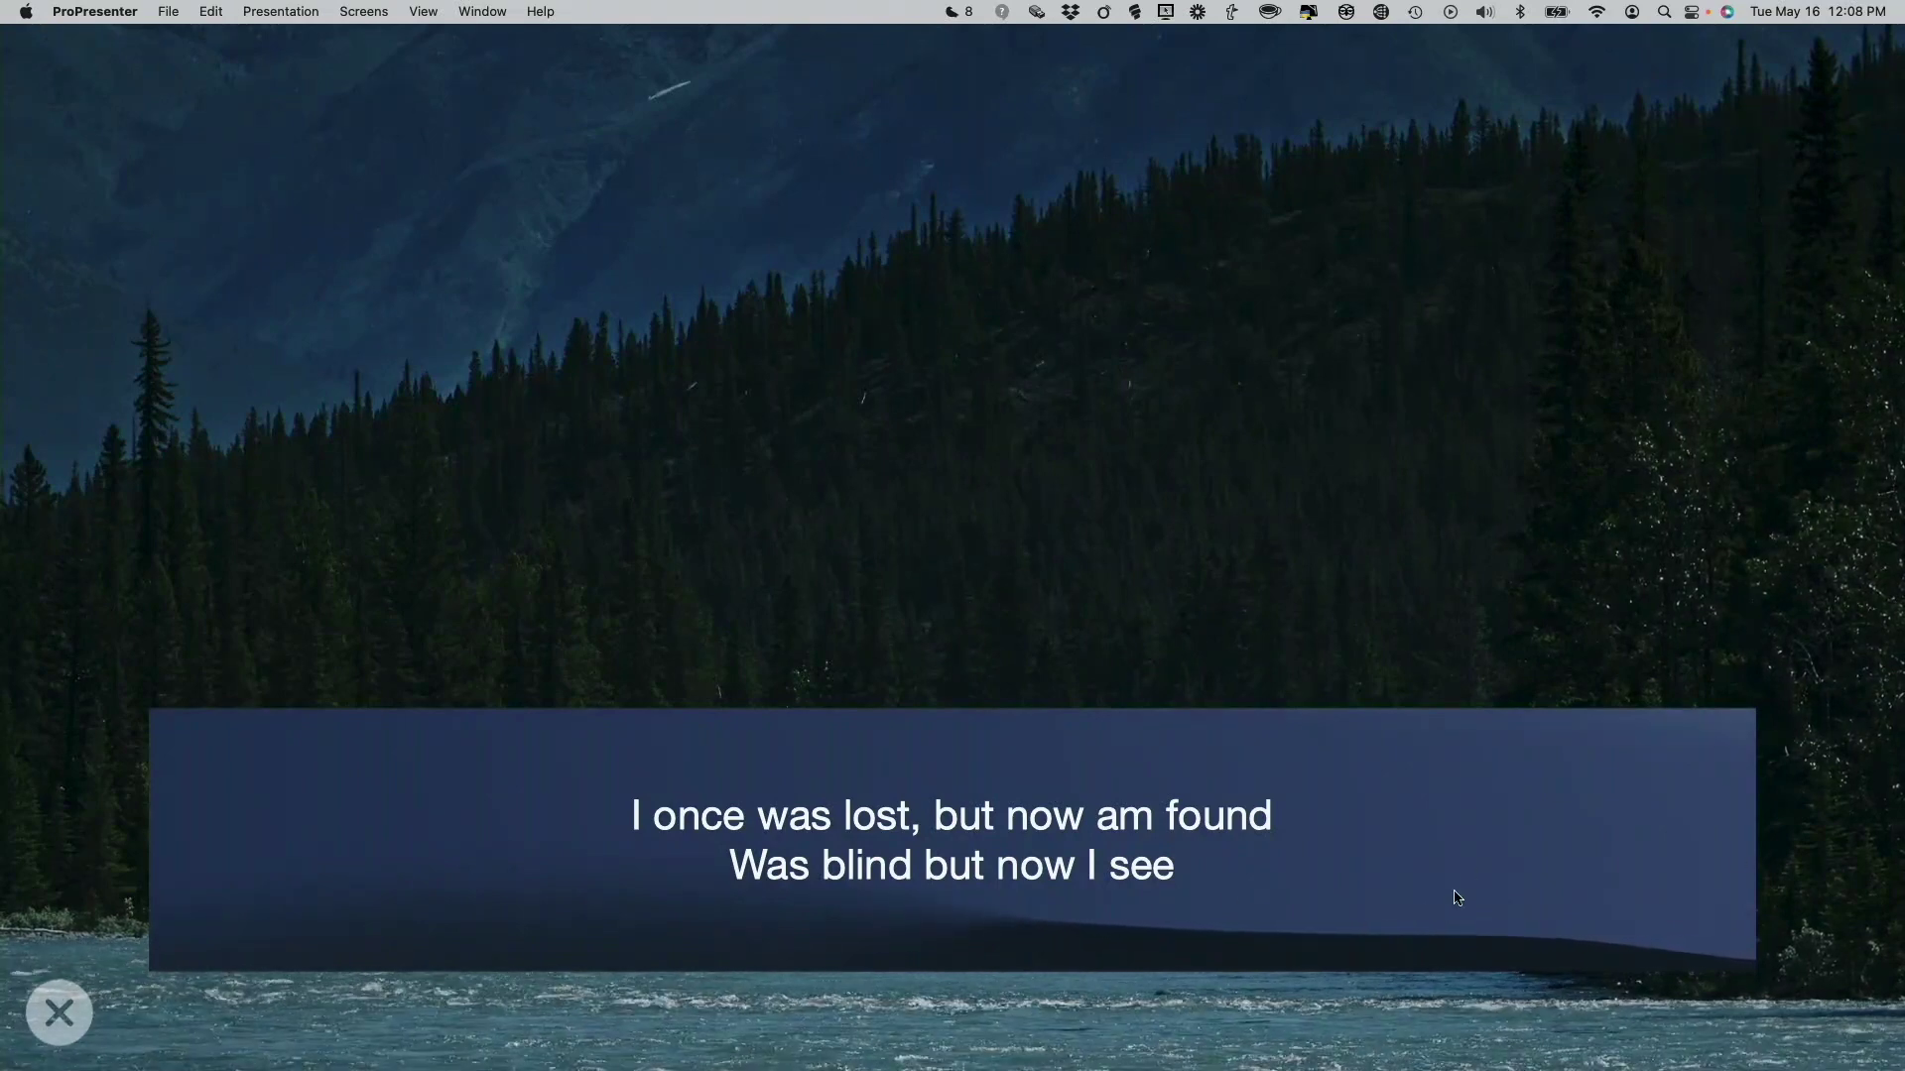
key(Right)
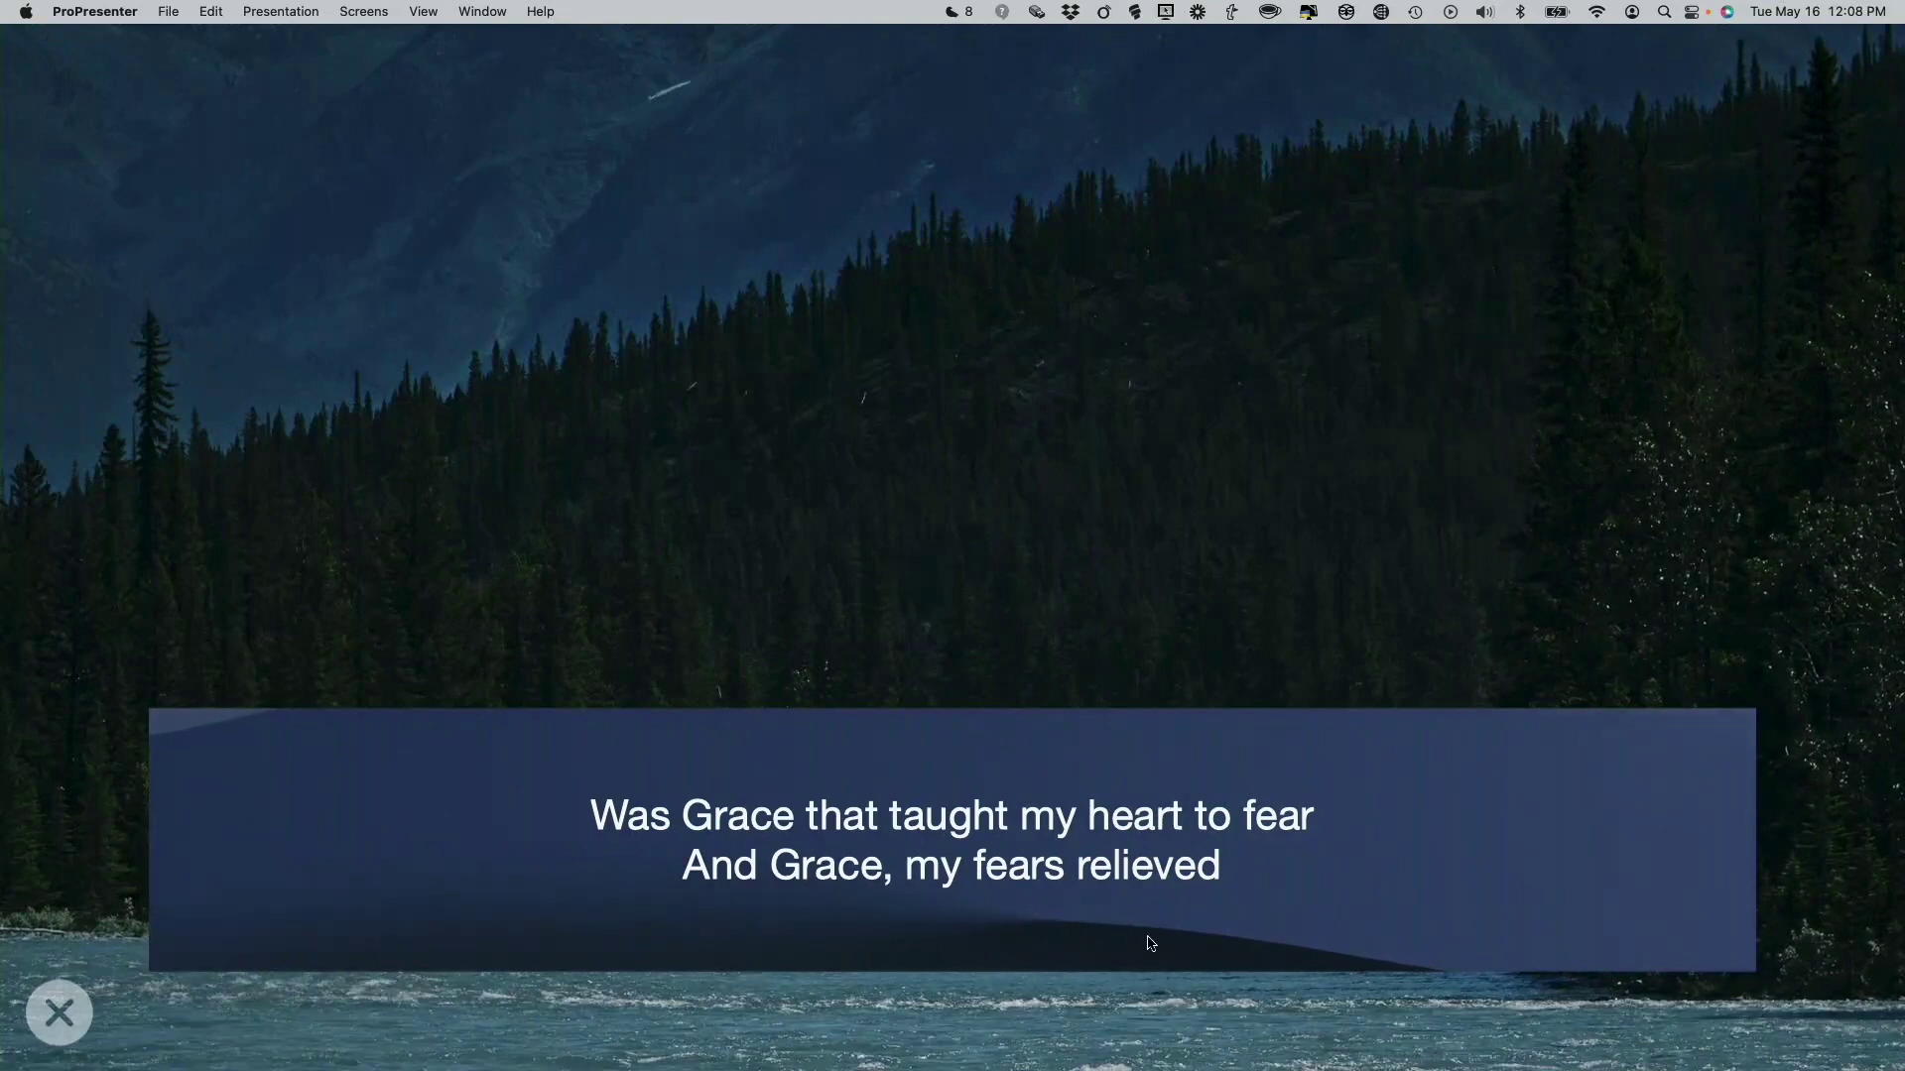
key(Right)
key(Right)
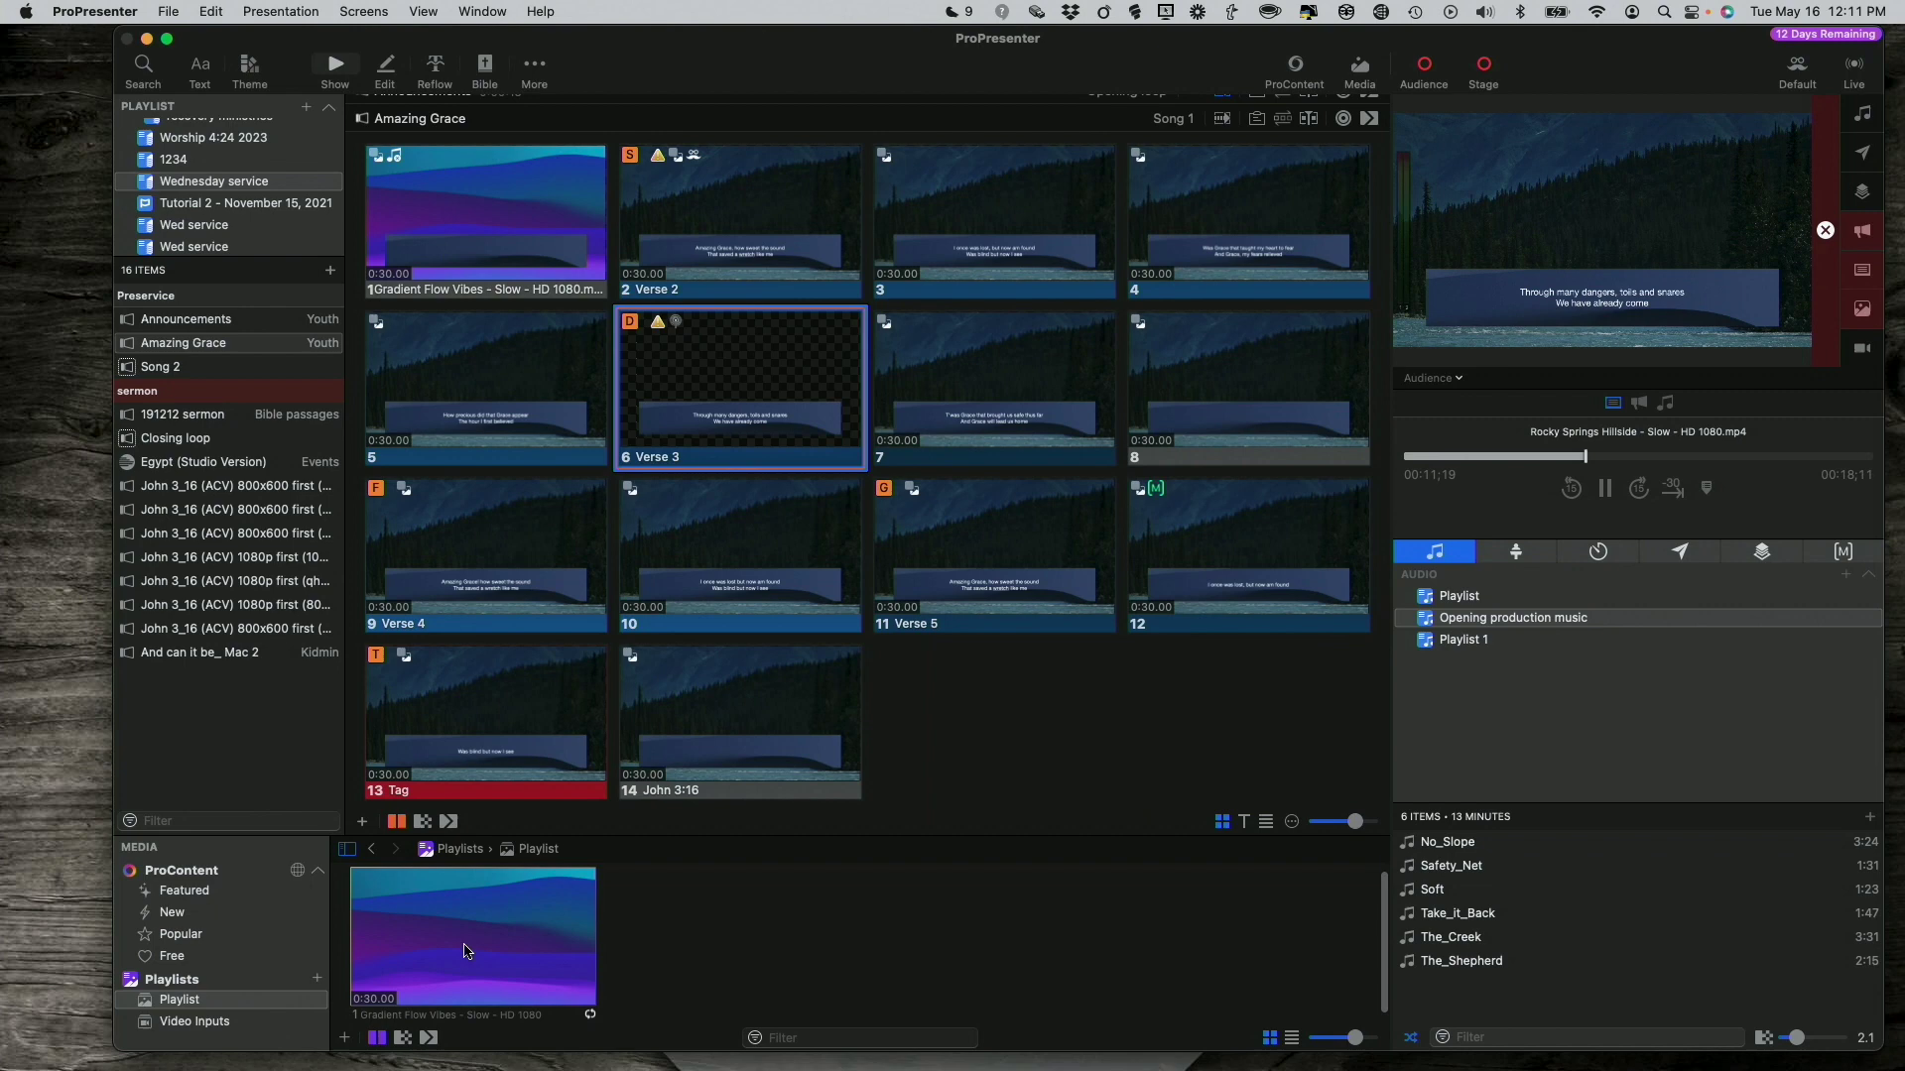
Step: Add the Gradient Flow Vibes - Slow - HD 1080 video to slide 6, Verse 3, and open its media inspector
drag(464, 951, 737, 389)
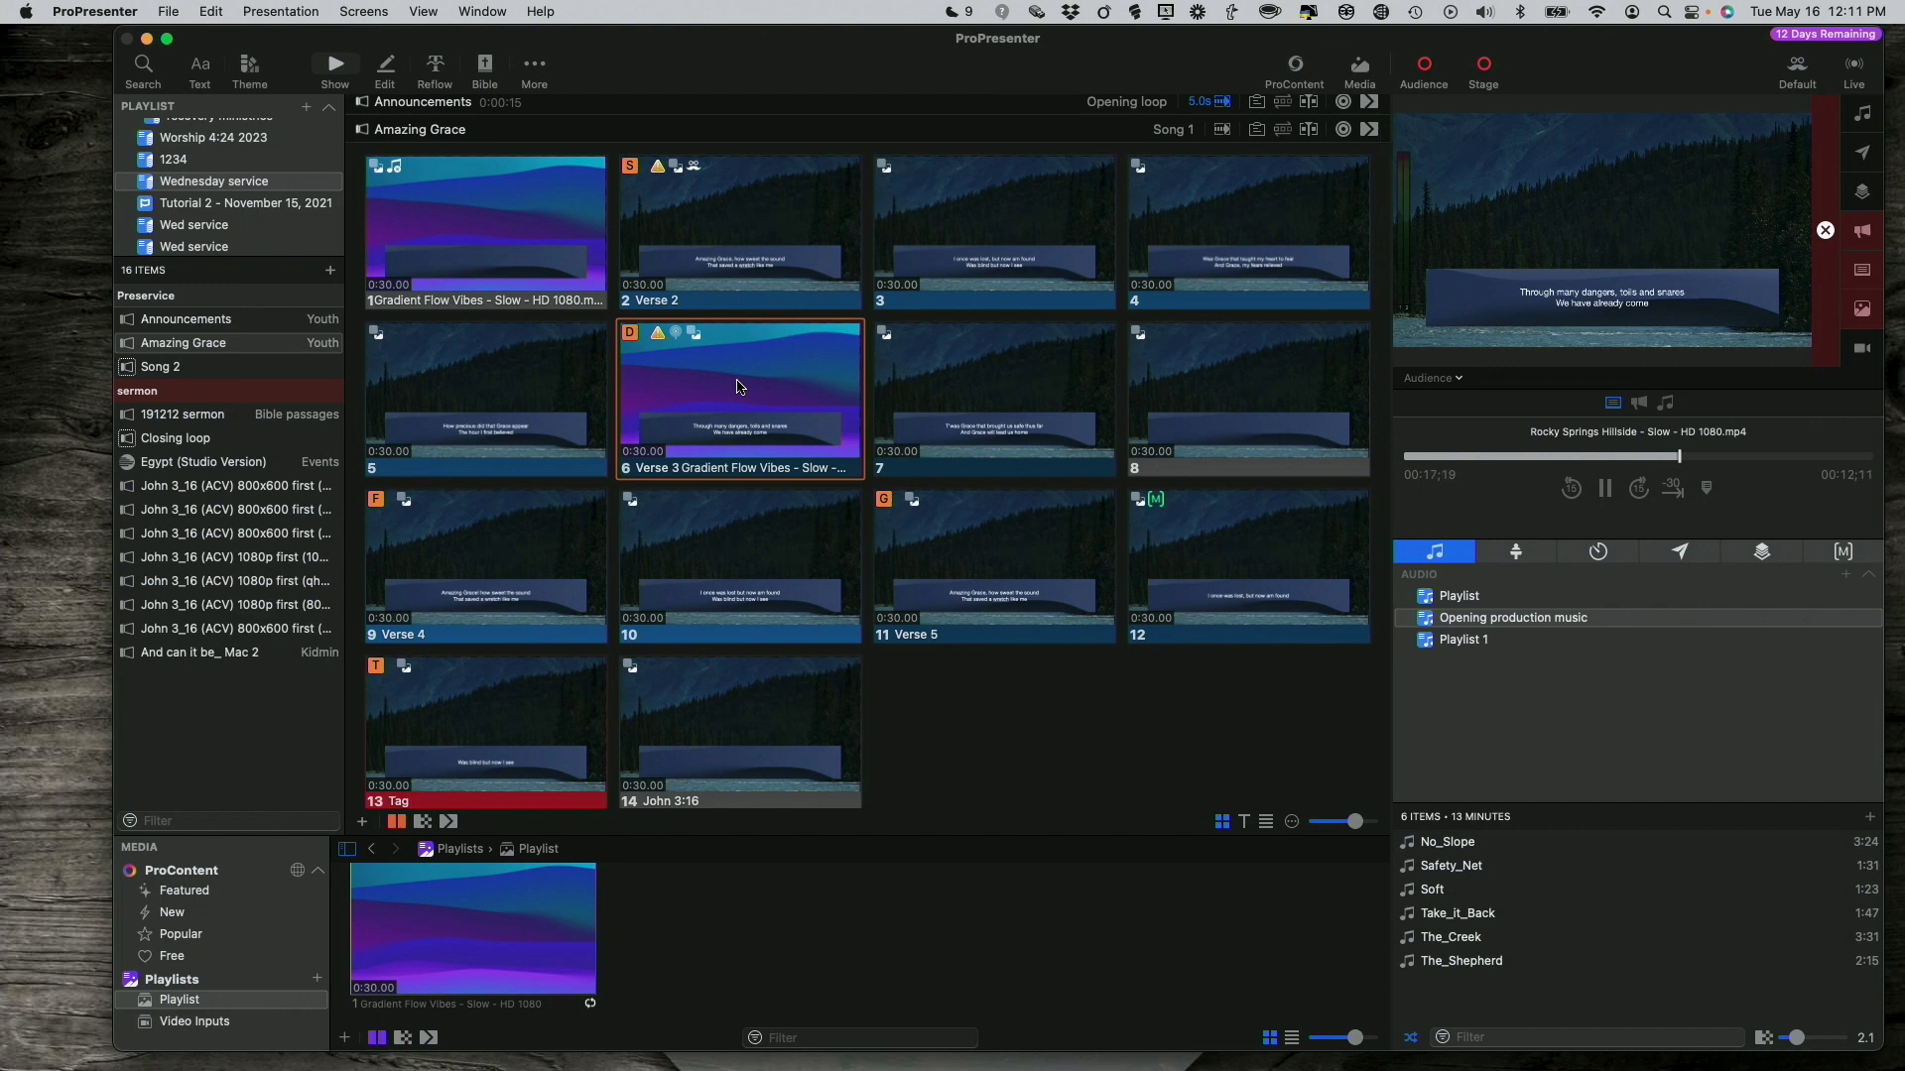
scroll(739, 382, down, 2)
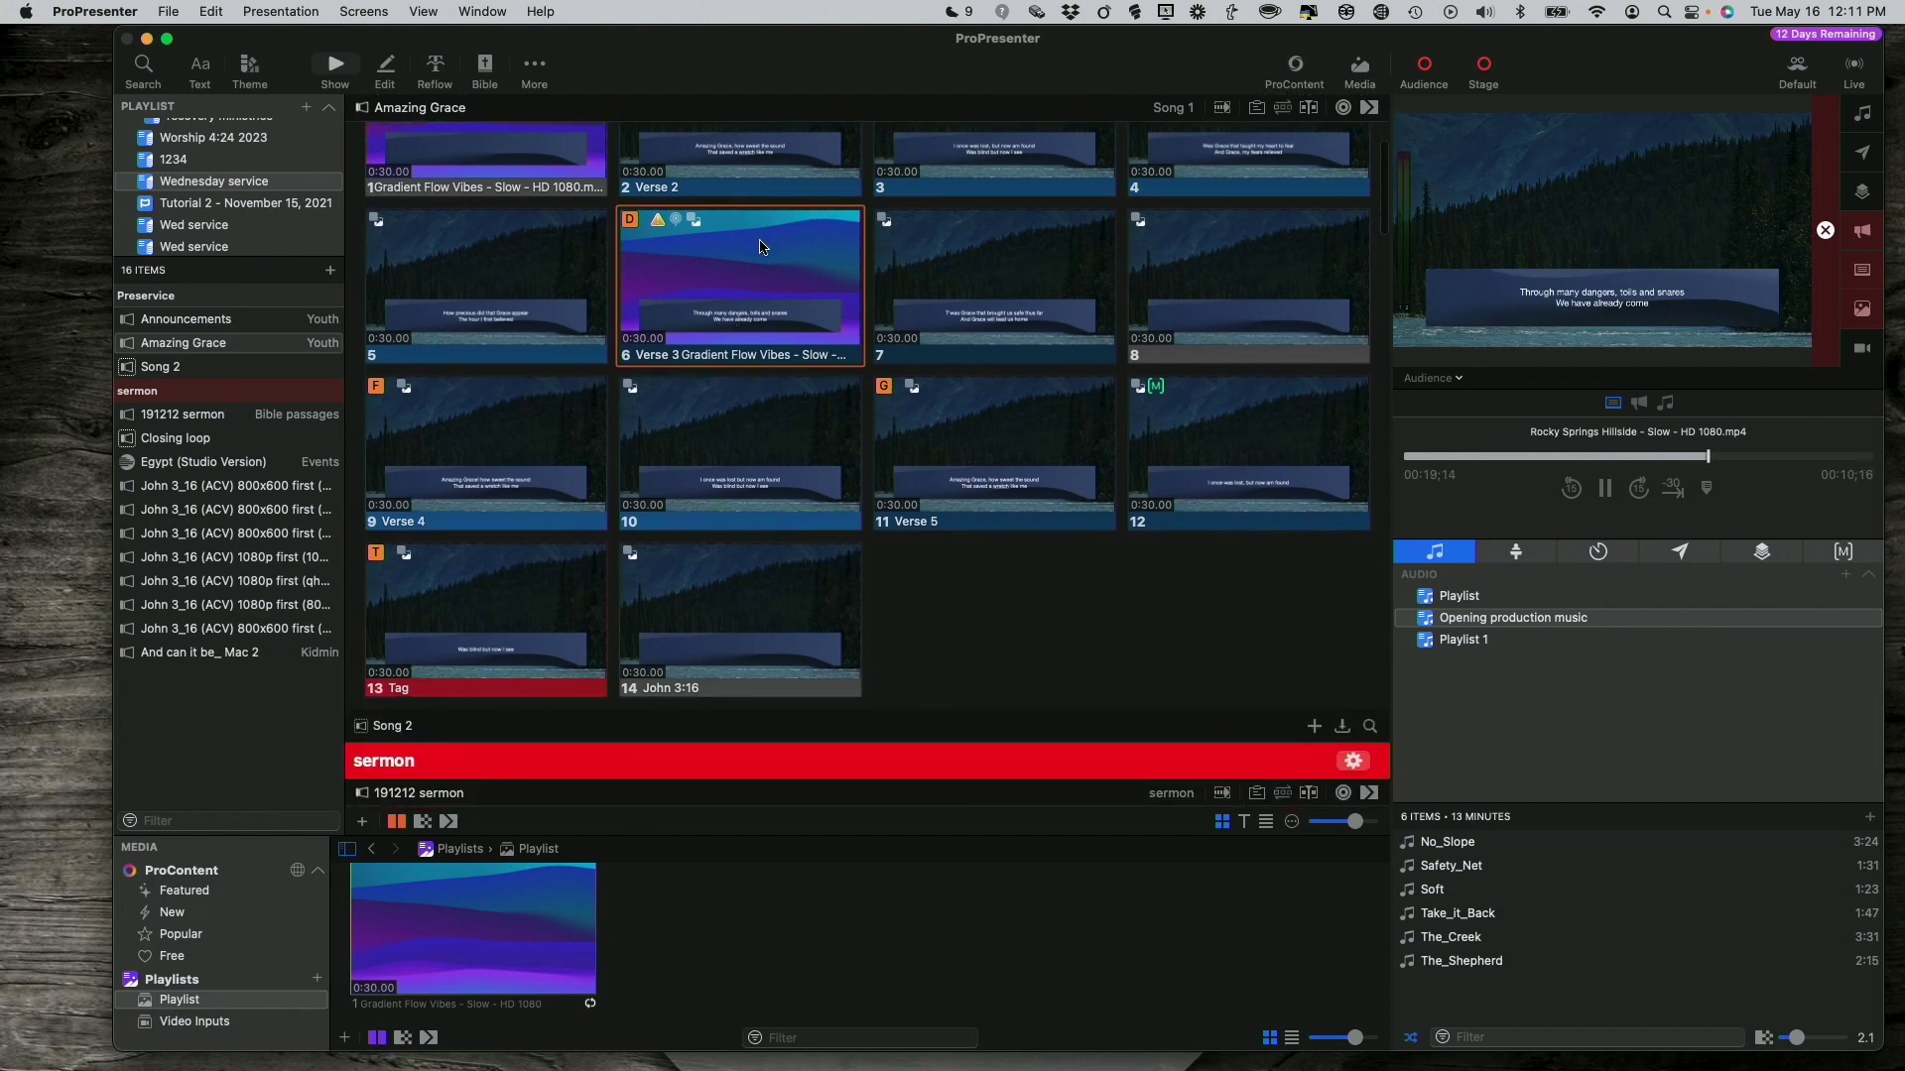
right_click(762, 246)
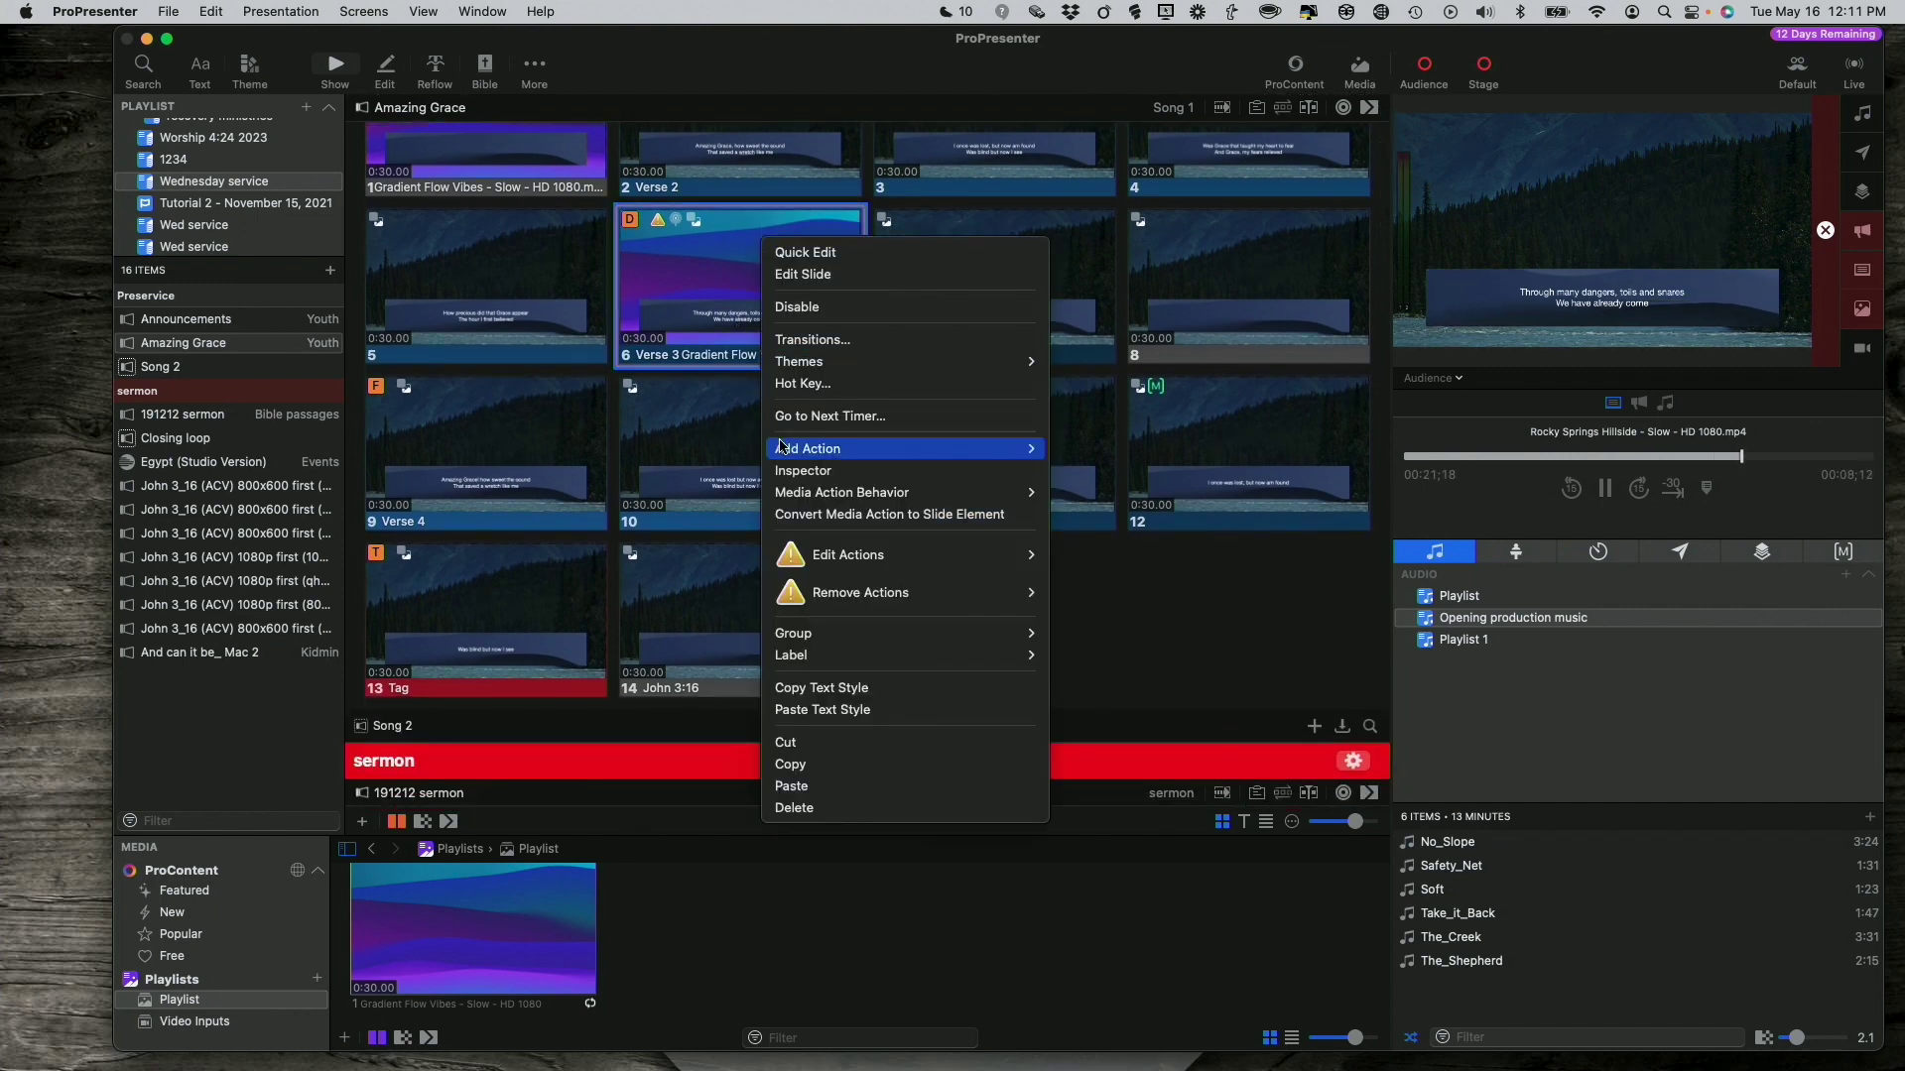
click(819, 474)
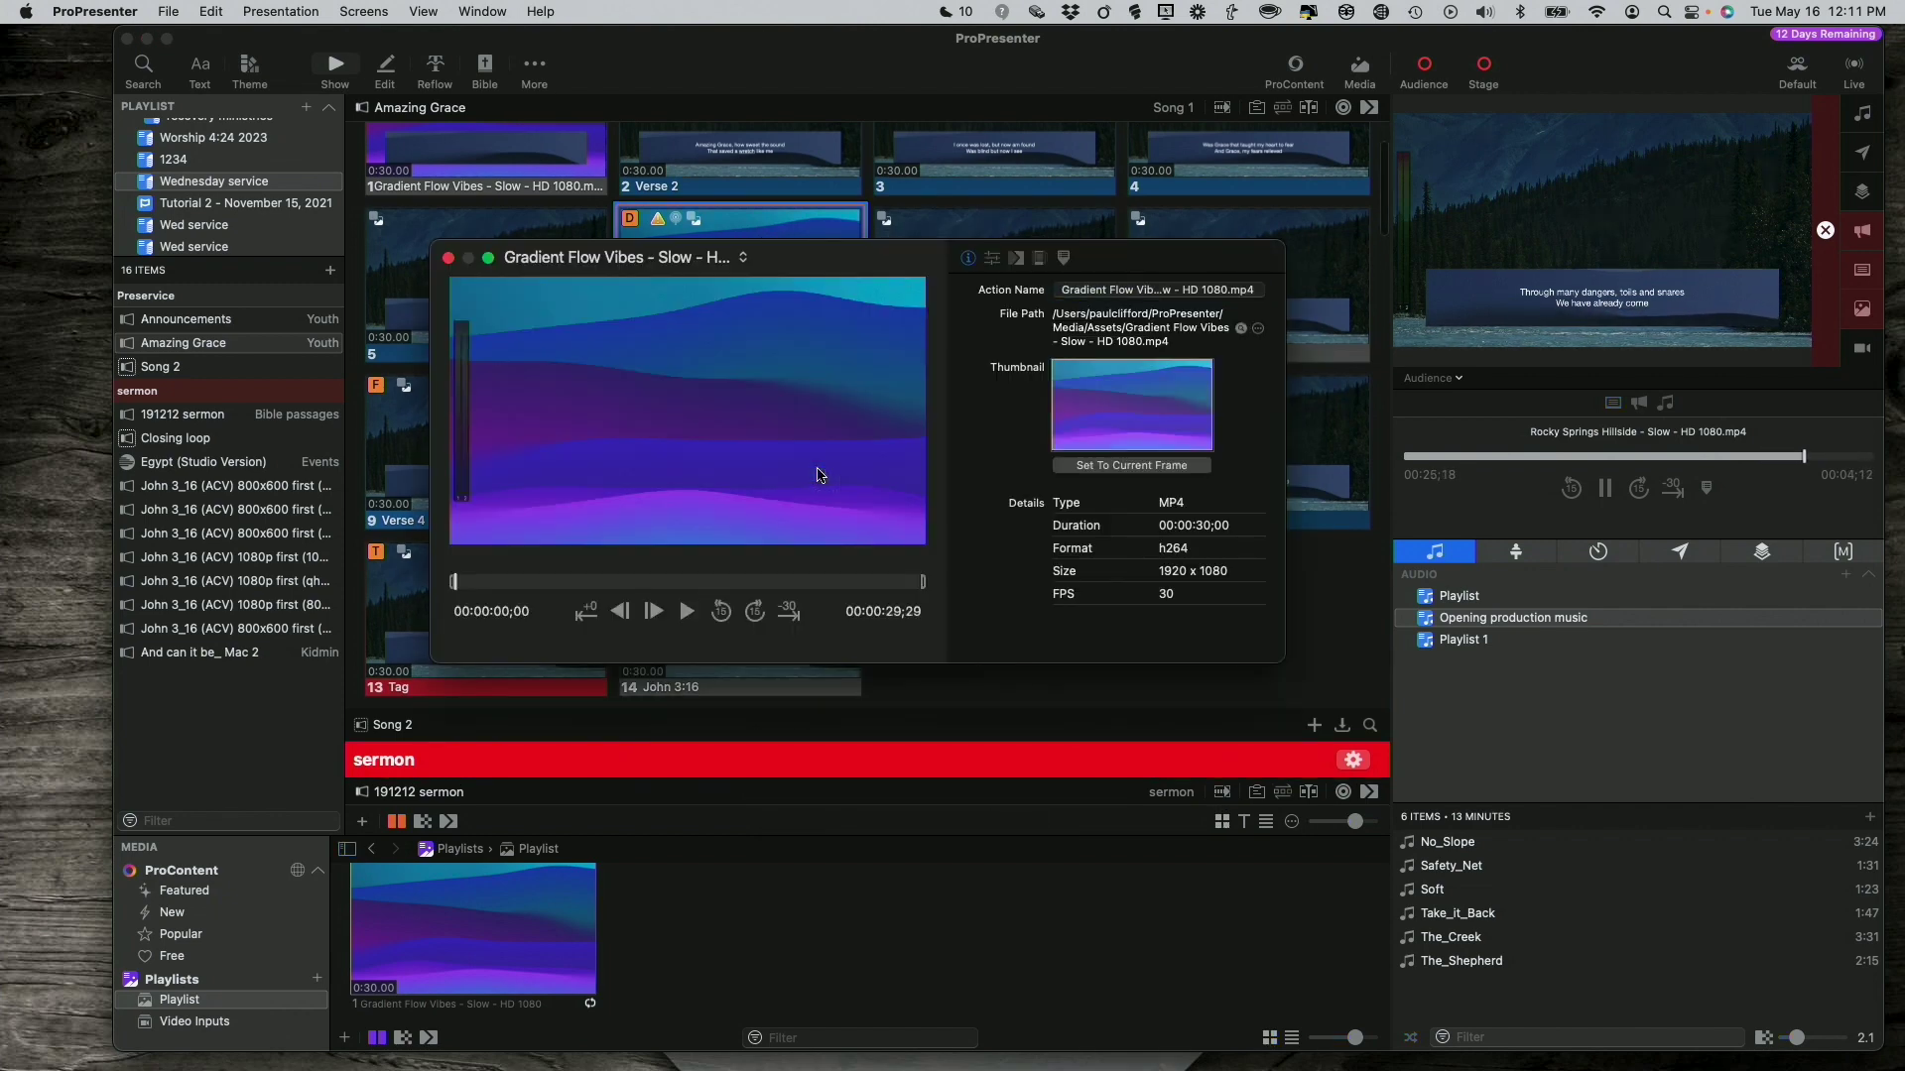
Step: Examine the playback settings and Retrigger choices of slide 6's background video, and close the inspector
click(991, 258)
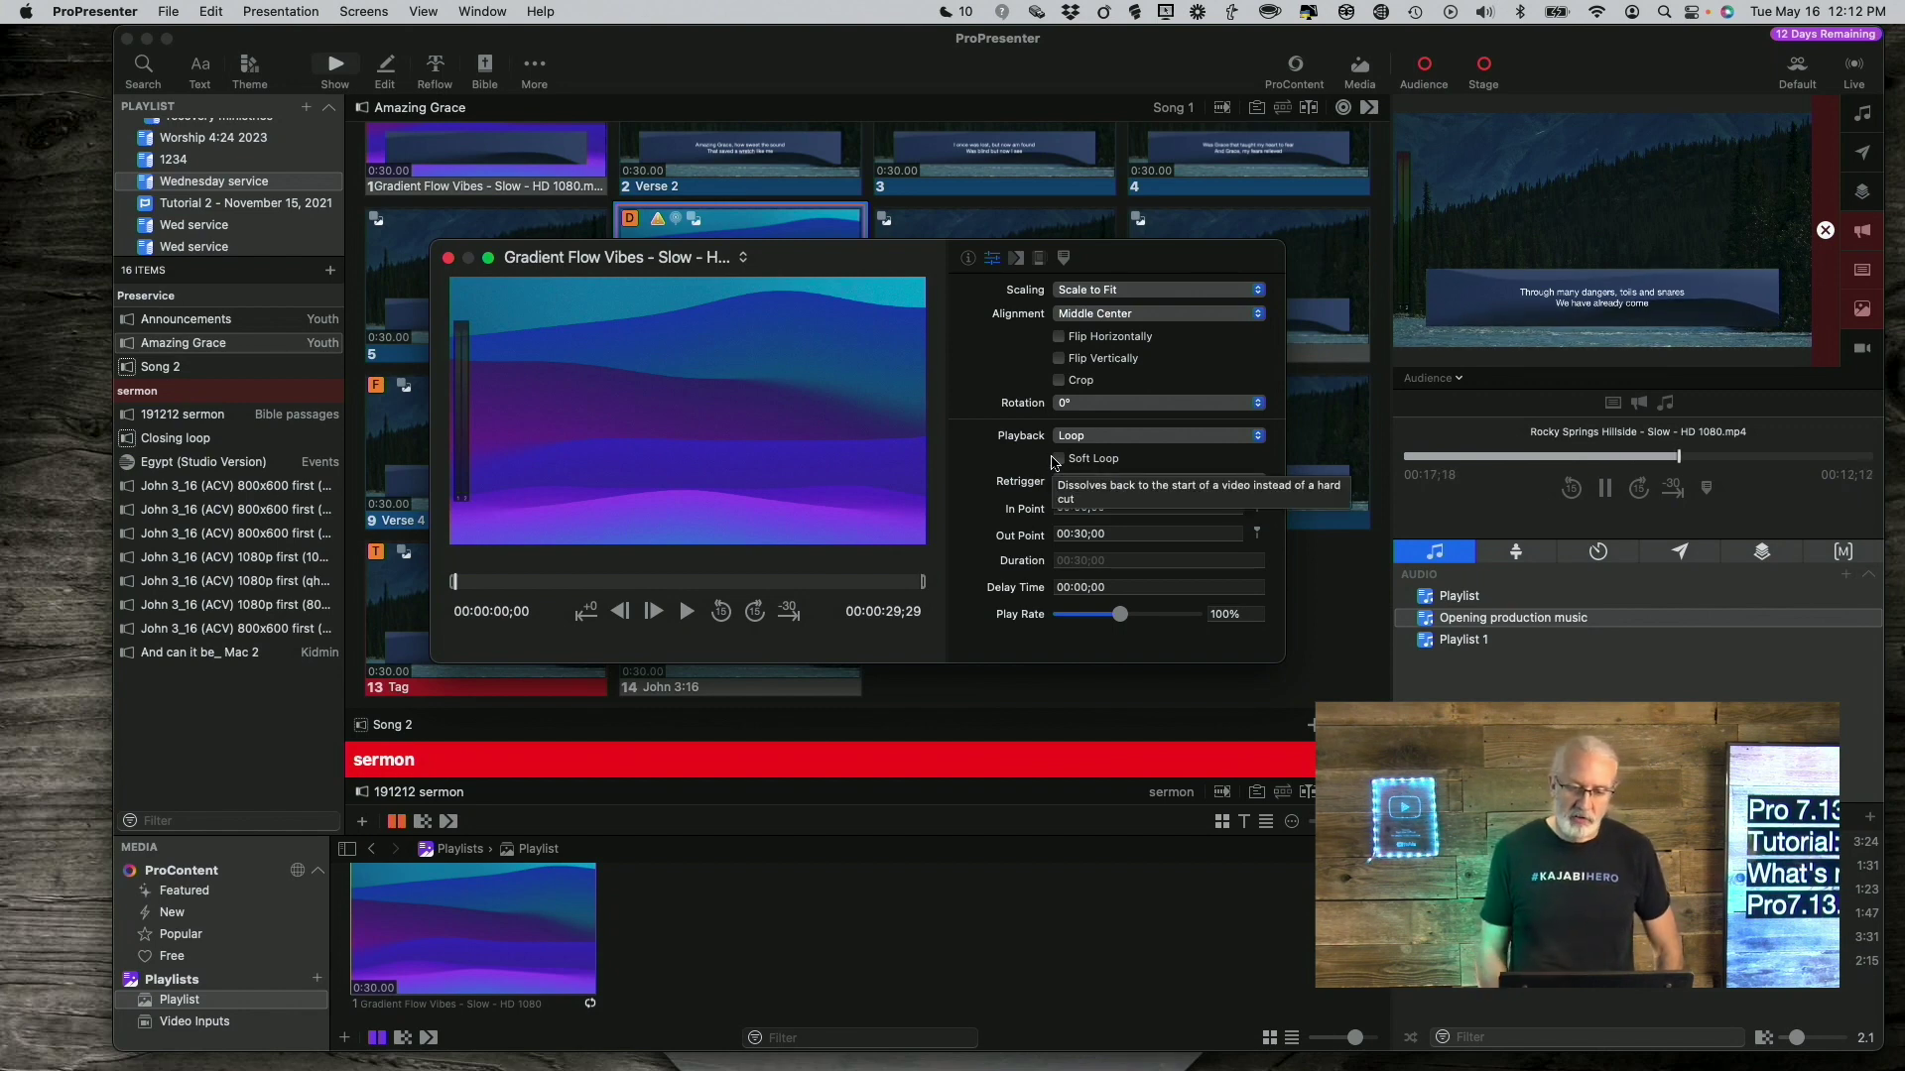
click(969, 259)
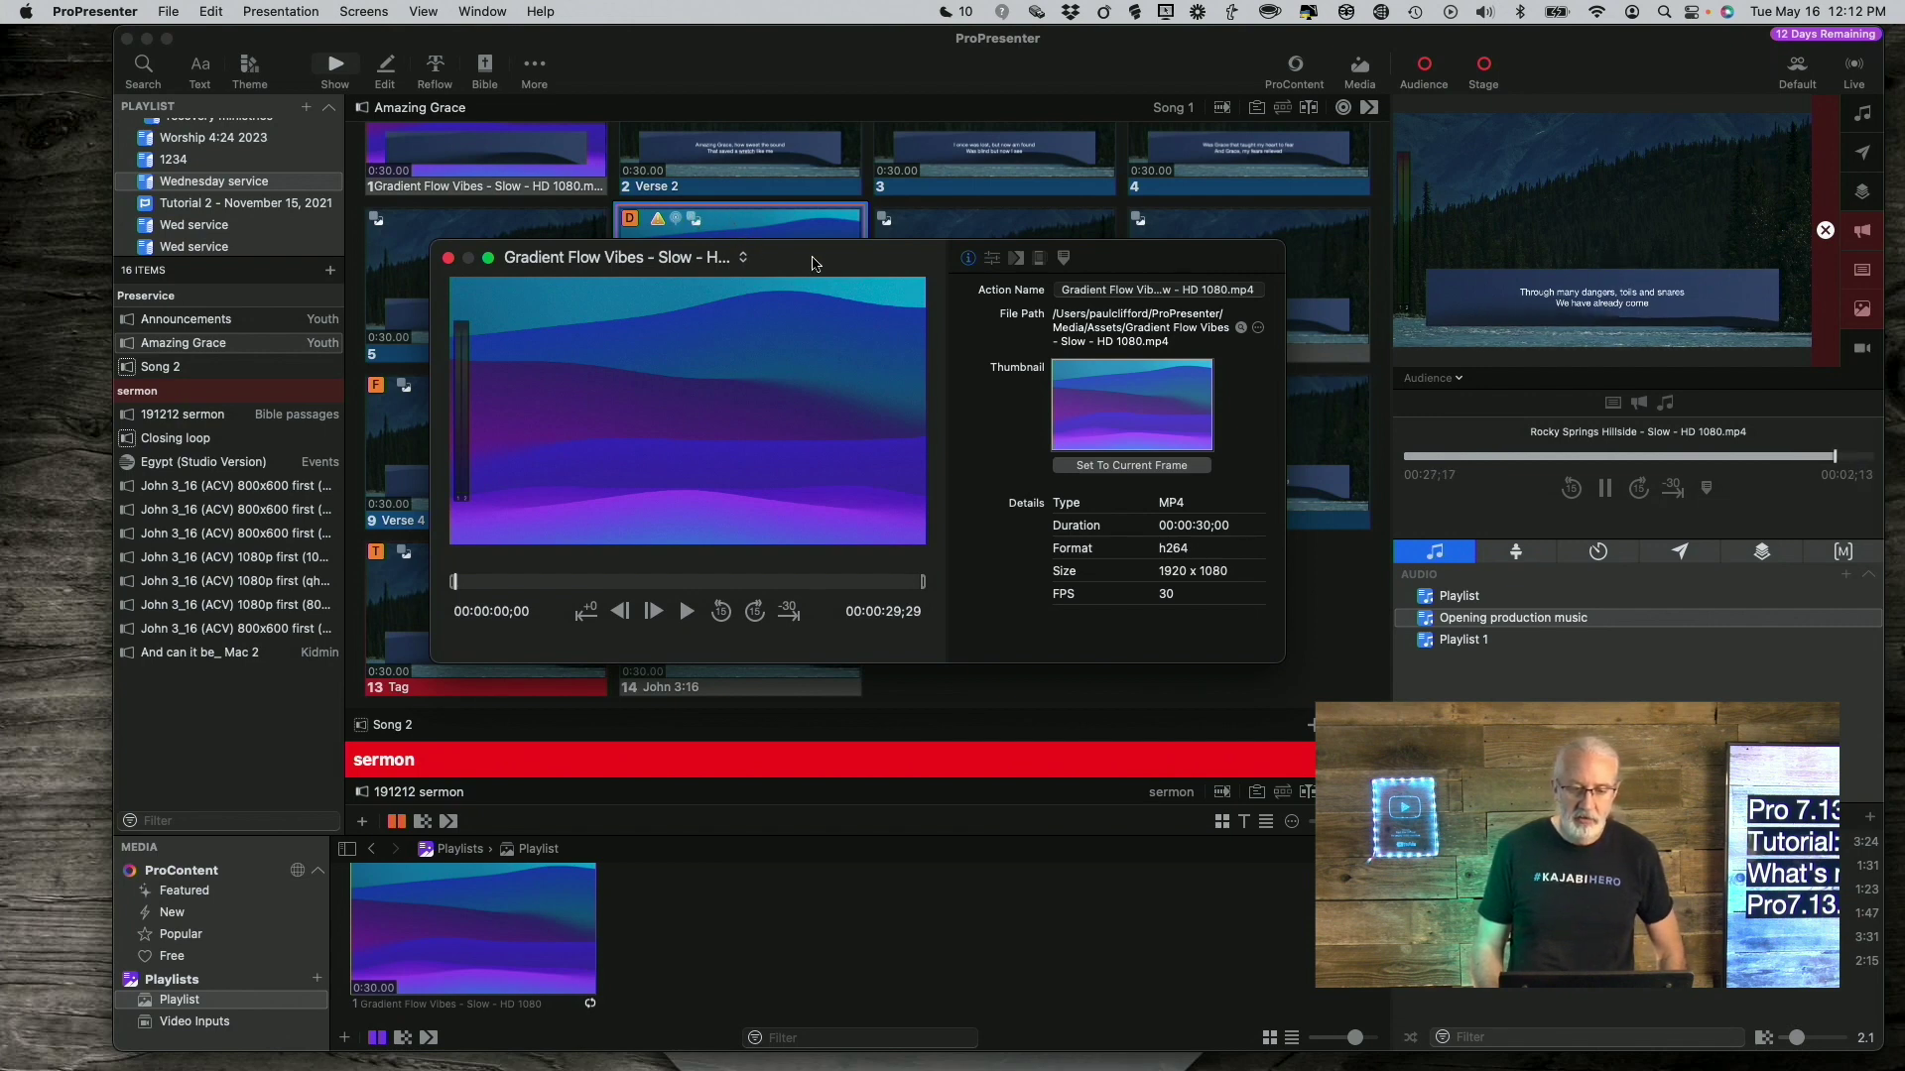
click(991, 260)
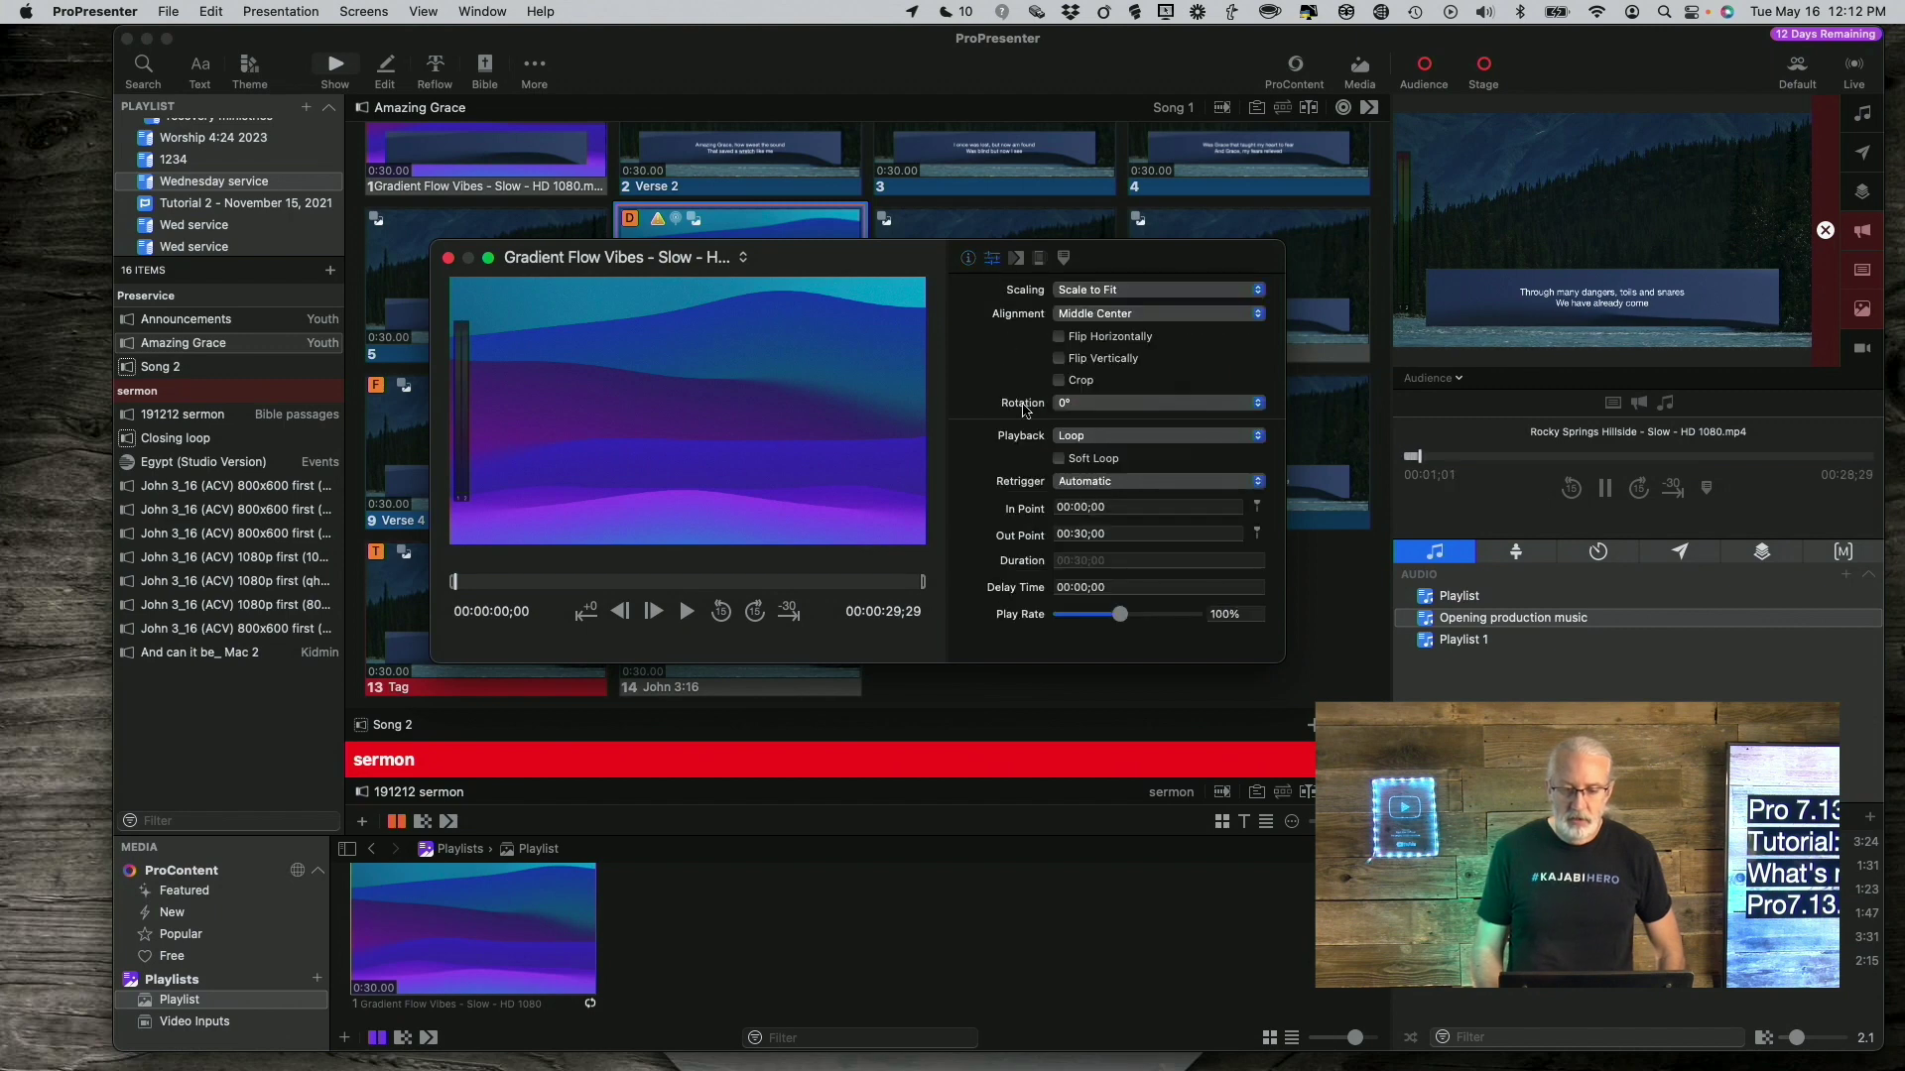
click(1118, 488)
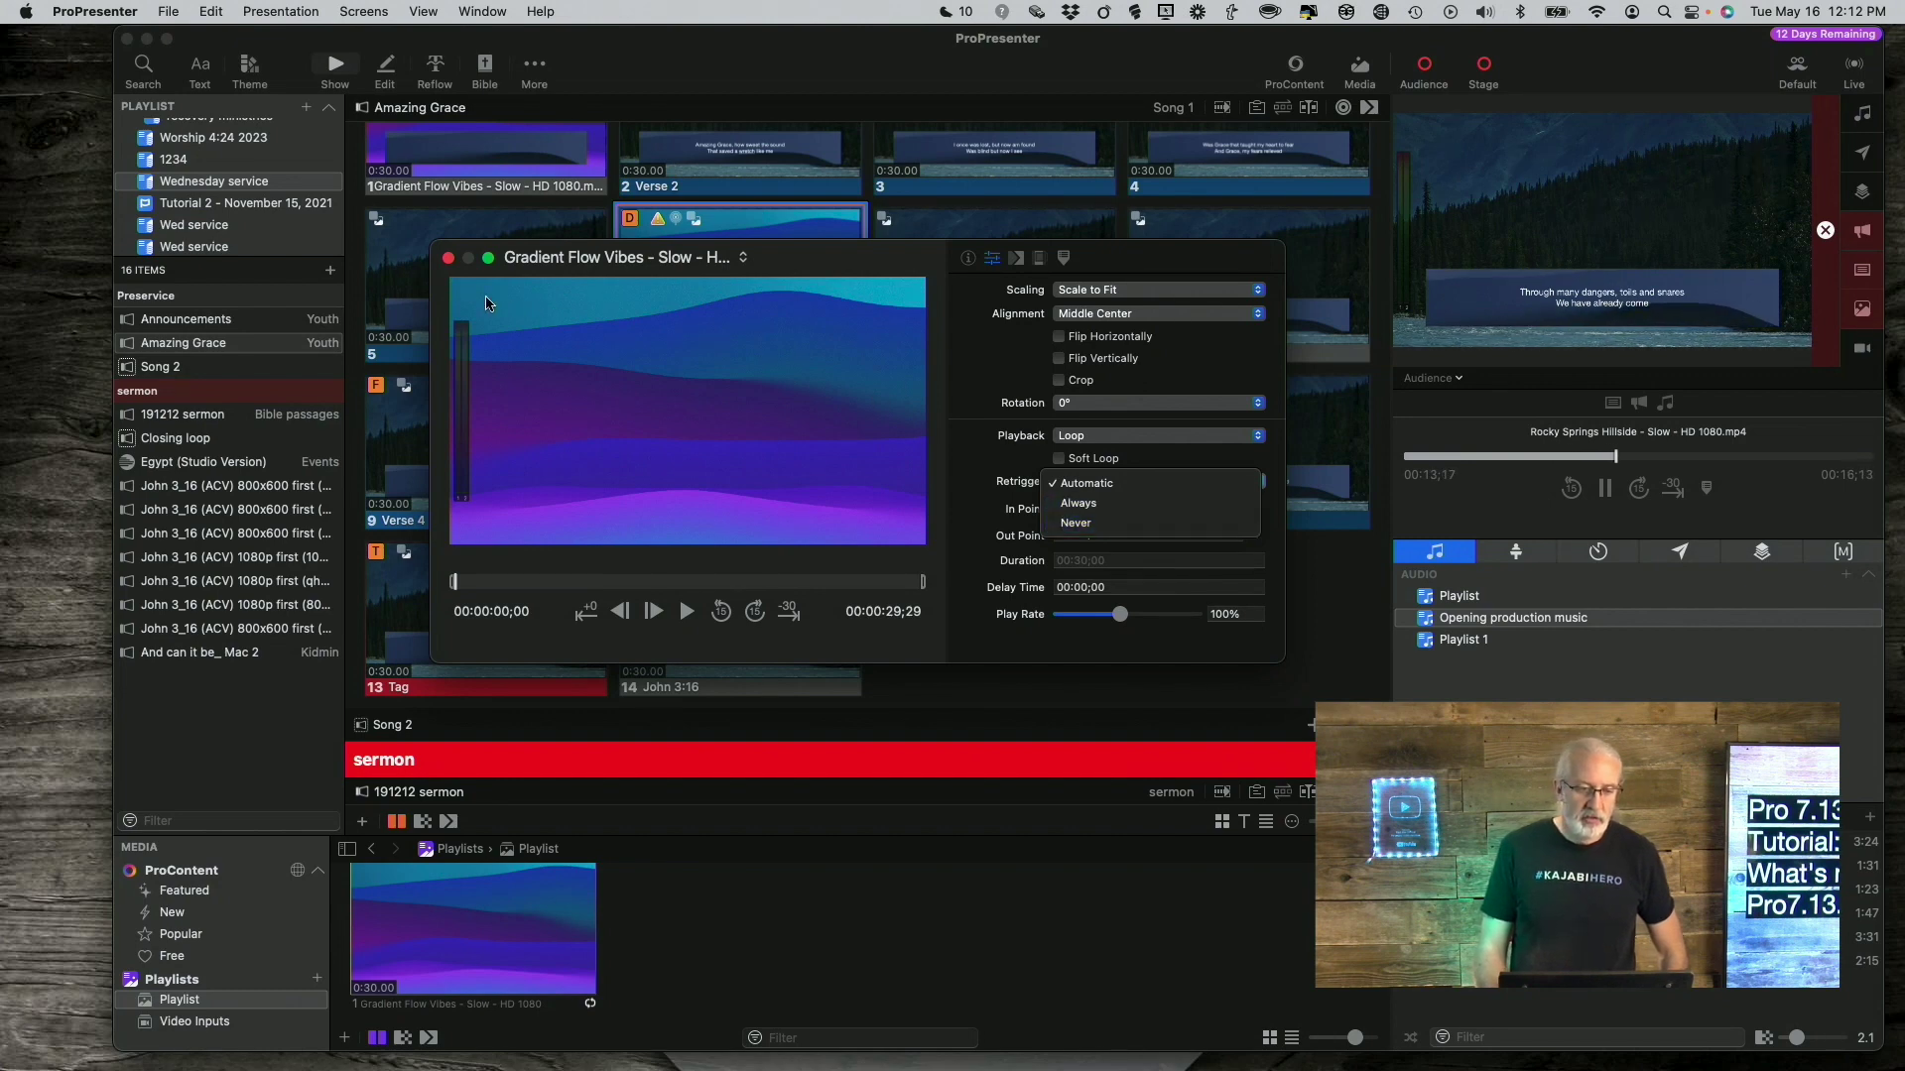
click(448, 258)
click(448, 258)
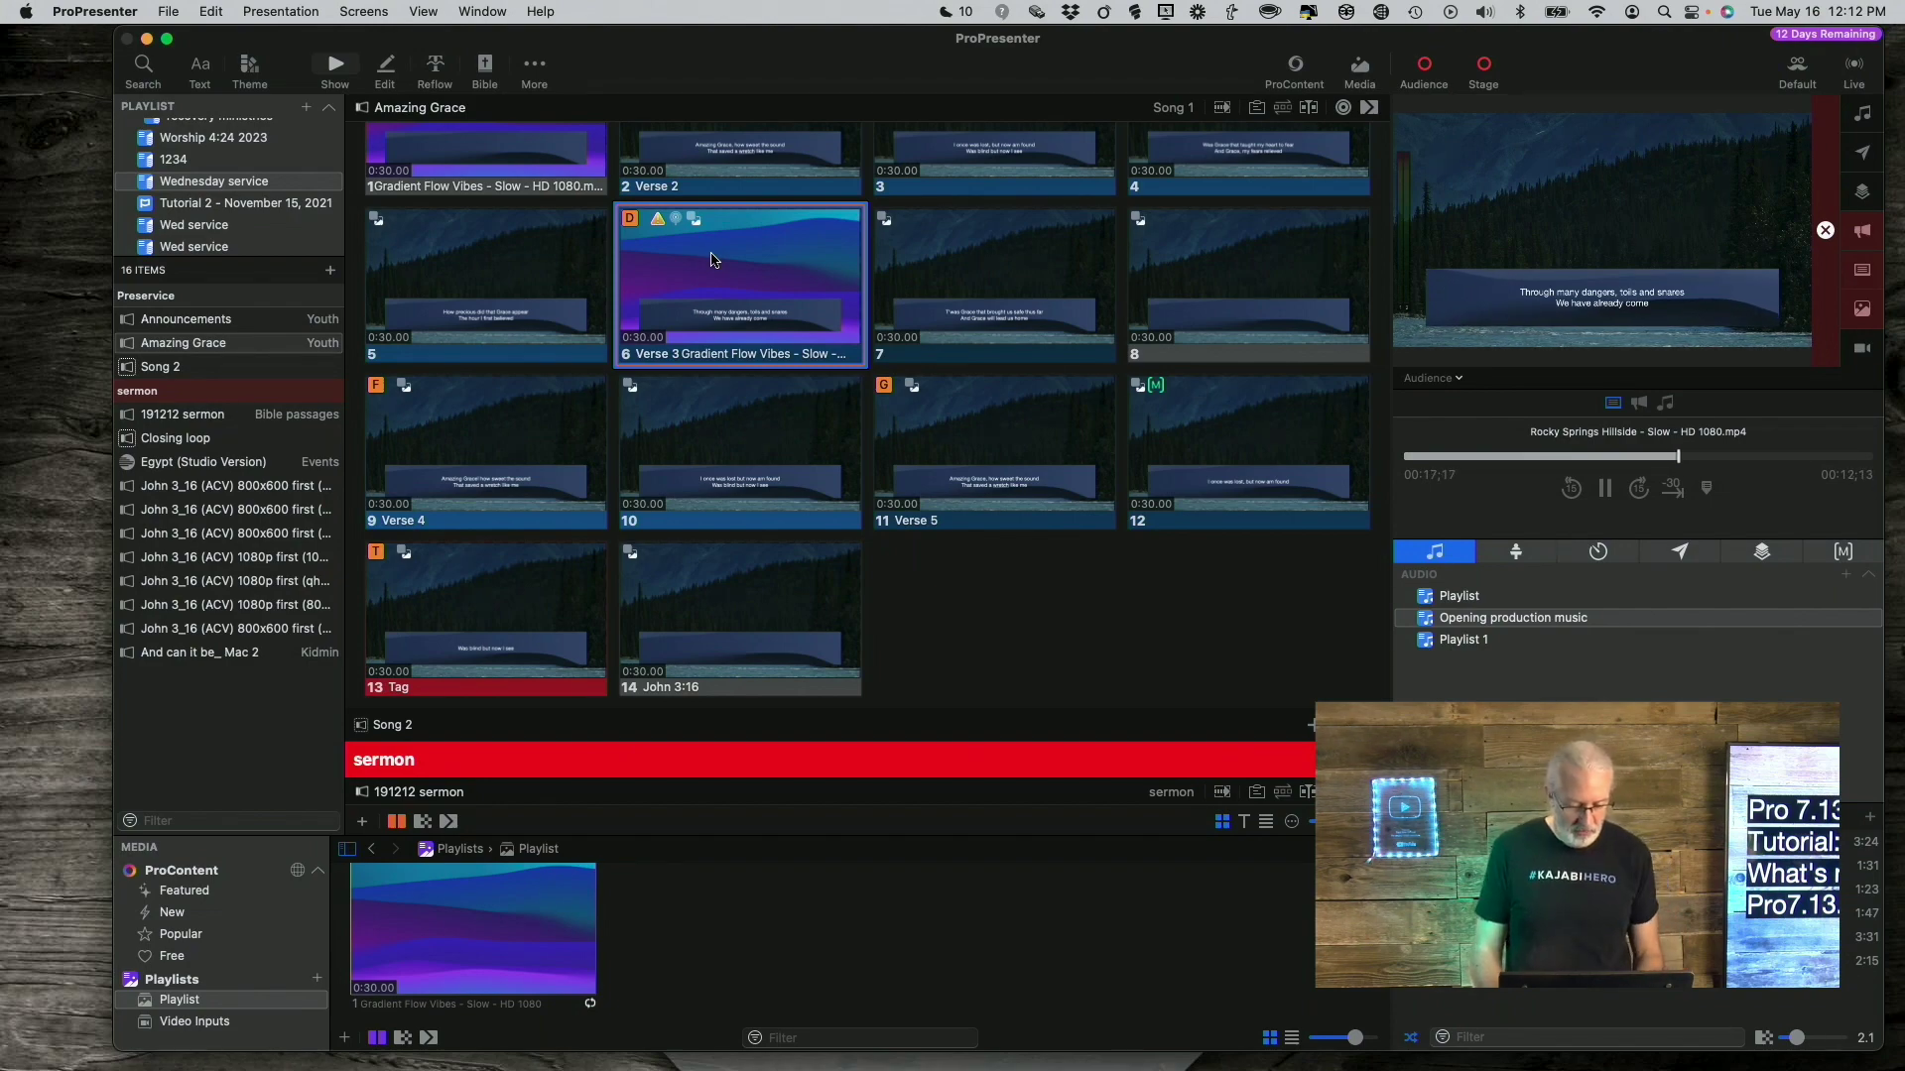
Step: View slide 6's live output at full size and return to the slide grid
key(super+1)
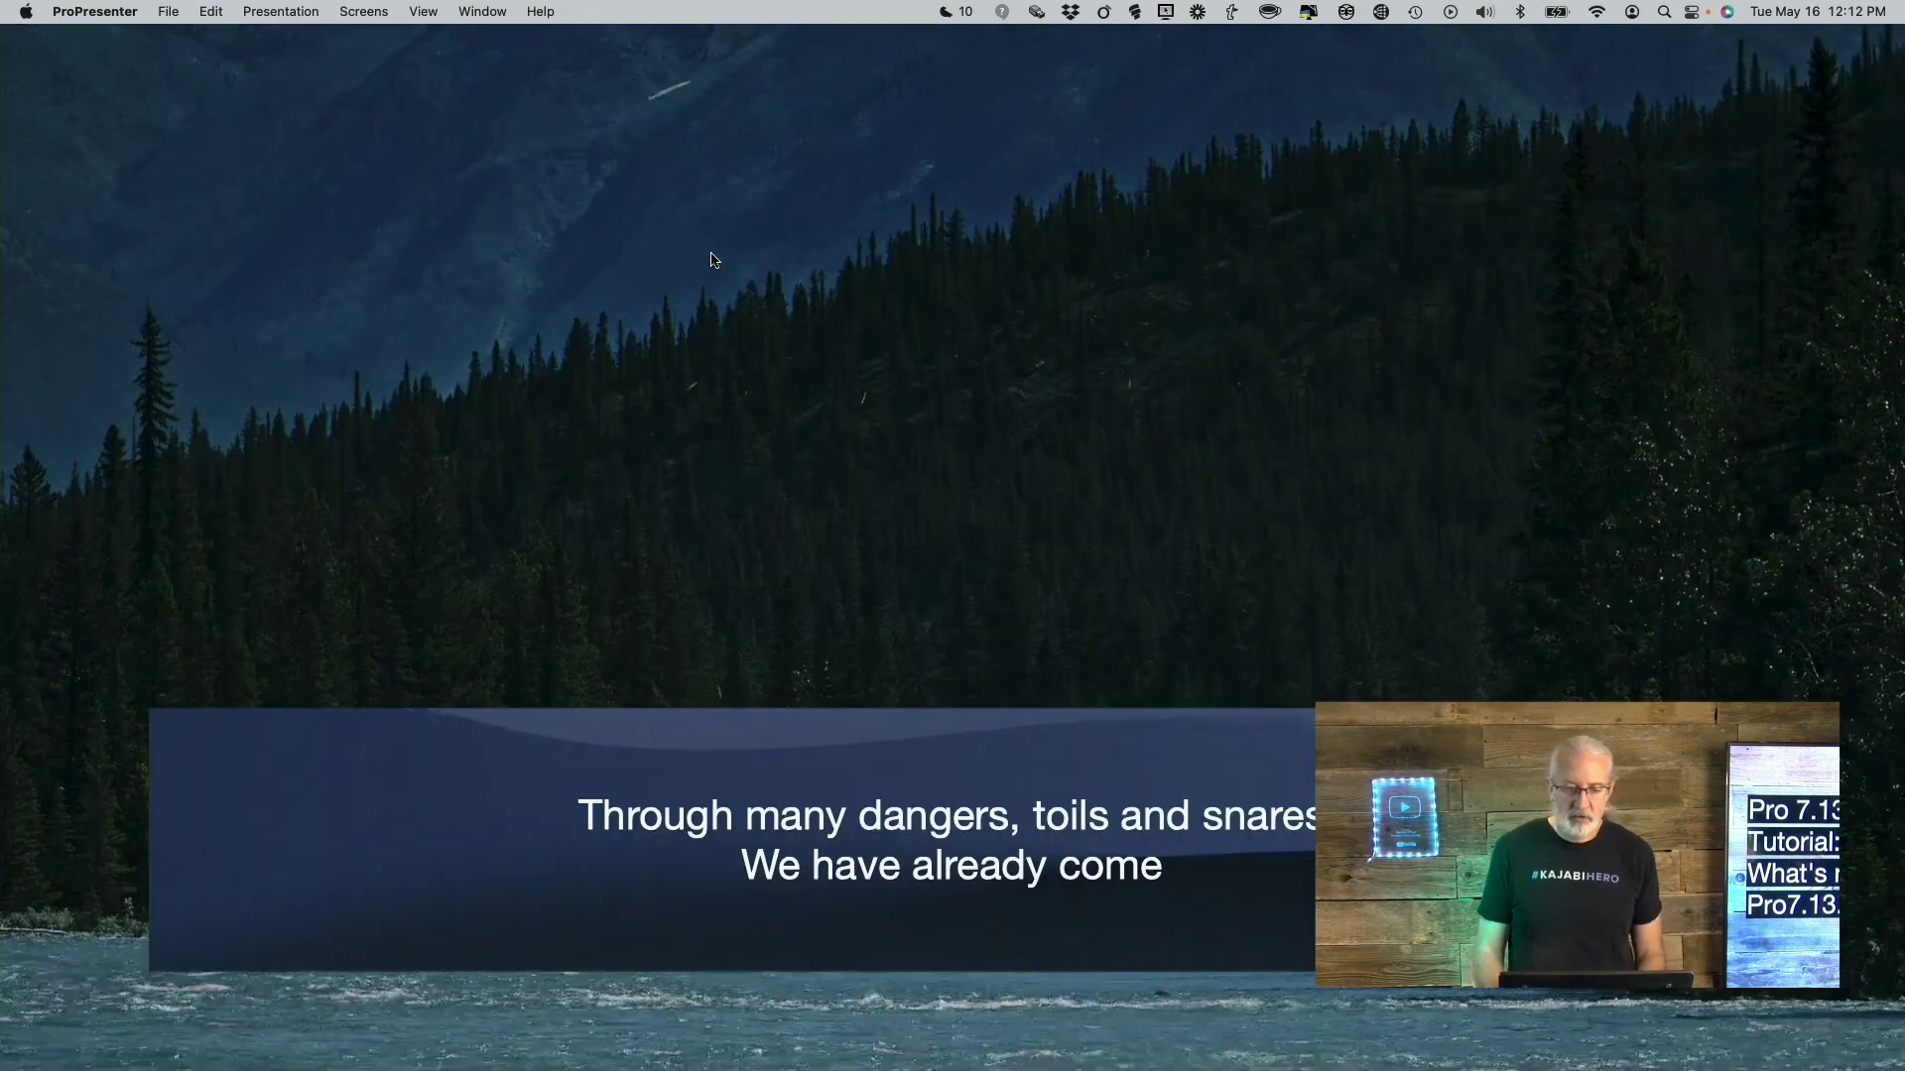
key(super+1)
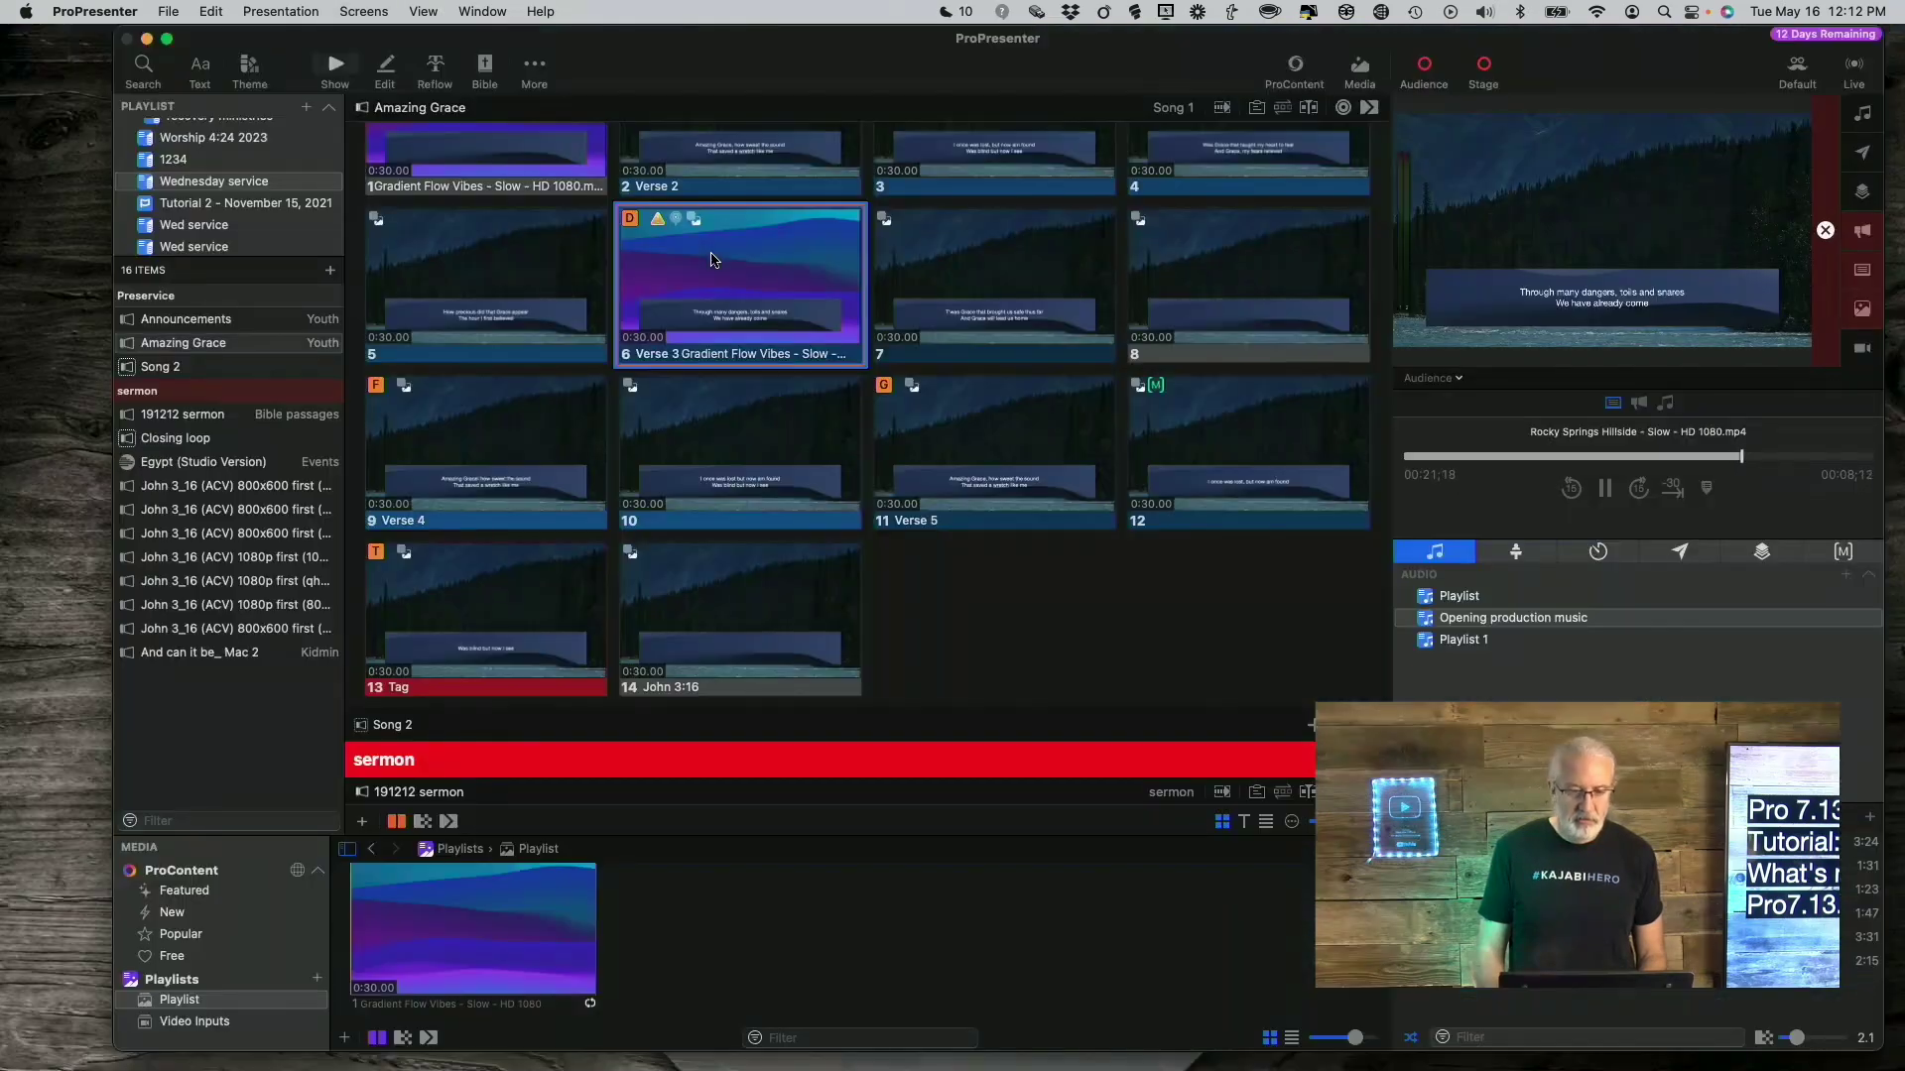